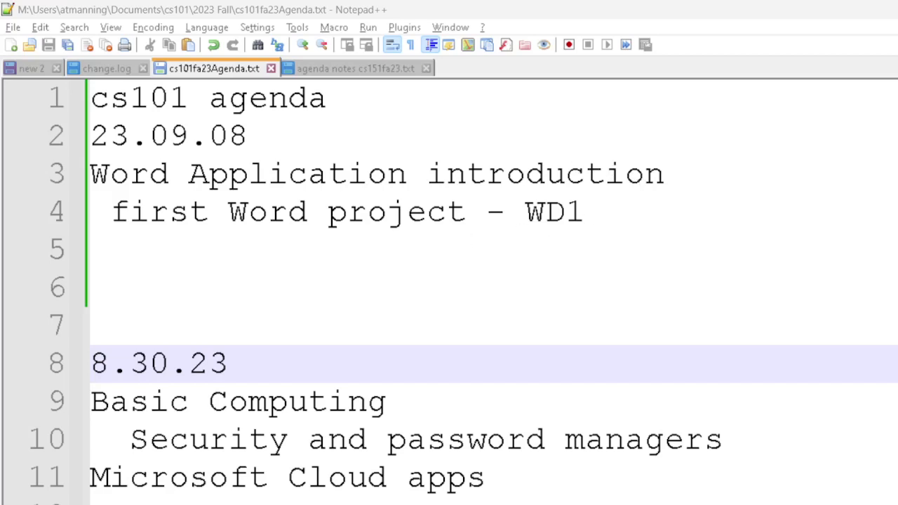
Search the Start menu for 'word' and bring up options for the Word app
{"action": "key", "text": "super"}
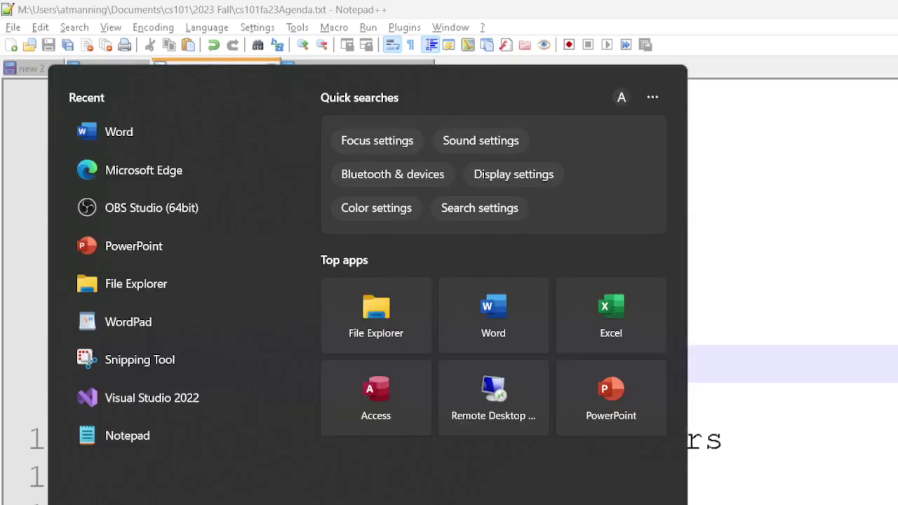
{"action": "type", "text": "word"}
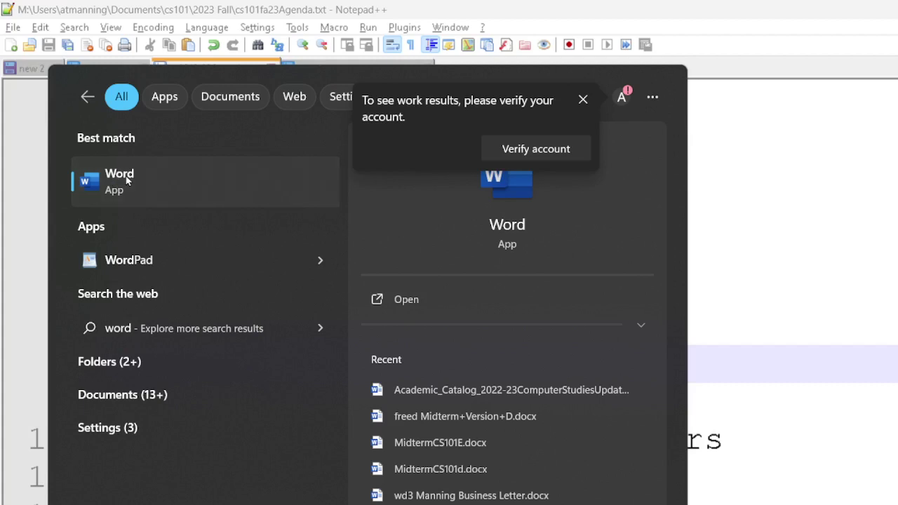
{"action": "right_click", "coordinate": [127, 180]}
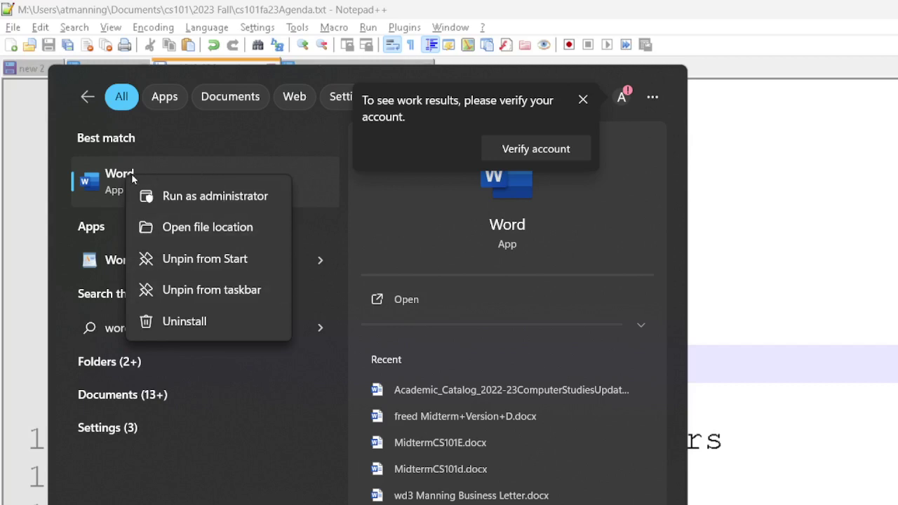
Launch Word and browse the Recent documents list on its Home screen
{"action": "left_click", "coordinate": [87, 181]}
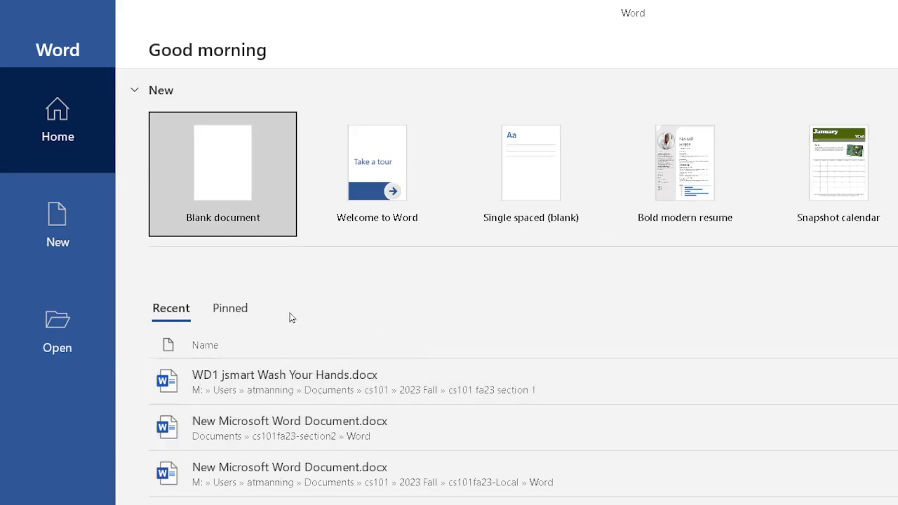
{"action": "scroll", "coordinate": [380, 358], "scroll_direction": "down", "scroll_amount": 3}
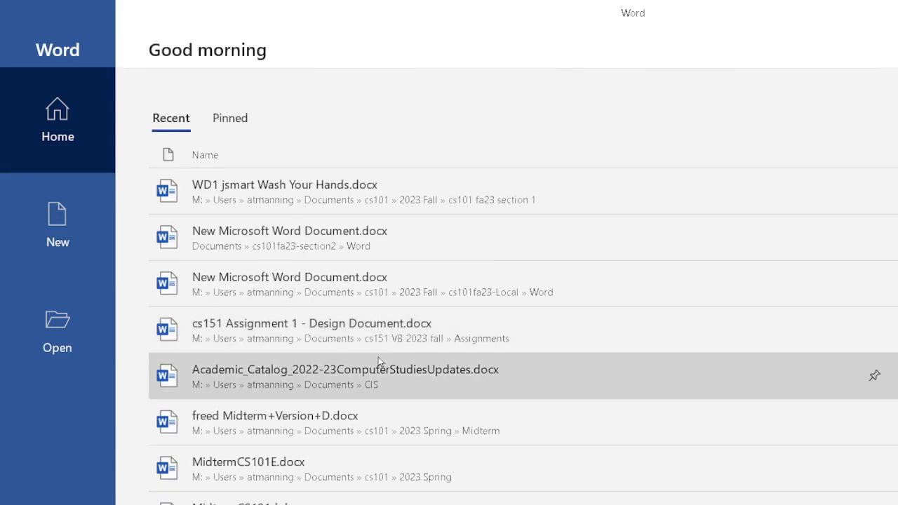
{"action": "scroll", "coordinate": [379, 360], "scroll_direction": "up", "scroll_amount": 3}
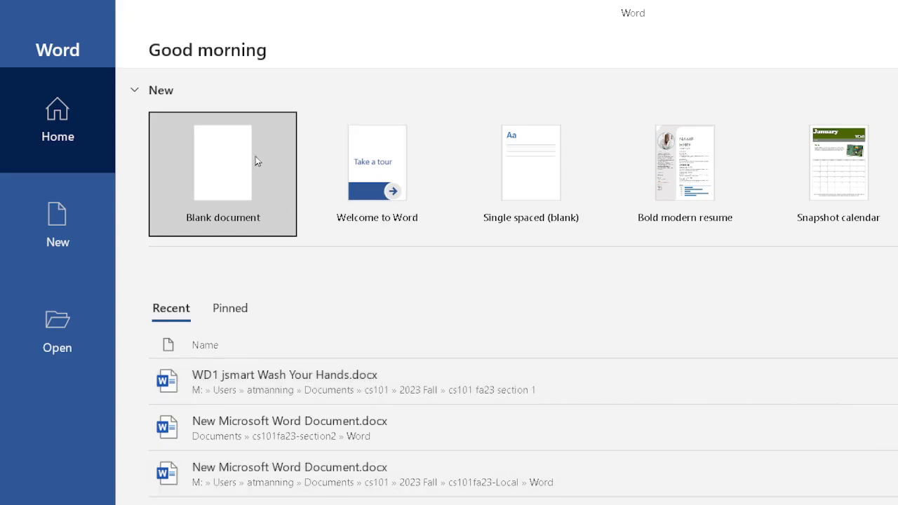
Create a blank Word document and make the Task Manager window taller
{"action": "left_click", "coordinate": [228, 179]}
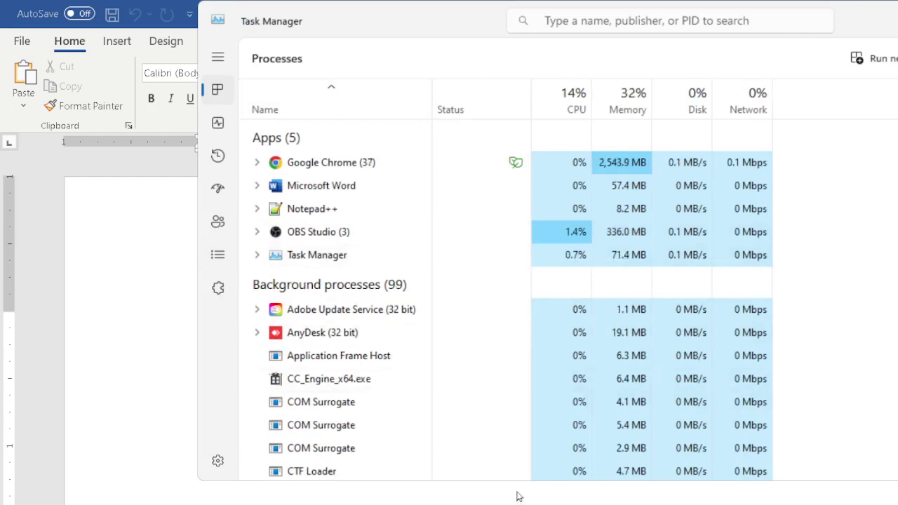
{"action": "left_click_drag", "start_coordinate": [515, 481], "coordinate": [515, 504]}
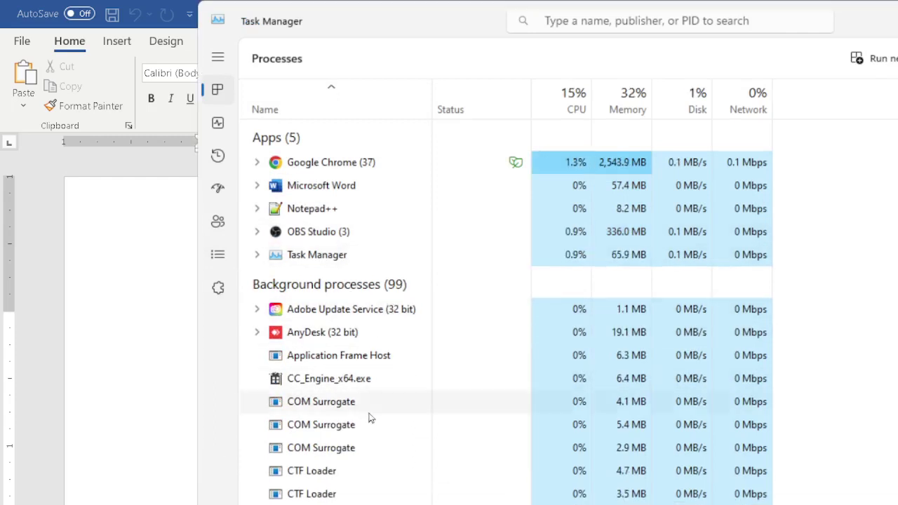
{"action": "scroll", "coordinate": [370, 418], "scroll_direction": "down", "scroll_amount": 1}
{"action": "scroll", "coordinate": [372, 427], "scroll_direction": "down", "scroll_amount": 5}
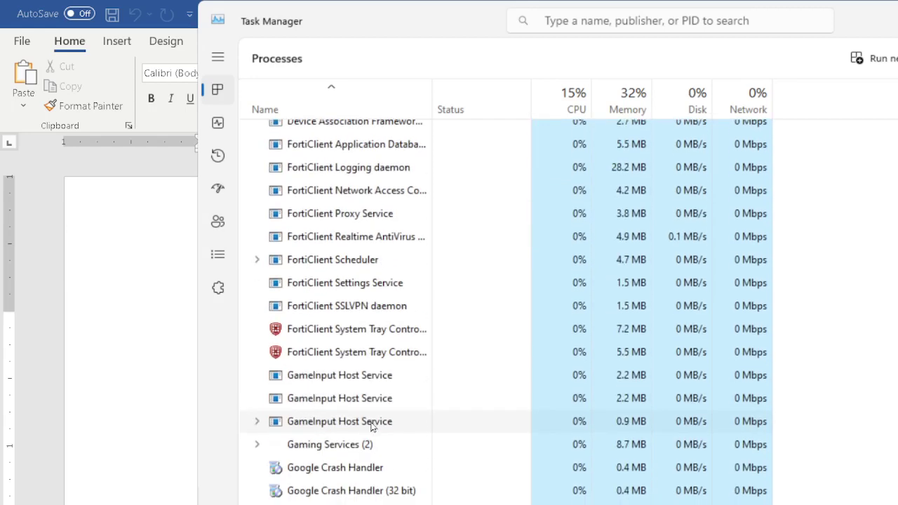
{"action": "scroll", "coordinate": [372, 427], "scroll_direction": "down", "scroll_amount": 3}
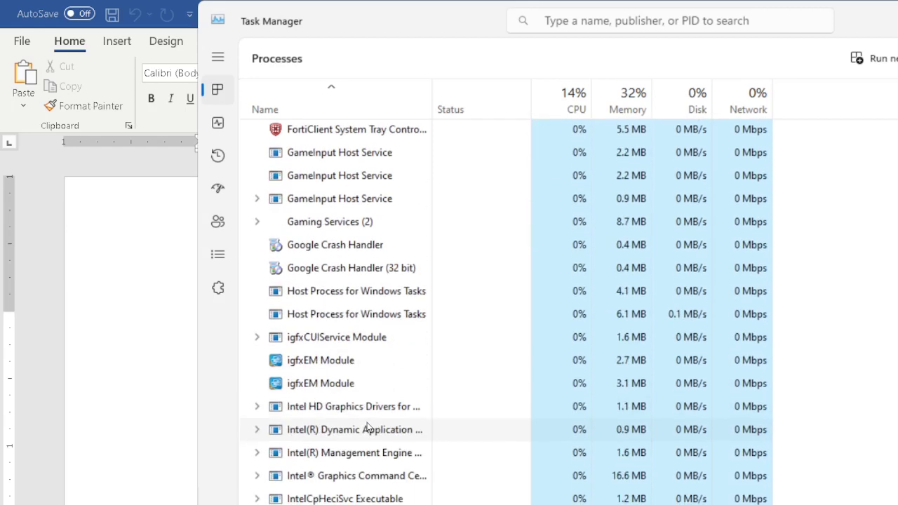
{"action": "scroll", "coordinate": [368, 427], "scroll_direction": "up", "scroll_amount": 2}
{"action": "scroll", "coordinate": [368, 427], "scroll_direction": "up", "scroll_amount": 5}
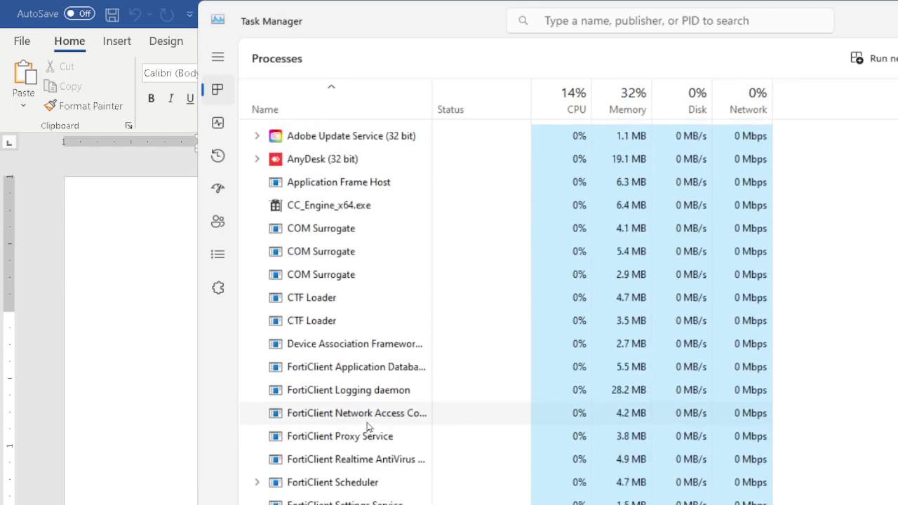
Review Task Manager's Processes list of five apps and 98 background processes
{"action": "scroll", "coordinate": [367, 427], "scroll_direction": "down", "scroll_amount": 1}
{"action": "scroll", "coordinate": [369, 428], "scroll_direction": "down", "scroll_amount": 3}
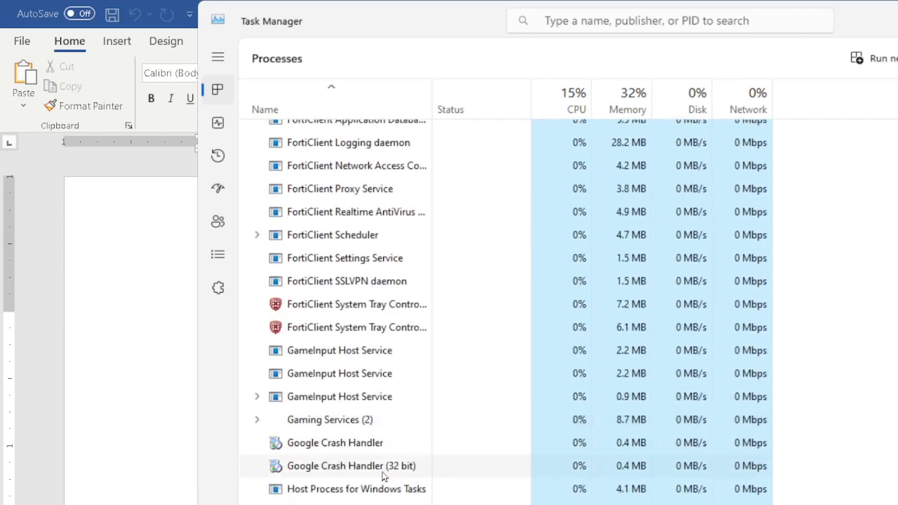
{"action": "scroll", "coordinate": [371, 401], "scroll_direction": "down", "scroll_amount": 1}
{"action": "scroll", "coordinate": [360, 423], "scroll_direction": "down", "scroll_amount": 1}
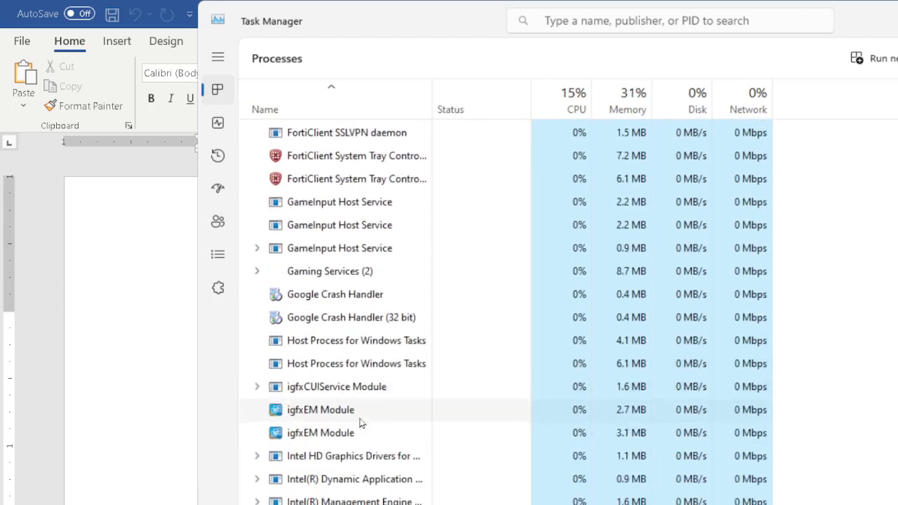
{"action": "scroll", "coordinate": [386, 451], "scroll_direction": "down", "scroll_amount": 1}
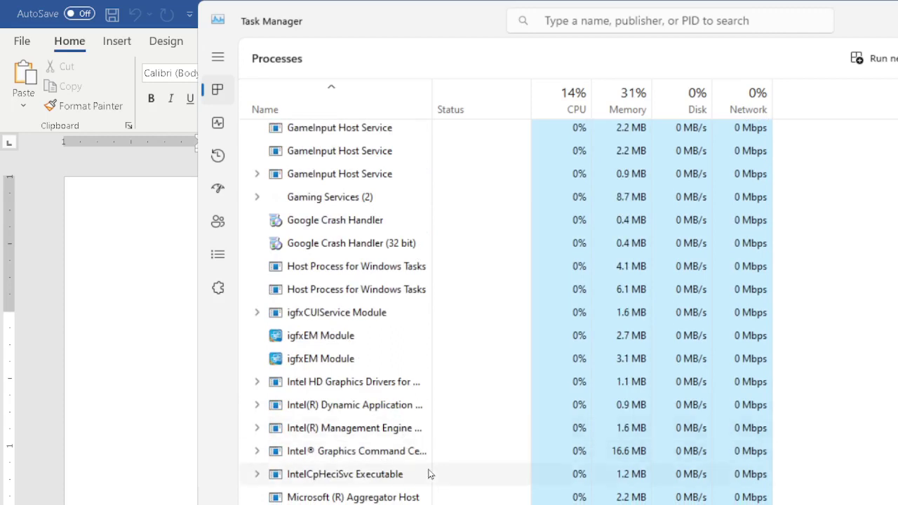
{"action": "scroll", "coordinate": [364, 484], "scroll_direction": "down", "scroll_amount": 5}
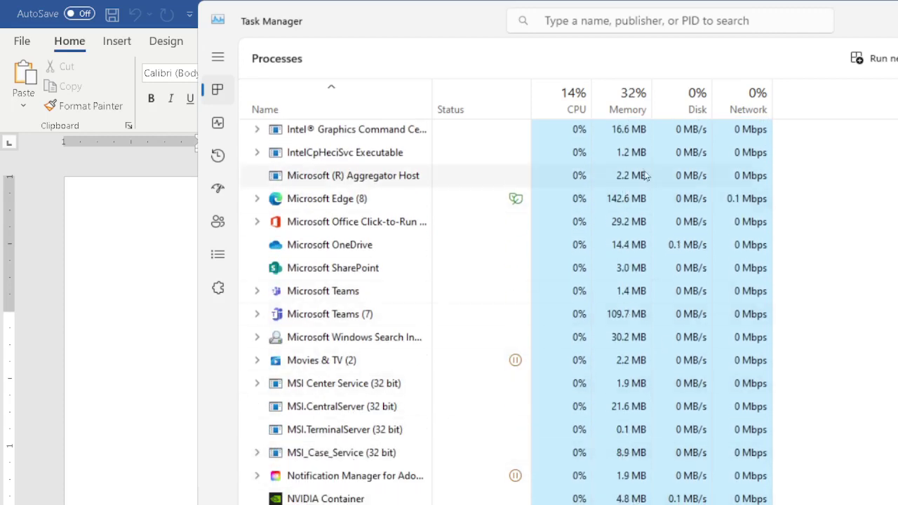
{"action": "scroll", "coordinate": [421, 298], "scroll_direction": "down", "scroll_amount": 4}
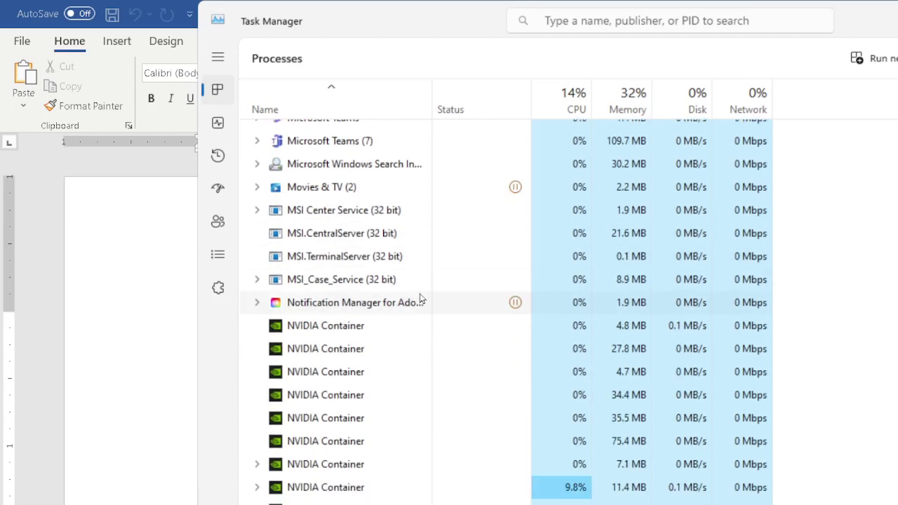
{"action": "scroll", "coordinate": [412, 352], "scroll_direction": "down", "scroll_amount": 8}
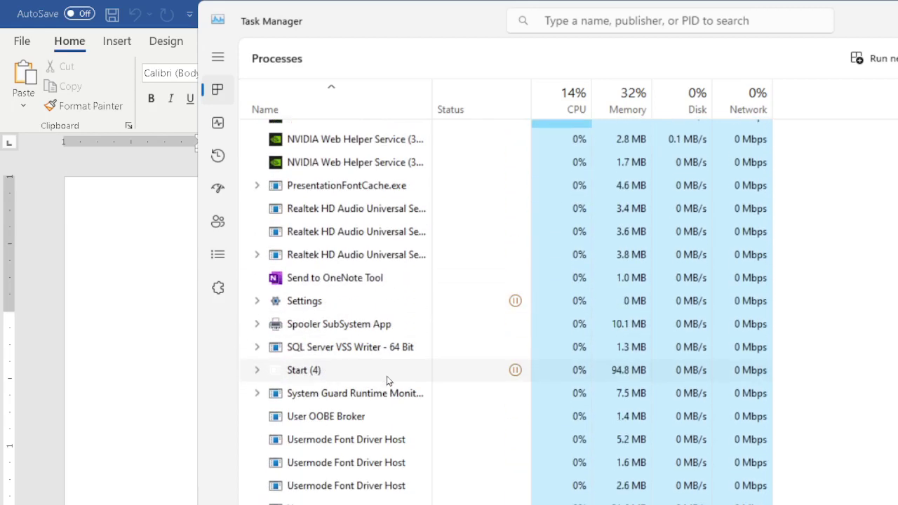
{"action": "scroll", "coordinate": [387, 380], "scroll_direction": "down", "scroll_amount": 2}
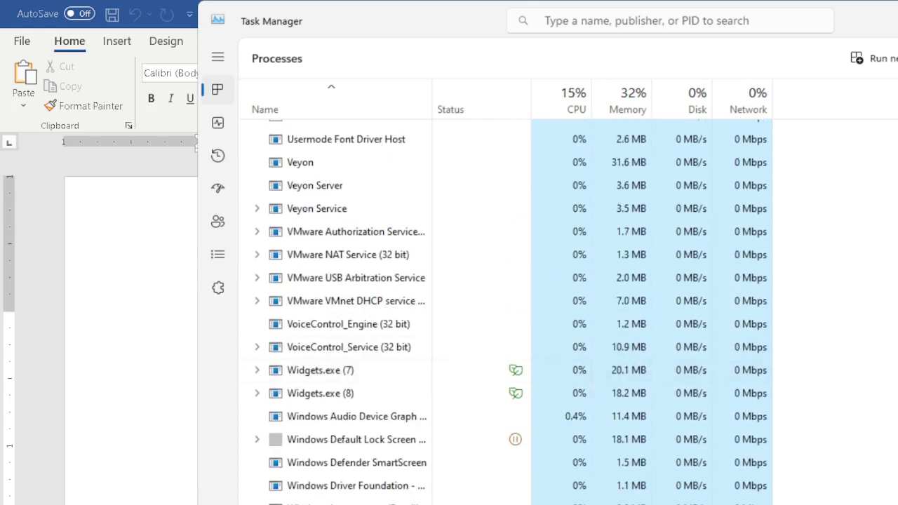
{"action": "scroll", "coordinate": [511, 311], "scroll_direction": "down", "scroll_amount": 18}
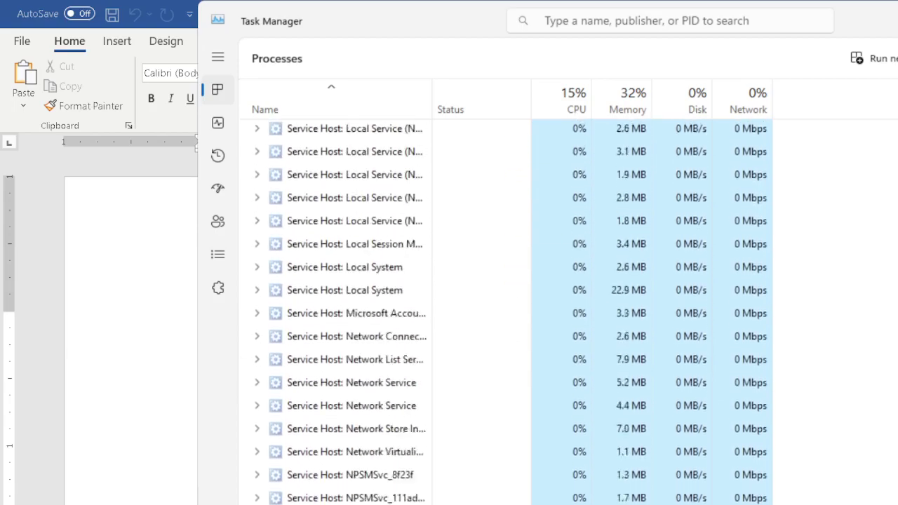
{"action": "scroll", "coordinate": [505, 312], "scroll_direction": "down", "scroll_amount": 14}
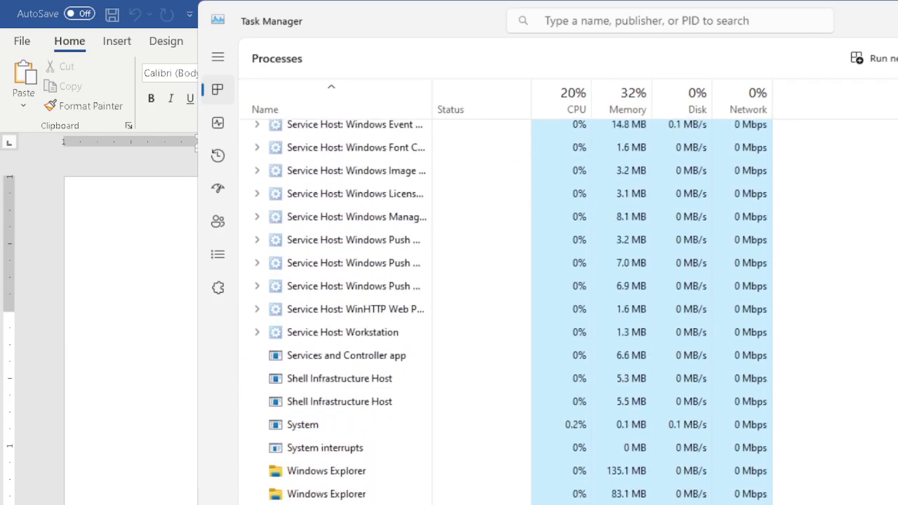
{"action": "scroll", "coordinate": [506, 313], "scroll_direction": "up", "scroll_amount": 17}
{"action": "scroll", "coordinate": [506, 312], "scroll_direction": "down", "scroll_amount": 8}
{"action": "scroll", "coordinate": [505, 312], "scroll_direction": "up", "scroll_amount": 20}
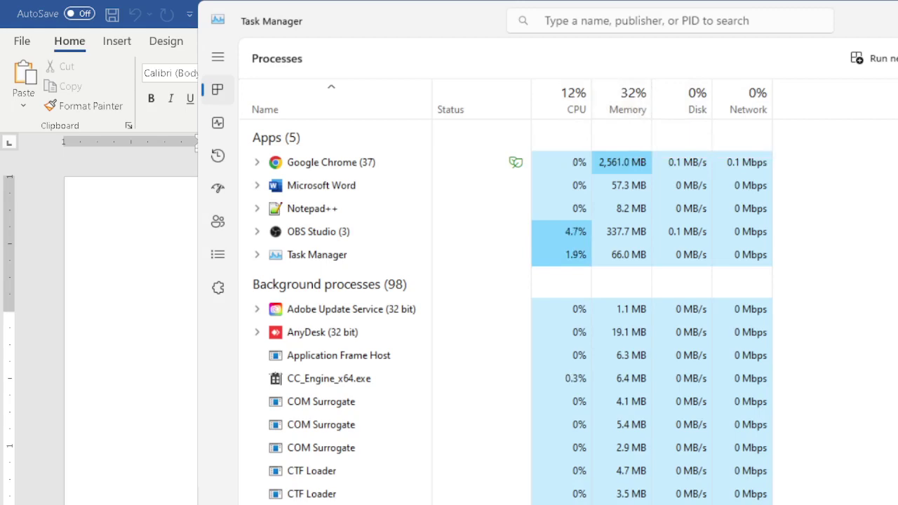
Leave Task Manager and reposition the window by dragging its title bar
{"action": "key", "text": "alt+Tab"}
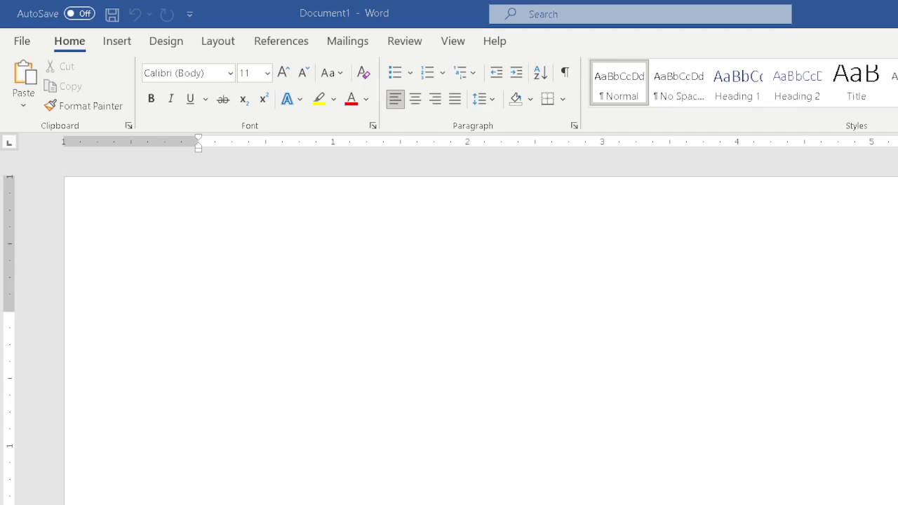
{"action": "left_click_drag", "start_coordinate": [480, 12], "coordinate": [210, 18]}
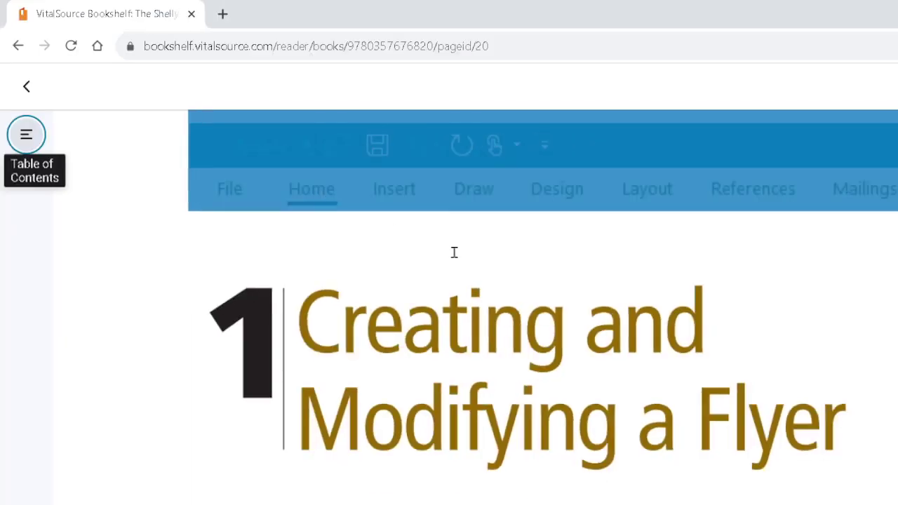
Review the textbook's WASH YOUR HANDS! sample flyer with its page border and numbered list
{"action": "scroll", "coordinate": [453, 250], "scroll_direction": "down", "scroll_amount": 10}
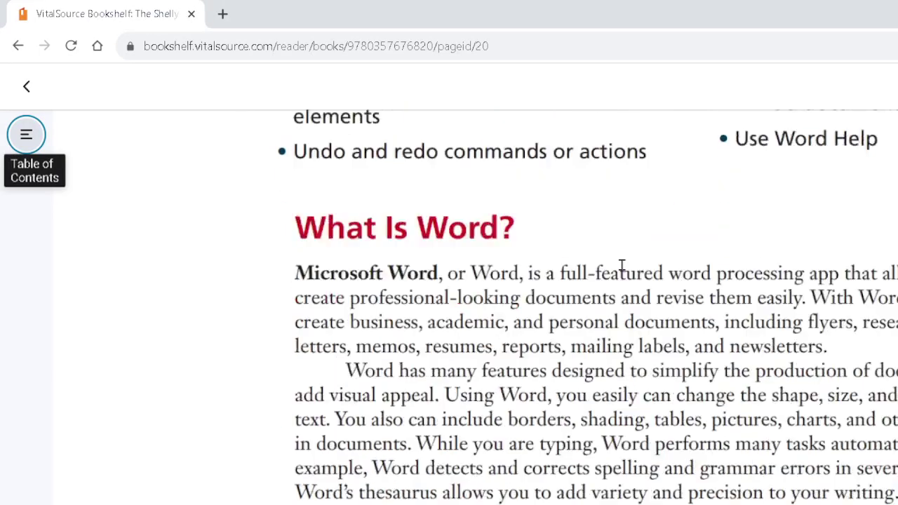
{"action": "scroll", "coordinate": [449, 309], "scroll_direction": "down", "scroll_amount": 15}
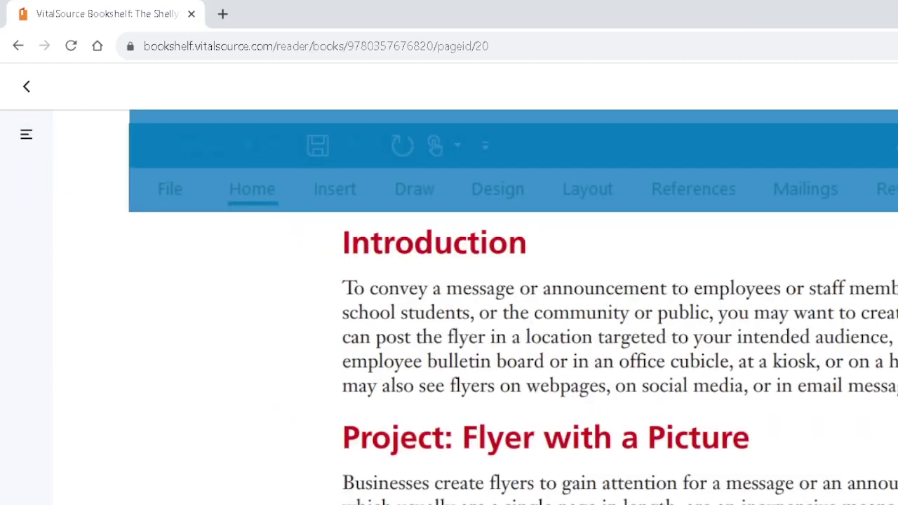
{"action": "scroll", "coordinate": [604, 308], "scroll_direction": "down", "scroll_amount": 5}
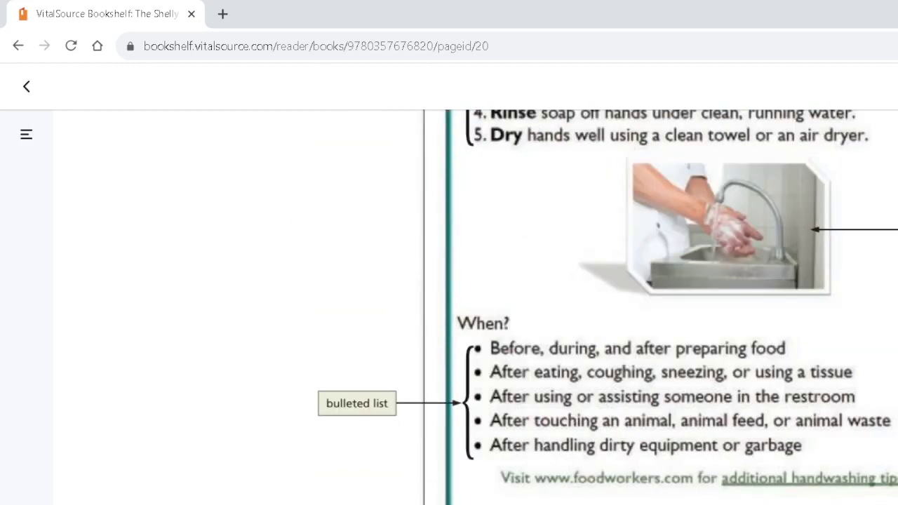
{"action": "scroll", "coordinate": [603, 309], "scroll_direction": "up", "scroll_amount": 5}
{"action": "scroll", "coordinate": [604, 309], "scroll_direction": "down", "scroll_amount": 5}
{"action": "scroll", "coordinate": [604, 309], "scroll_direction": "up", "scroll_amount": 5}
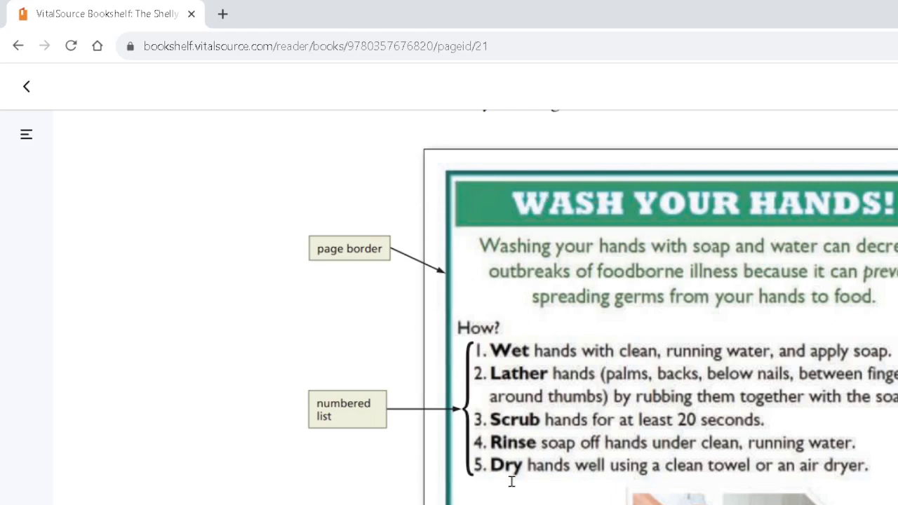
{"action": "scroll", "coordinate": [582, 400], "scroll_direction": "down", "scroll_amount": 2}
{"action": "scroll", "coordinate": [607, 256], "scroll_direction": "down", "scroll_amount": 1}
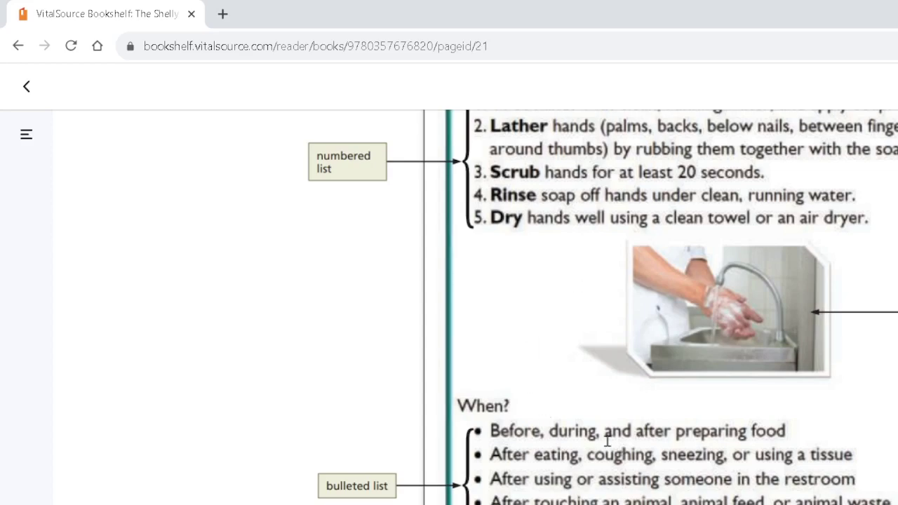
{"action": "scroll", "coordinate": [607, 440], "scroll_direction": "up", "scroll_amount": 10}
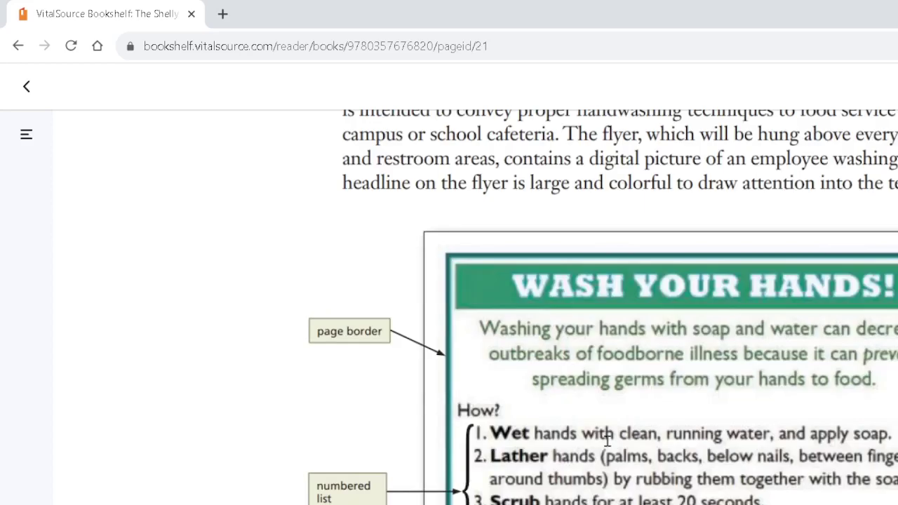
{"action": "scroll", "coordinate": [608, 440], "scroll_direction": "down", "scroll_amount": 5}
{"action": "scroll", "coordinate": [608, 440], "scroll_direction": "down", "scroll_amount": 8}
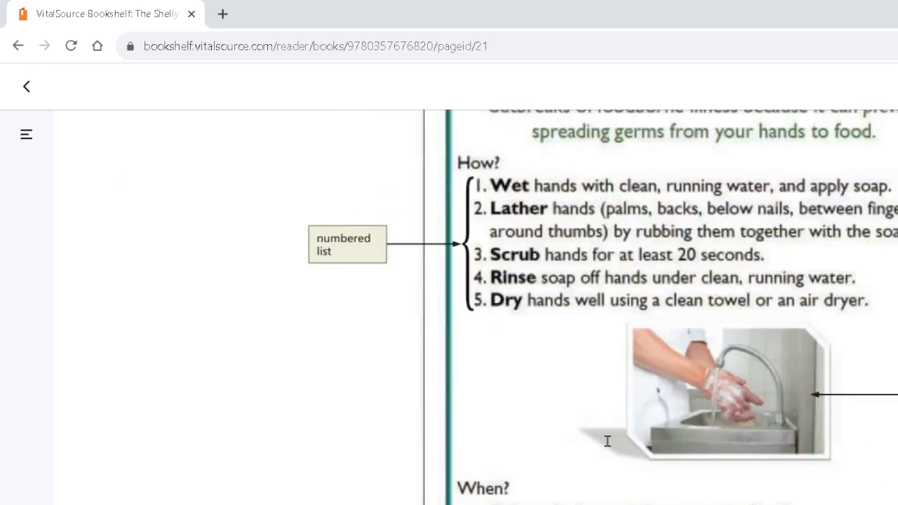
{"action": "scroll", "coordinate": [621, 436], "scroll_direction": "up", "scroll_amount": 5}
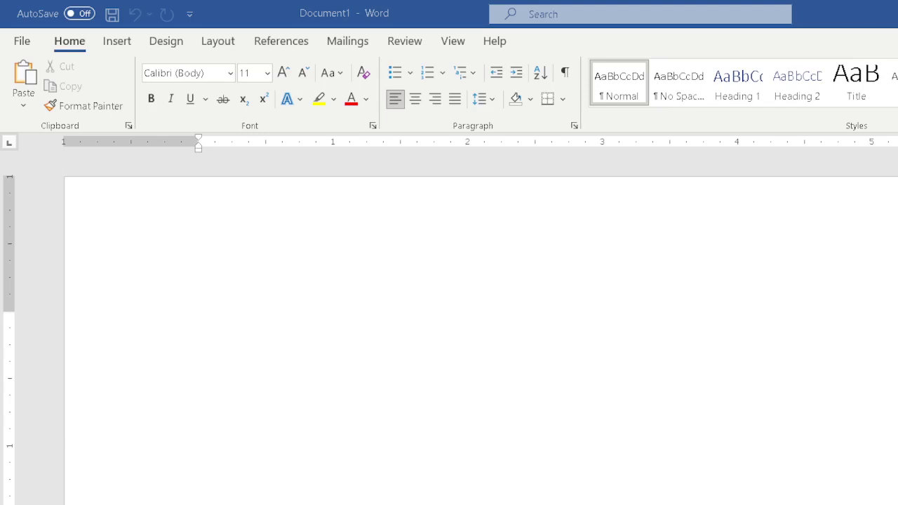
{"action": "scroll", "coordinate": [848, 300], "scroll_direction": "down", "scroll_amount": 1}
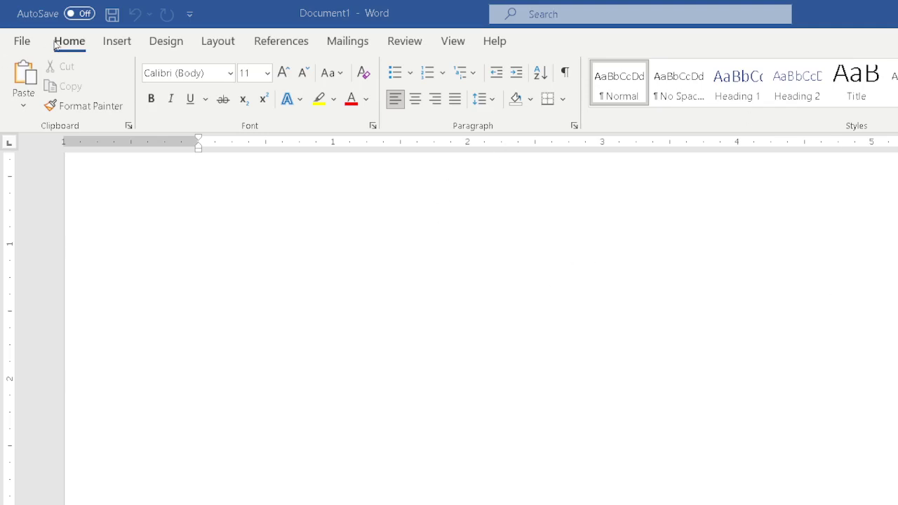
{"action": "scroll", "coordinate": [491, 315], "scroll_direction": "down", "scroll_amount": 2}
Apply Narrow 0.5" margins to Document1, then bring up the Custom Margins settings
{"action": "left_click", "coordinate": [23, 42]}
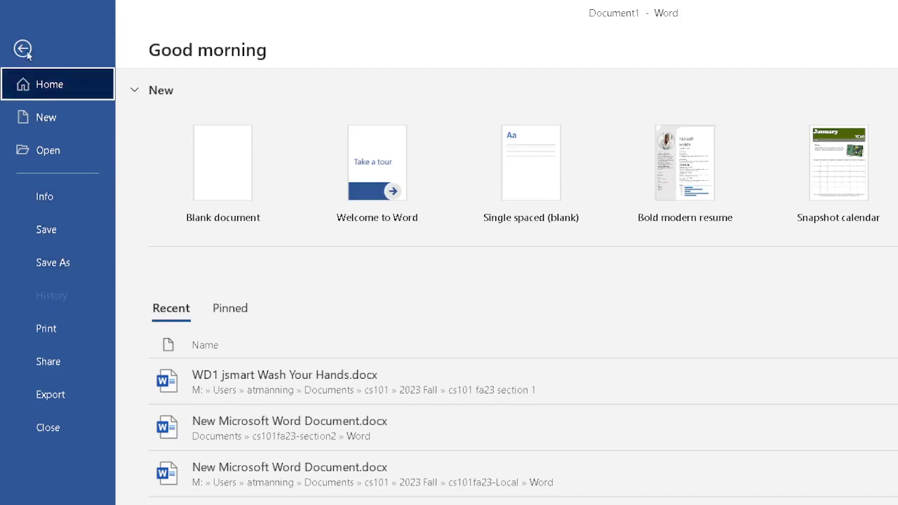
{"action": "left_click", "coordinate": [22, 49]}
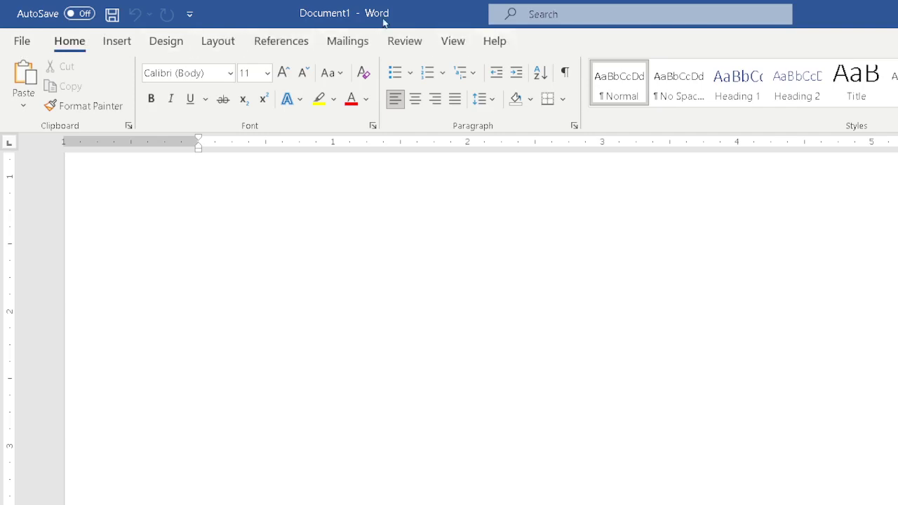
{"action": "left_click", "coordinate": [218, 44]}
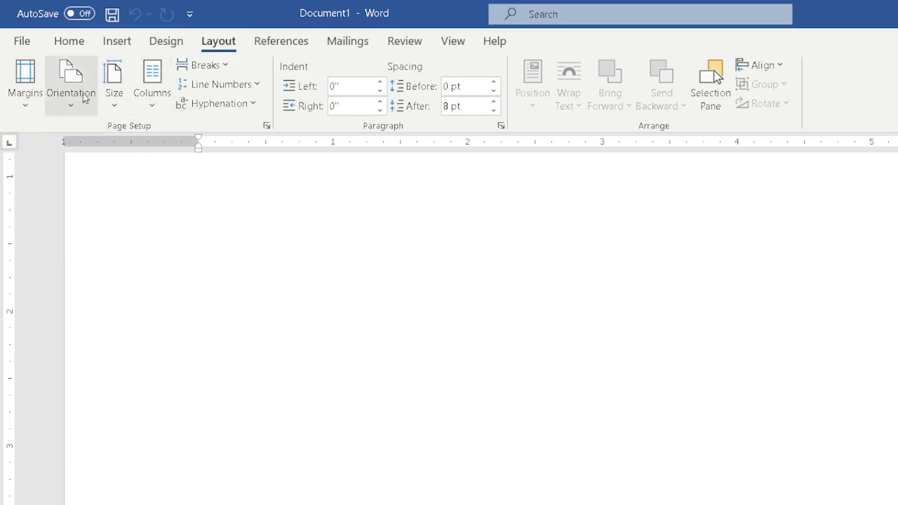
{"action": "left_click", "coordinate": [19, 87]}
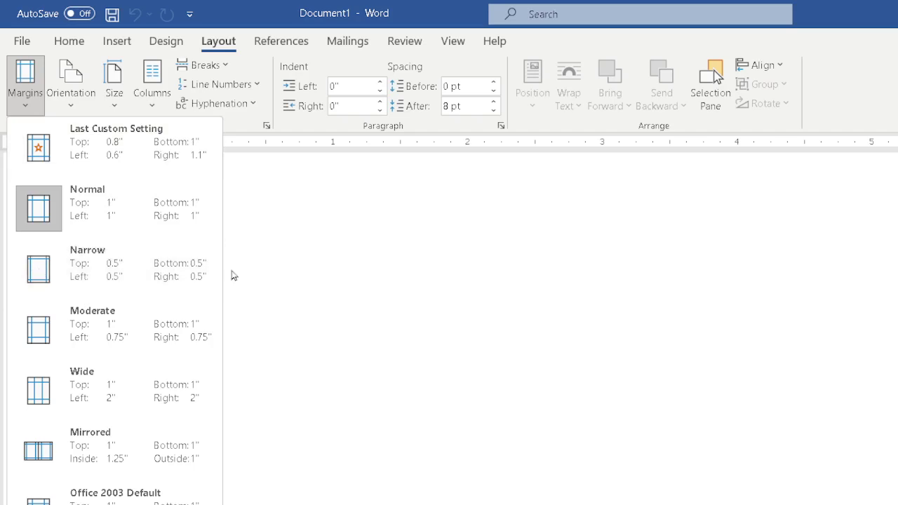
{"action": "left_click", "coordinate": [89, 286]}
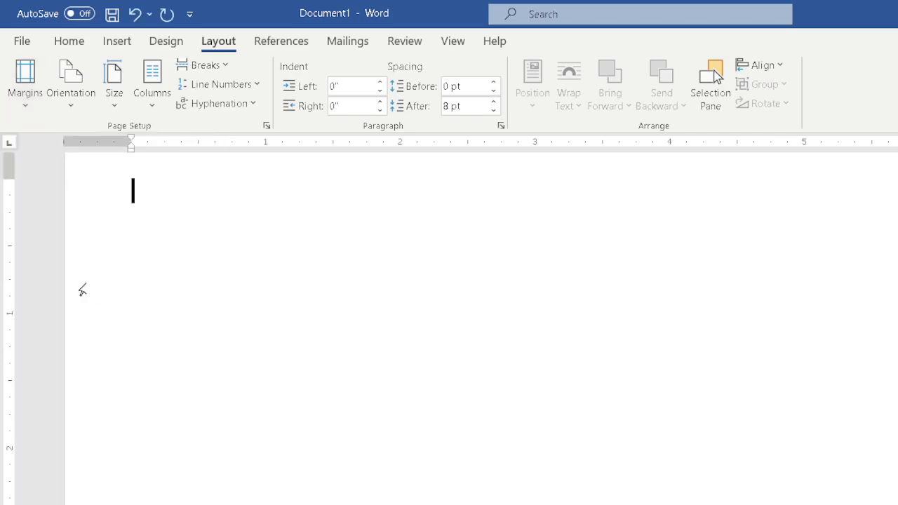
{"action": "left_click", "coordinate": [28, 82]}
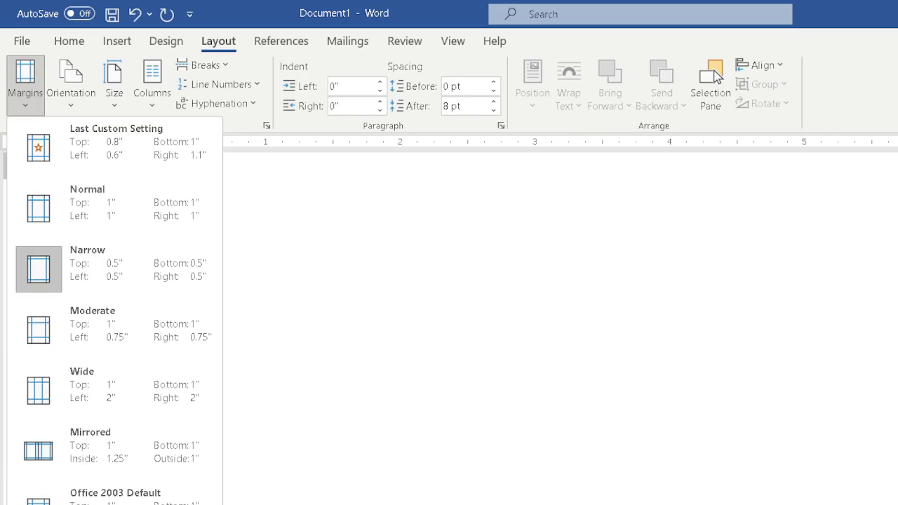
{"action": "key", "text": "a"}
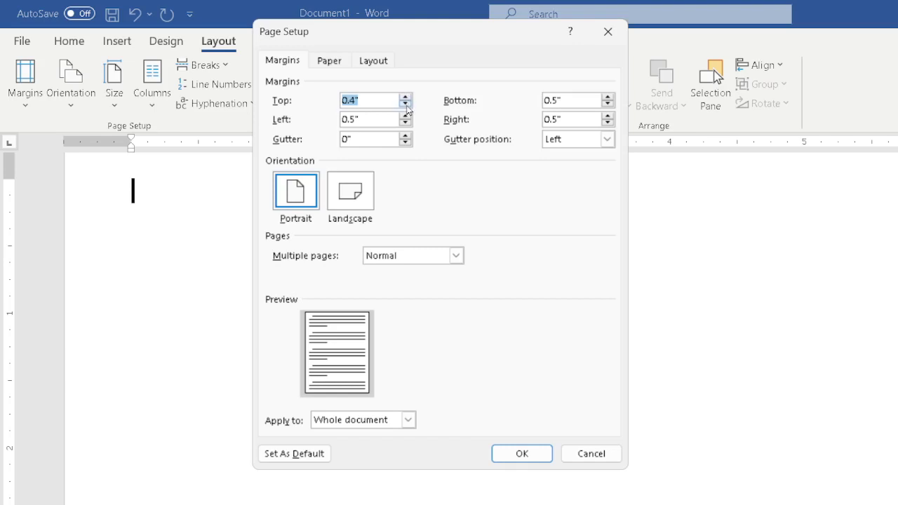
Set custom margins of top 0.3", left 0.7", bottom 0.8" and right 1.3"
{"action": "left_click", "coordinate": [405, 105]}
{"action": "left_click", "coordinate": [405, 115]}
{"action": "left_click", "coordinate": [405, 115]}
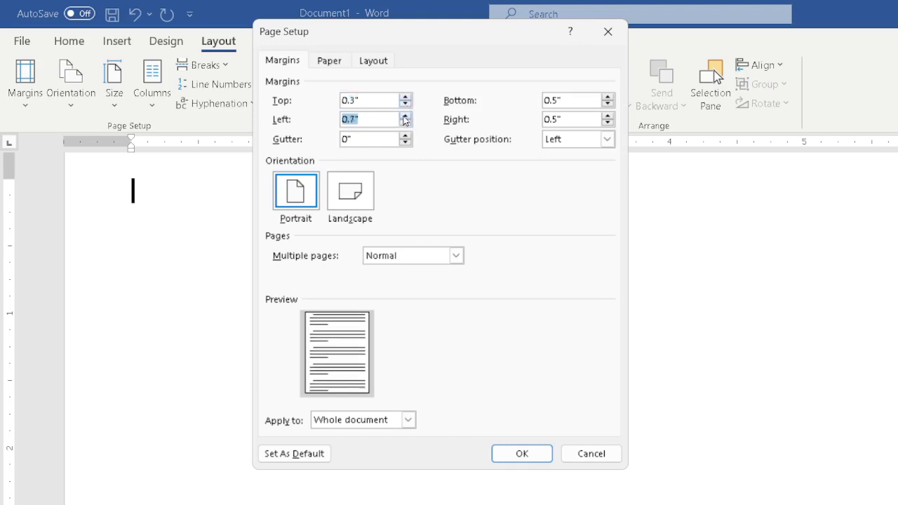
{"action": "left_click", "coordinate": [608, 98]}
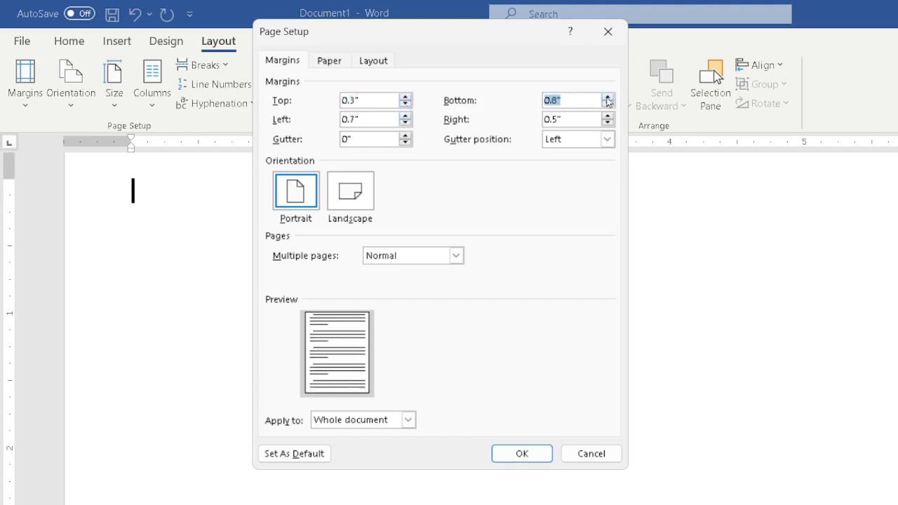
{"action": "left_click", "coordinate": [608, 116]}
{"action": "left_click", "coordinate": [608, 117]}
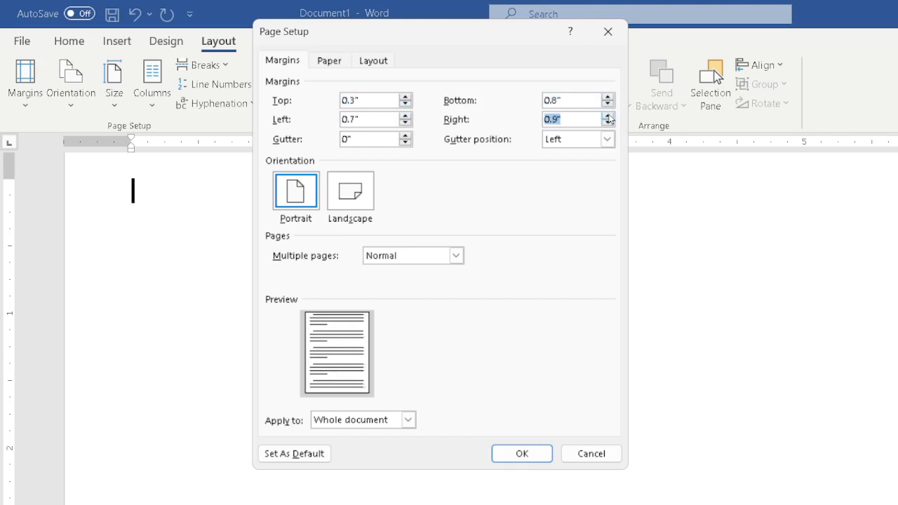
{"action": "left_click", "coordinate": [608, 116]}
{"action": "left_click", "coordinate": [607, 117]}
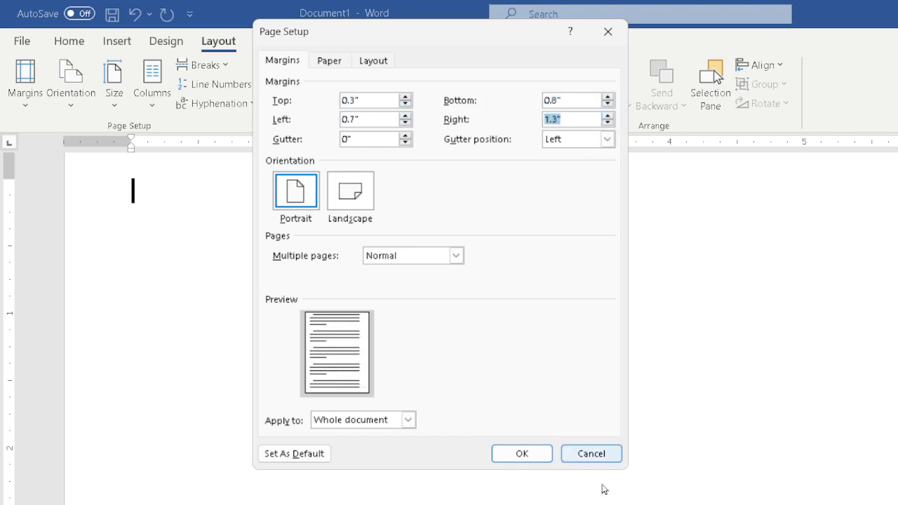
{"action": "left_click", "coordinate": [545, 454]}
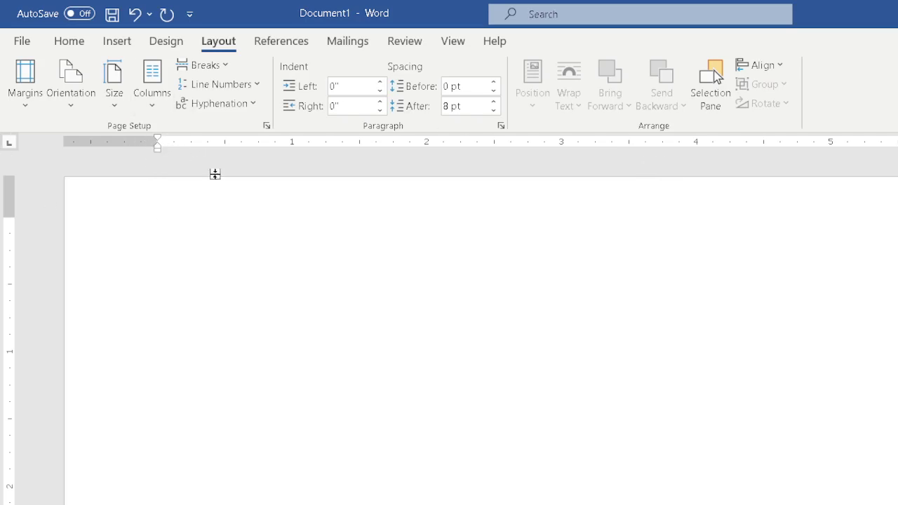
Toggle the Ruler, Gridlines and Navigation Pane options, leaving only the ruler on
{"action": "left_click", "coordinate": [453, 41]}
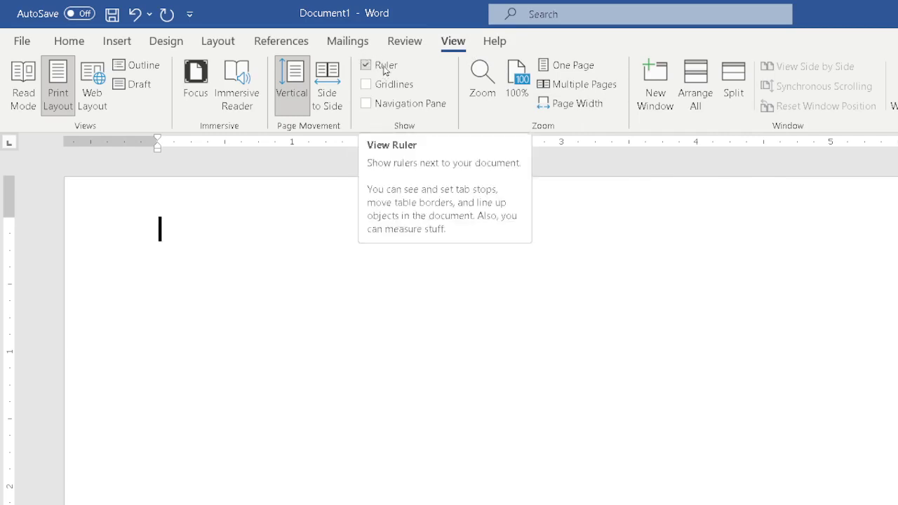
{"action": "left_click", "coordinate": [366, 65]}
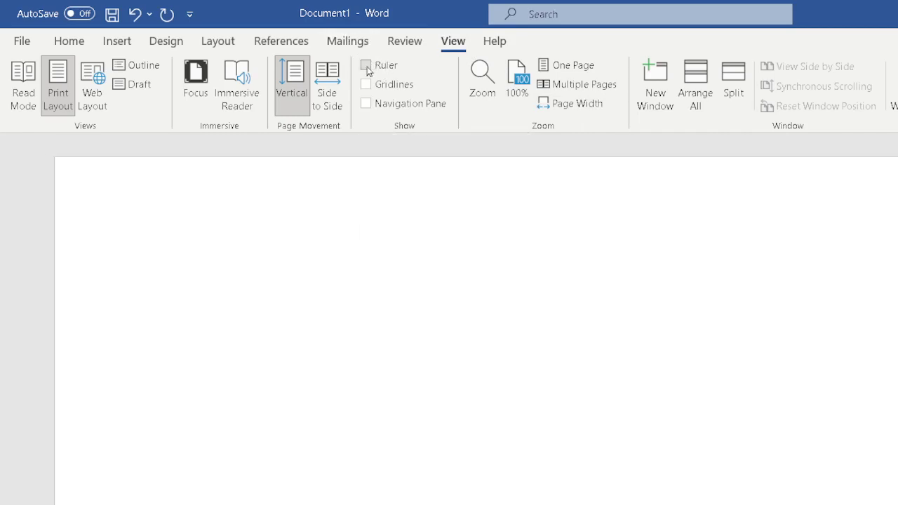
{"action": "left_click", "coordinate": [367, 68]}
{"action": "left_click", "coordinate": [366, 66]}
{"action": "left_click", "coordinate": [367, 66]}
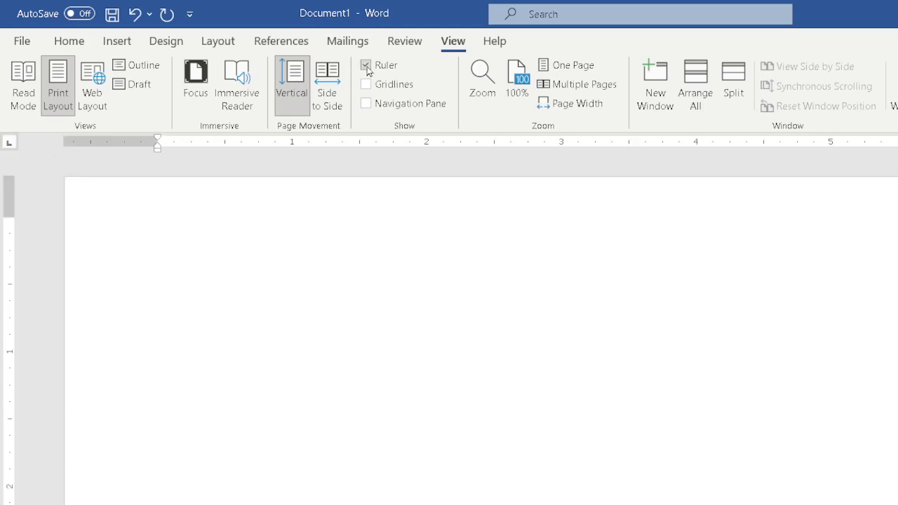
{"action": "left_click", "coordinate": [365, 84]}
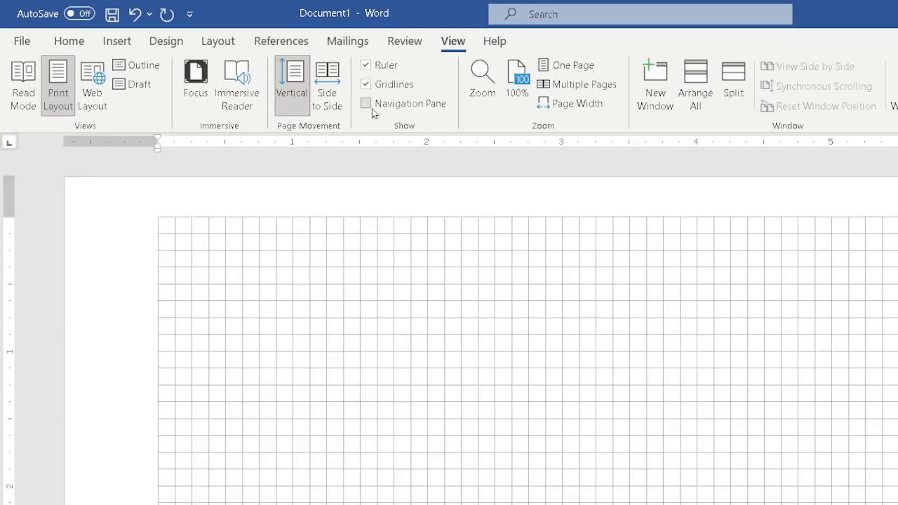
{"action": "left_click", "coordinate": [366, 103]}
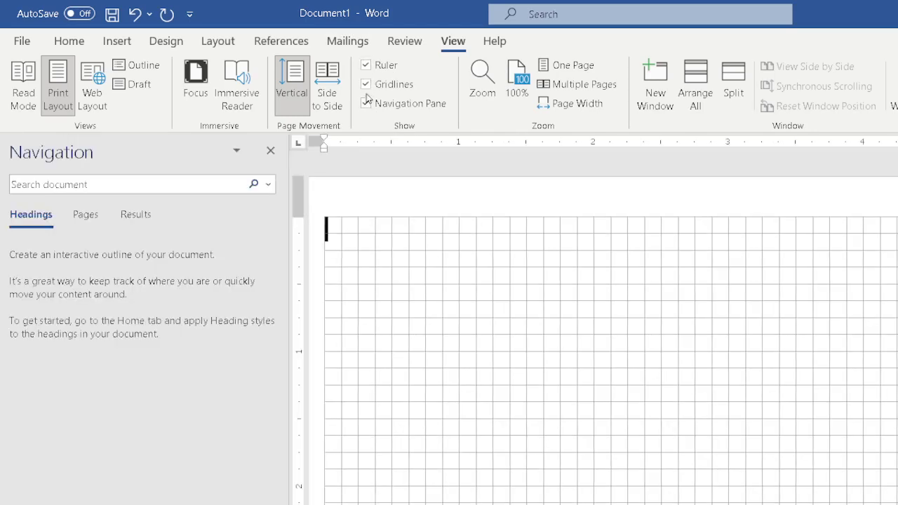
{"action": "left_click", "coordinate": [366, 104]}
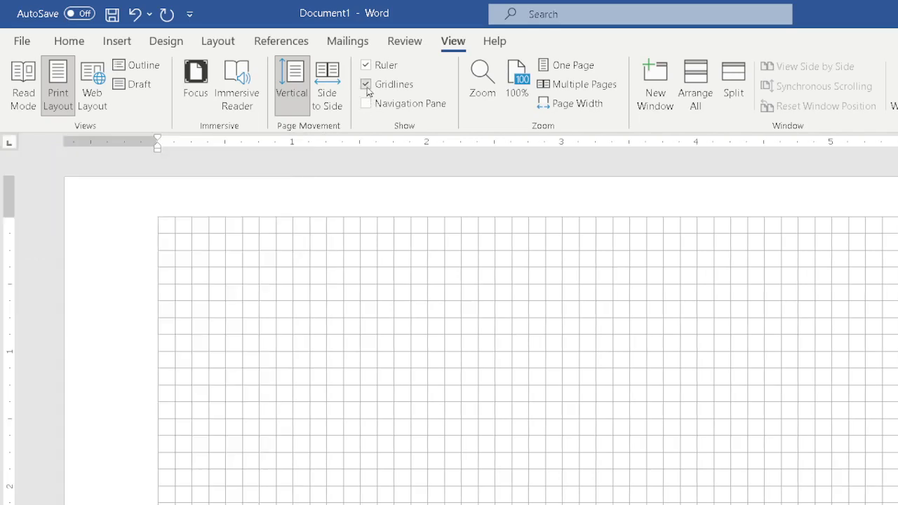
{"action": "left_click", "coordinate": [366, 85]}
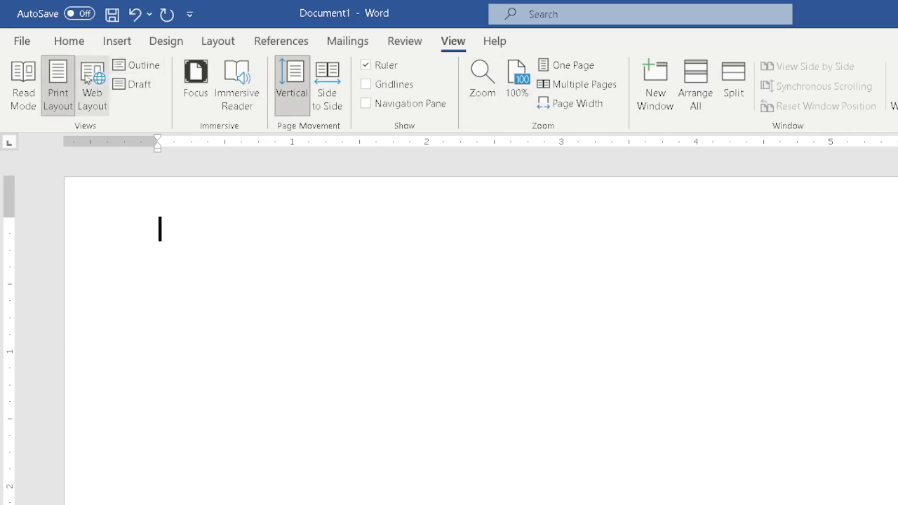
Reapply Narrow margins after trying a deeper top margin on the vertical ruler
{"action": "left_click", "coordinate": [214, 40]}
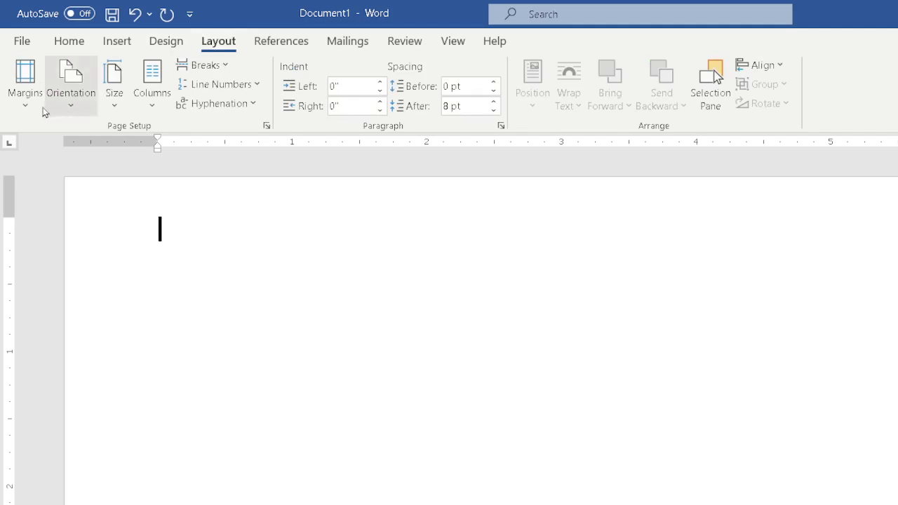
{"action": "left_click", "coordinate": [21, 107]}
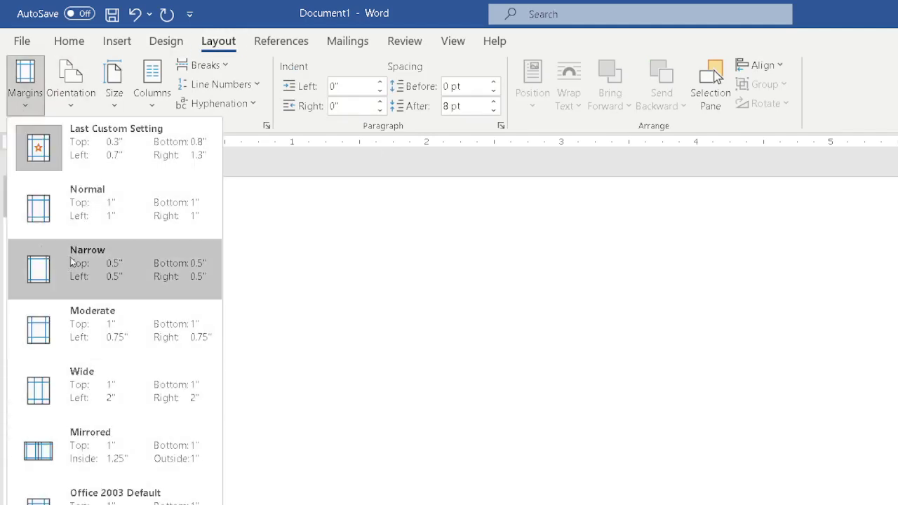
{"action": "left_click", "coordinate": [96, 270]}
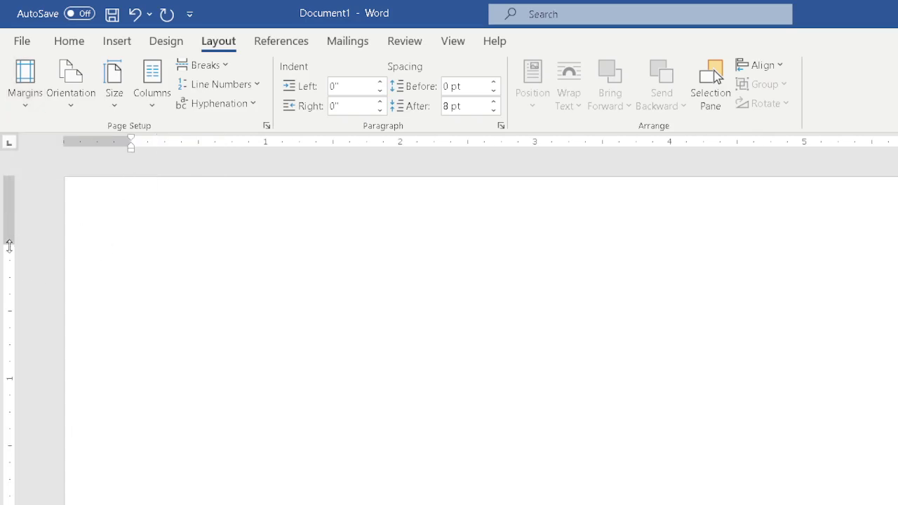
{"action": "left_click_drag", "start_coordinate": [9, 245], "coordinate": [21, 303]}
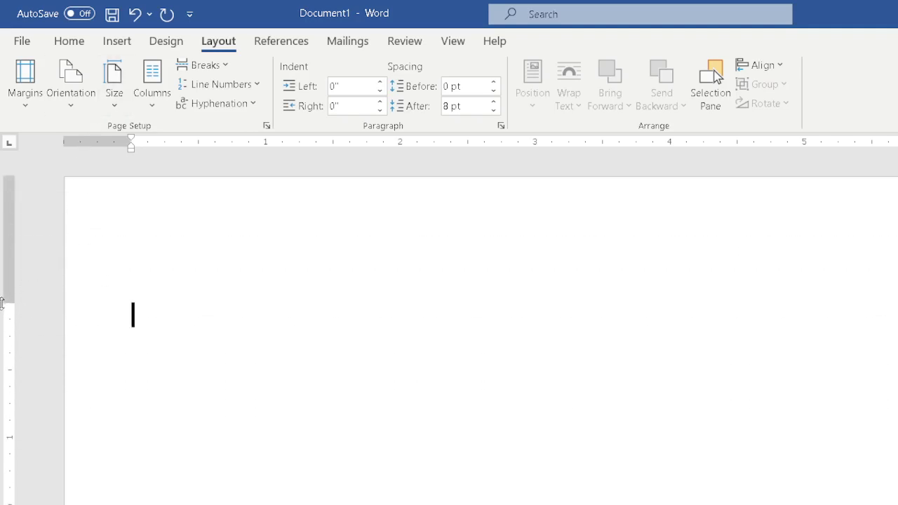
{"action": "left_click", "coordinate": [25, 81]}
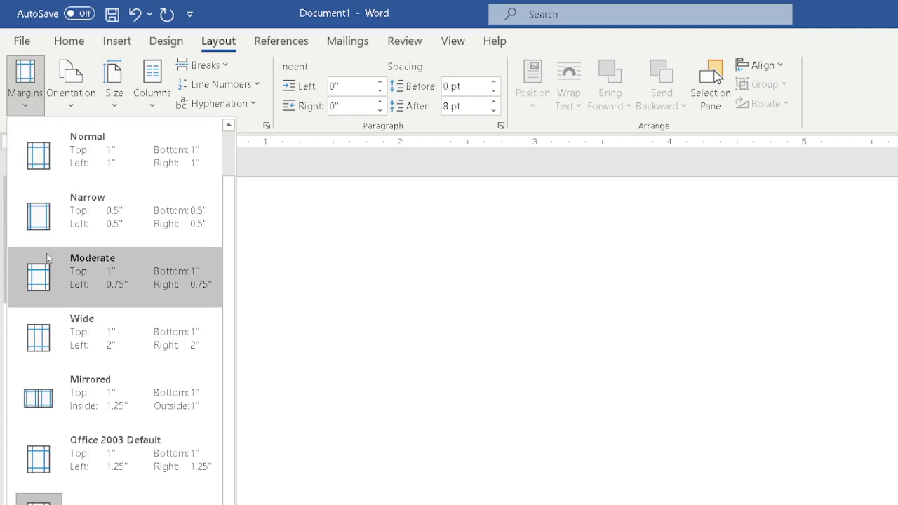
{"action": "left_click", "coordinate": [68, 208]}
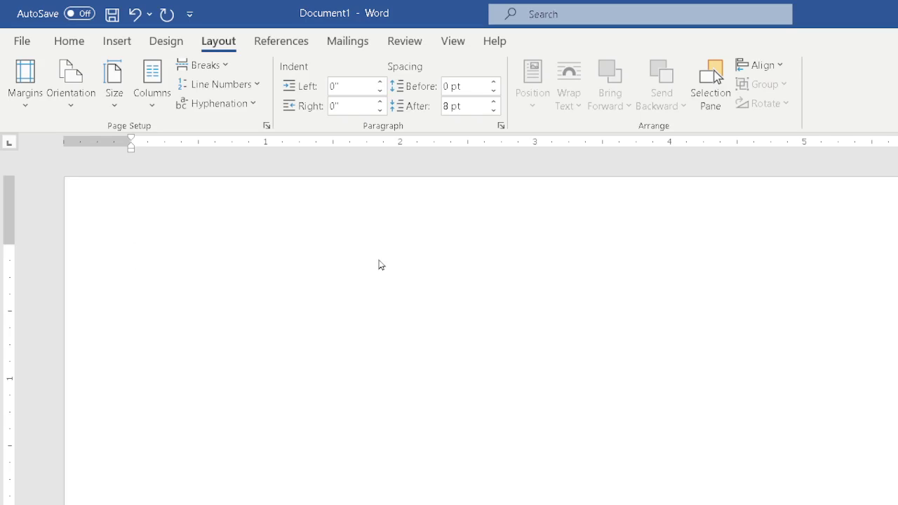
Type the title 'Wash Your Hands!' and start a new paragraph below it
{"action": "type", "text": "Wash Your"}
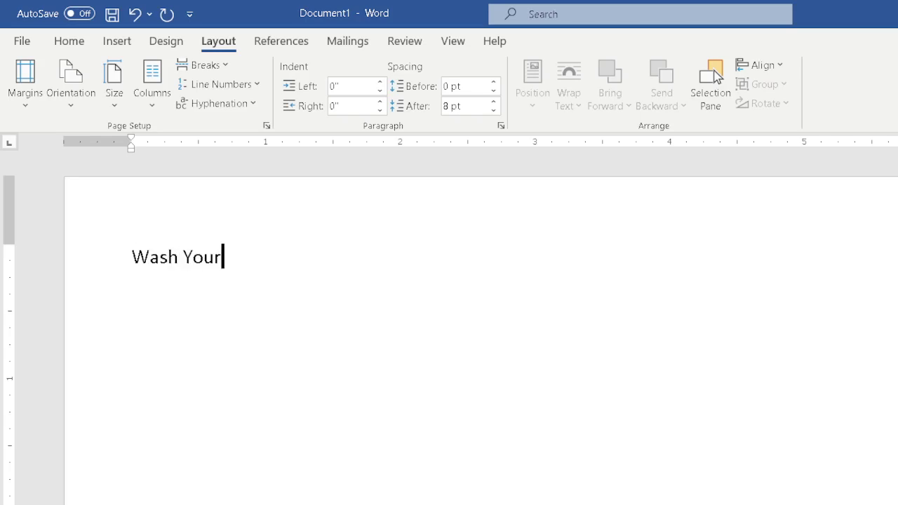
{"action": "type", "text": " Hands"}
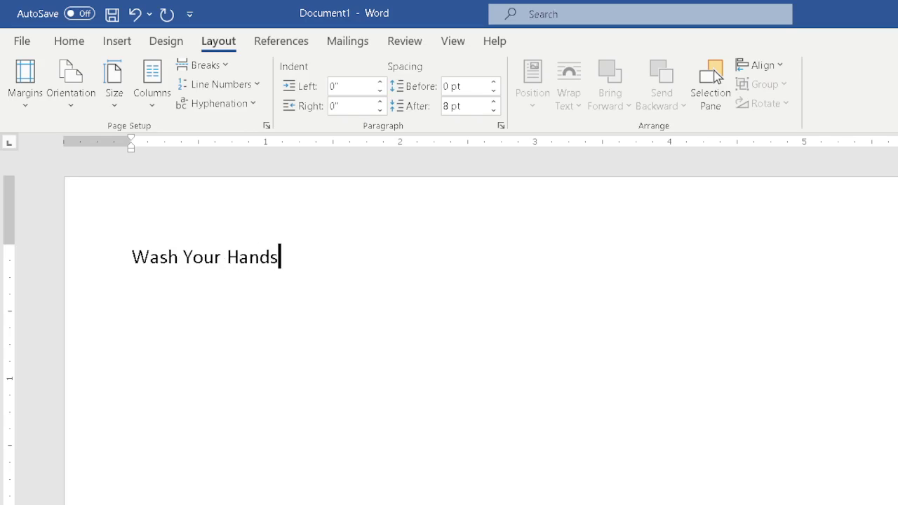
{"action": "type", "text": "!"}
{"action": "key", "text": "Return"}
{"action": "left_click", "coordinate": [71, 43]}
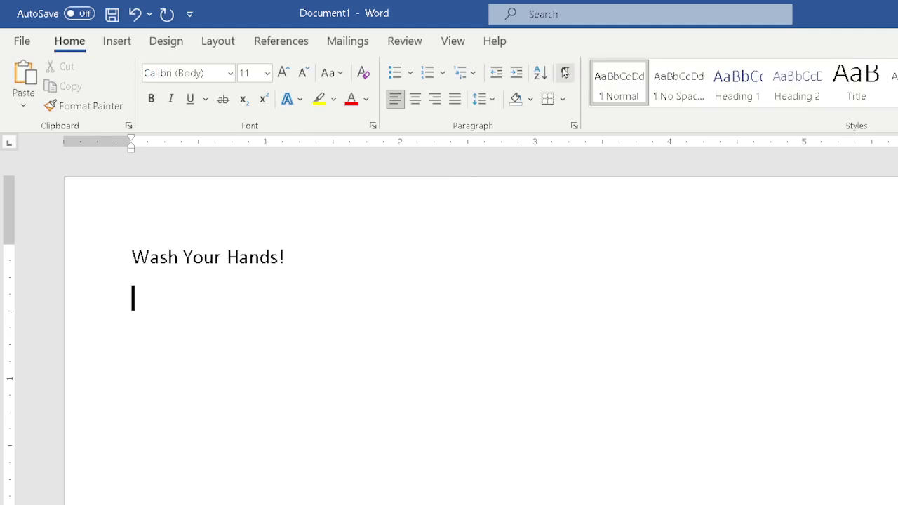
{"action": "left_click", "coordinate": [565, 72]}
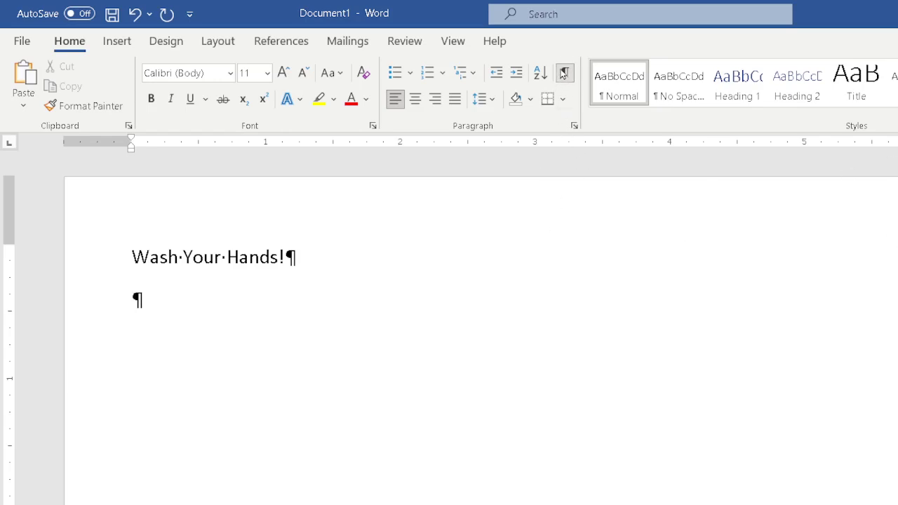
{"action": "left_click", "coordinate": [567, 74]}
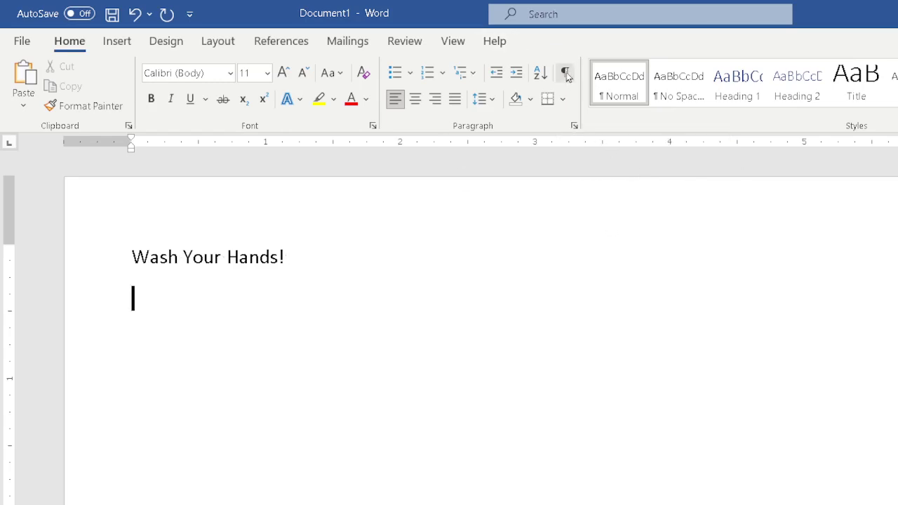
{"action": "left_click", "coordinate": [567, 74]}
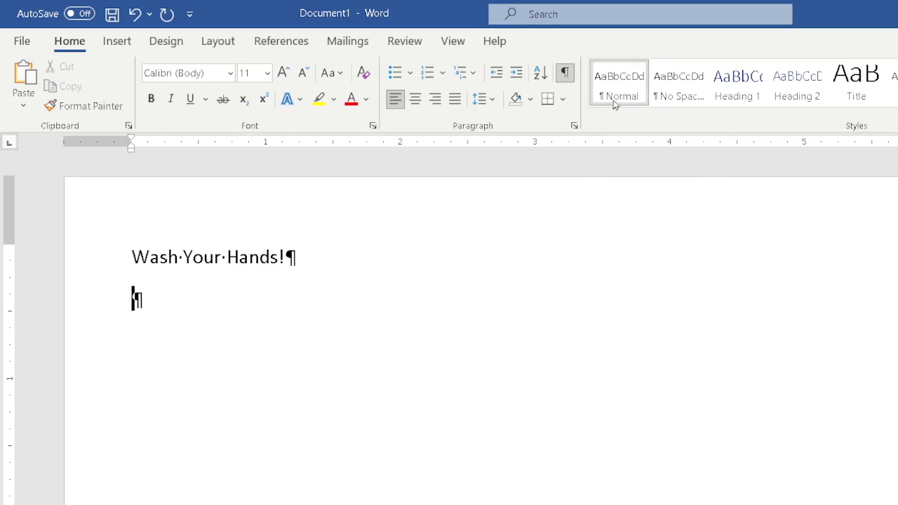
{"action": "left_click", "coordinate": [569, 76]}
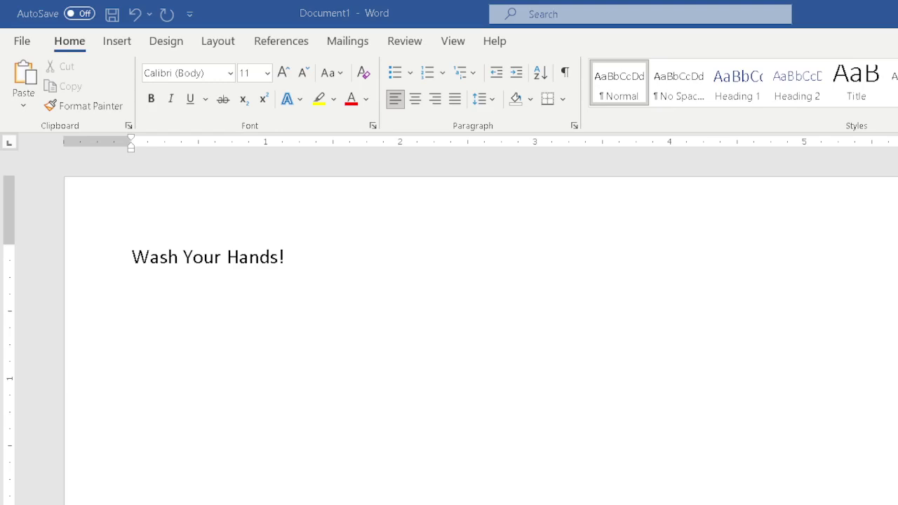
Add a second line below the heading, 'Washing your hands with saop', fixing typos along the way
{"action": "key", "text": "Return"}
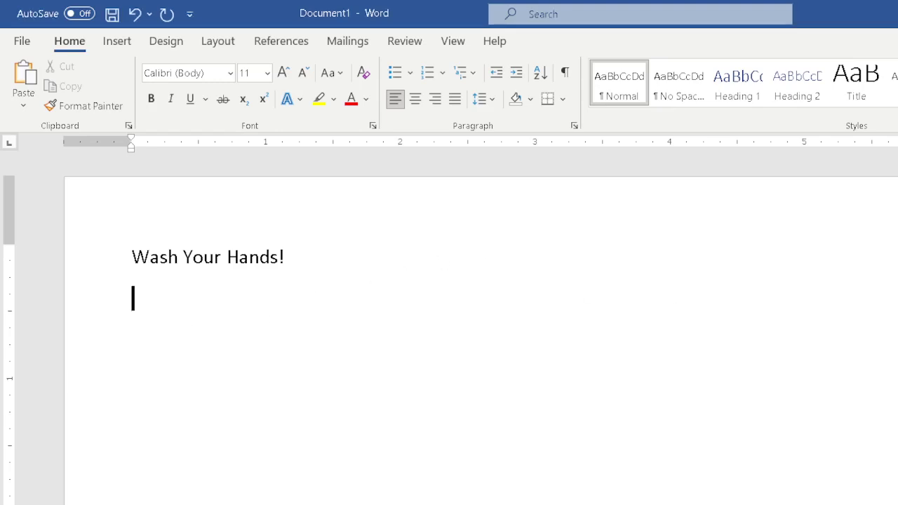
{"action": "type", "text": "Wha"}
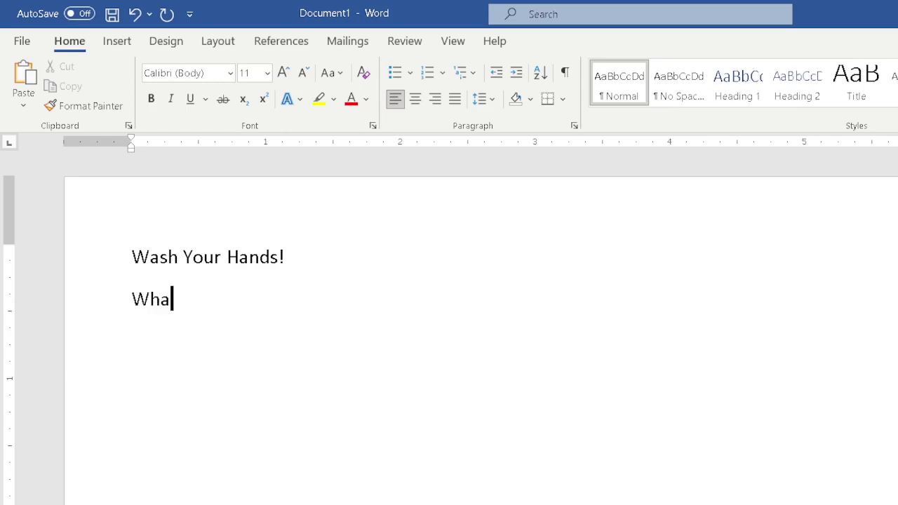
{"action": "key", "text": "BackSpace"}
{"action": "key", "text": "BackSpace"}
{"action": "type", "text": "ashing"}
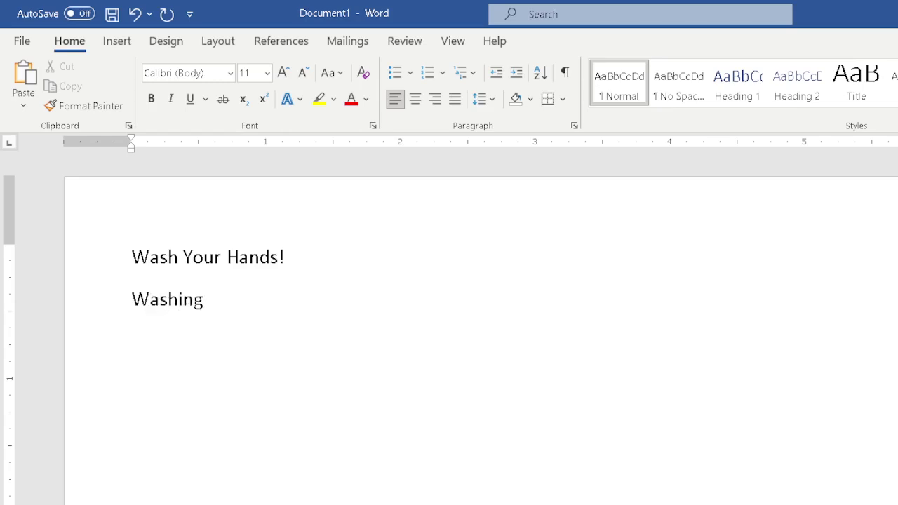
{"action": "type", "text": " your han"}
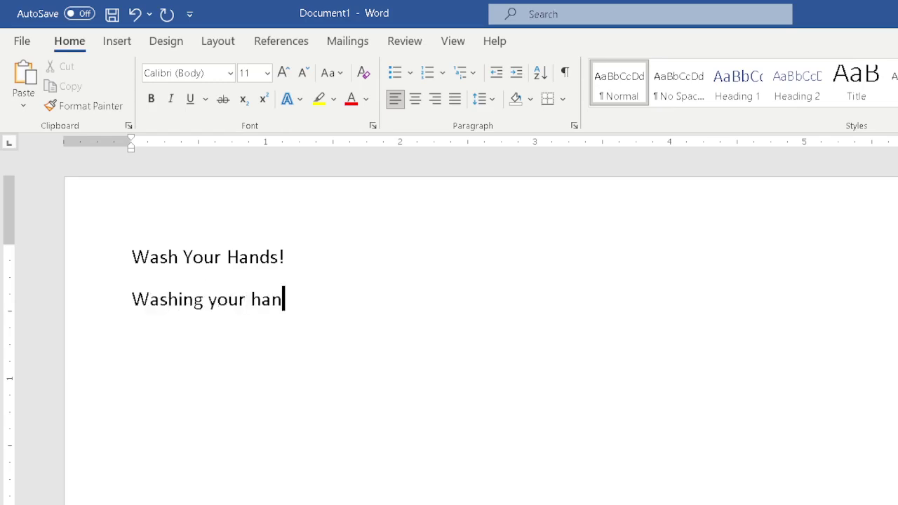
{"action": "type", "text": "ds with woas"}
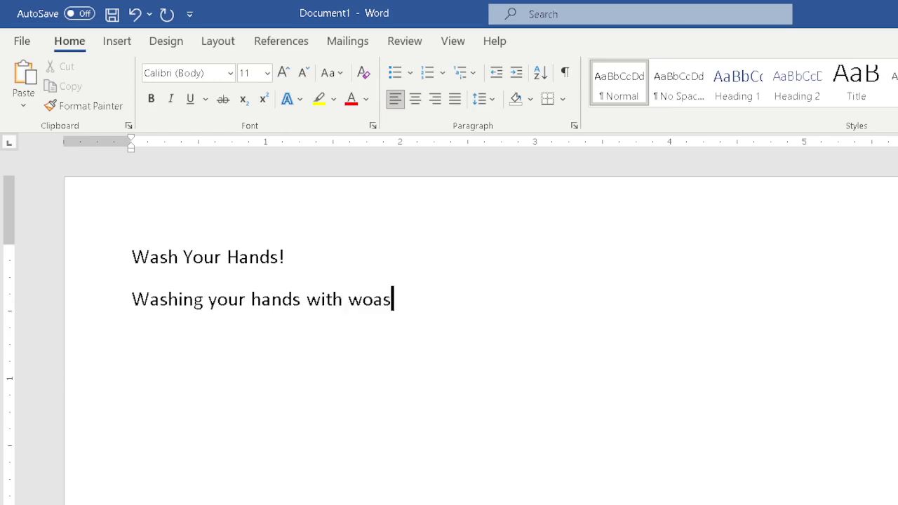
{"action": "key", "text": "BackSpace"}
{"action": "key", "text": "BackSpace"}
{"action": "key", "text": "BackSpace"}
{"action": "key", "text": "BackSpace"}
{"action": "type", "text": "saop"}
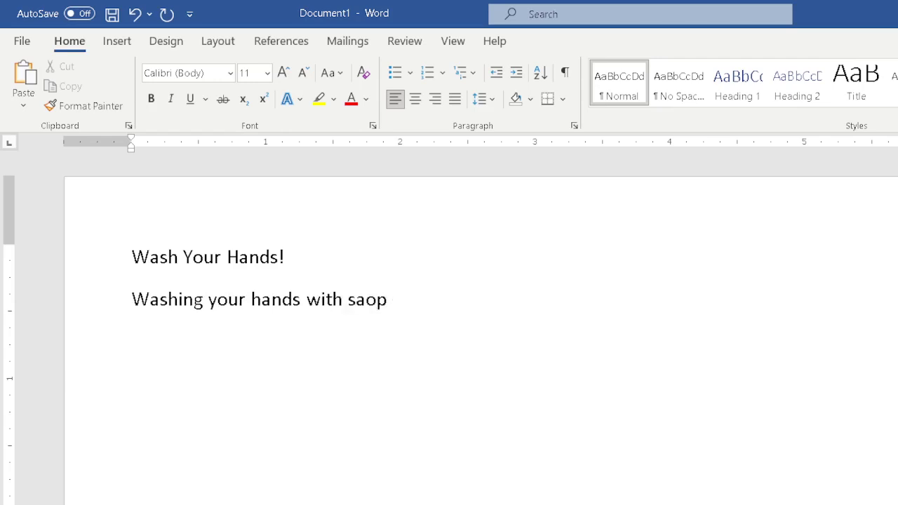
{"action": "scroll", "coordinate": [449, 337], "scroll_direction": "up", "scroll_amount": 1}
{"action": "scroll", "coordinate": [449, 329], "scroll_direction": "up", "scroll_amount": 2}
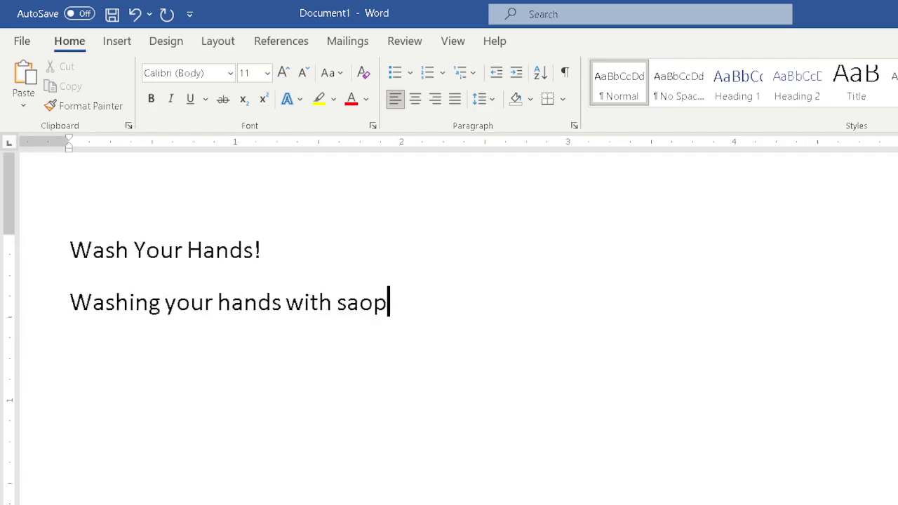
{"action": "scroll", "coordinate": [449, 330], "scroll_direction": "down", "scroll_amount": 1}
{"action": "scroll", "coordinate": [449, 330], "scroll_direction": "down", "scroll_amount": 1}
{"action": "scroll", "coordinate": [449, 329], "scroll_direction": "up", "scroll_amount": 1}
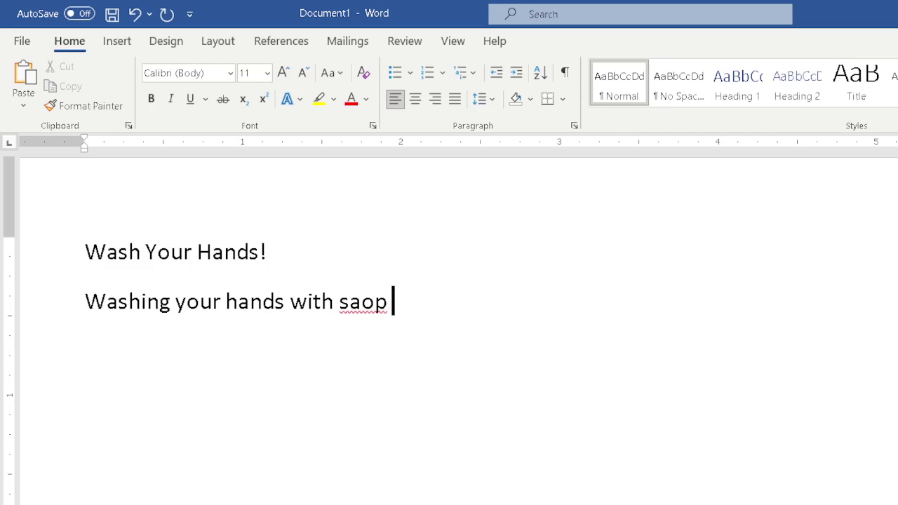
Fix 'saop' to 'soap' with the spelling suggestion, then continue typing 'and water can decfre'
{"action": "right_click", "coordinate": [359, 306]}
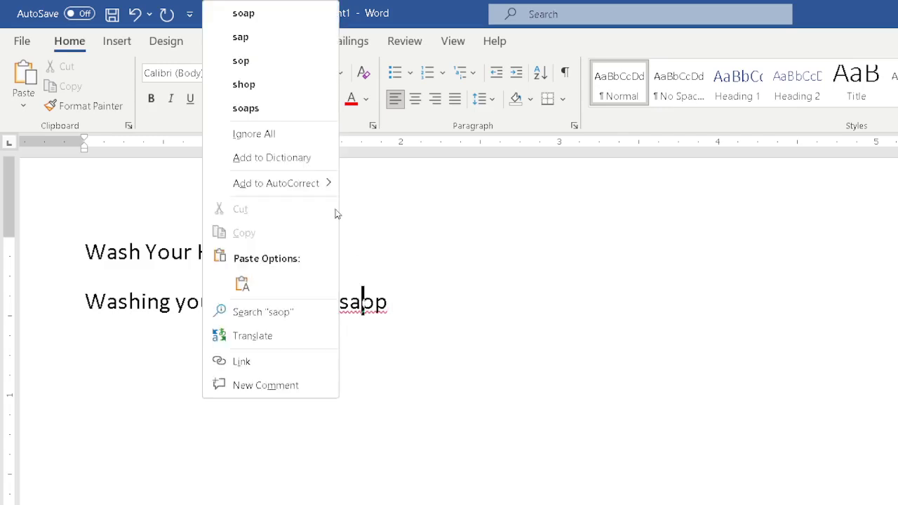
{"action": "left_click", "coordinate": [251, 21]}
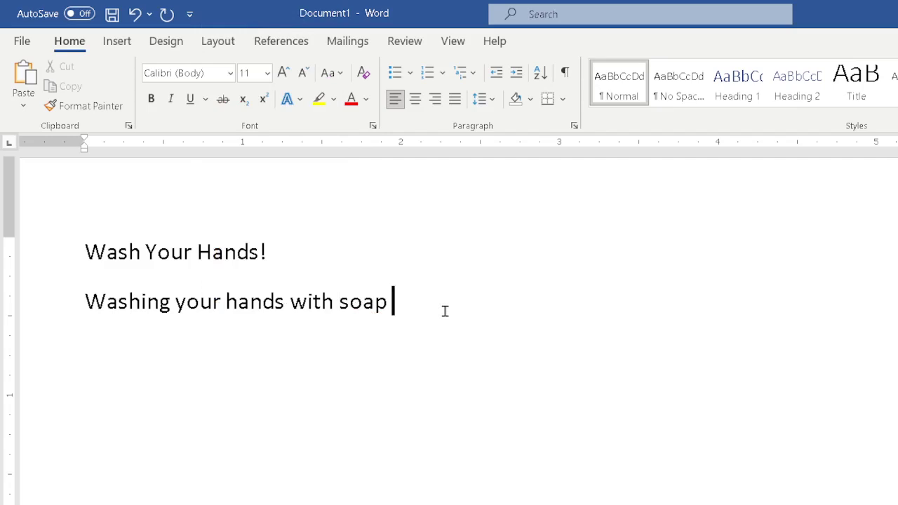
{"action": "type", "text": "and water"}
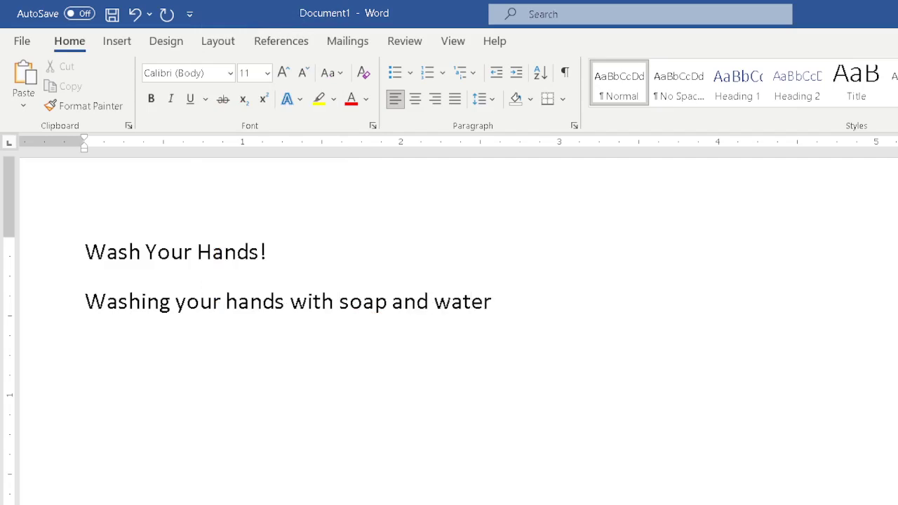
{"action": "type", "text": " can decfre"}
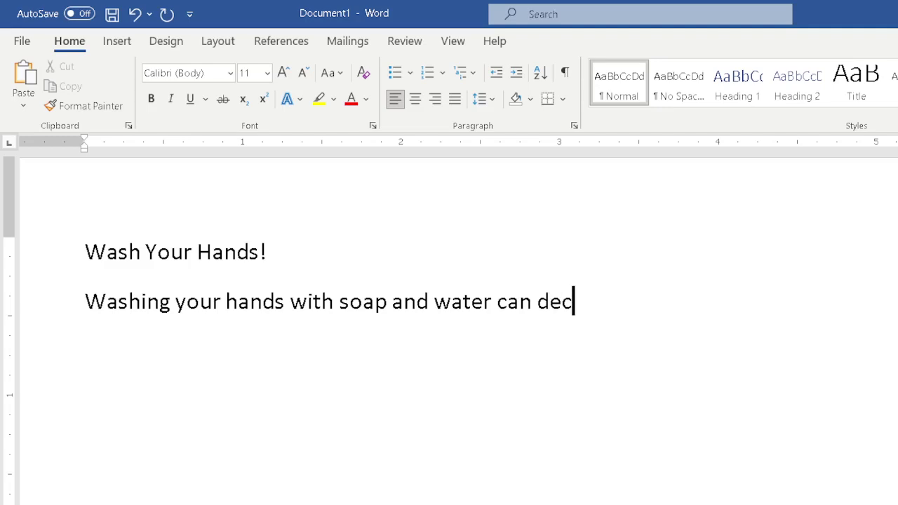
Finish the sentence with 'decrease outbrfeaks of foodborne illness by germs from your hands to food.'
{"action": "key", "text": "BackSpace"}
{"action": "key", "text": "BackSpace"}
{"action": "type", "text": "re"}
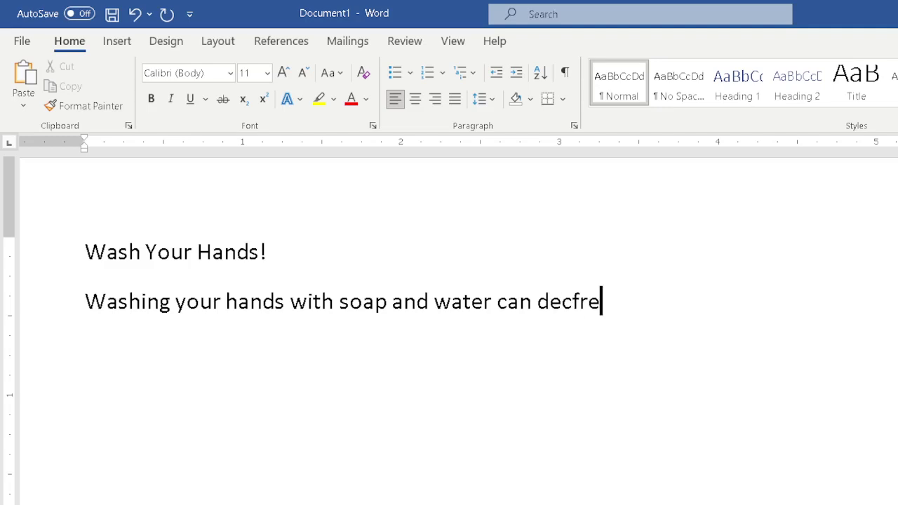
{"action": "key", "text": "BackSpace"}
{"action": "key", "text": "BackSpace"}
{"action": "key", "text": "BackSpace"}
{"action": "type", "text": "rease "}
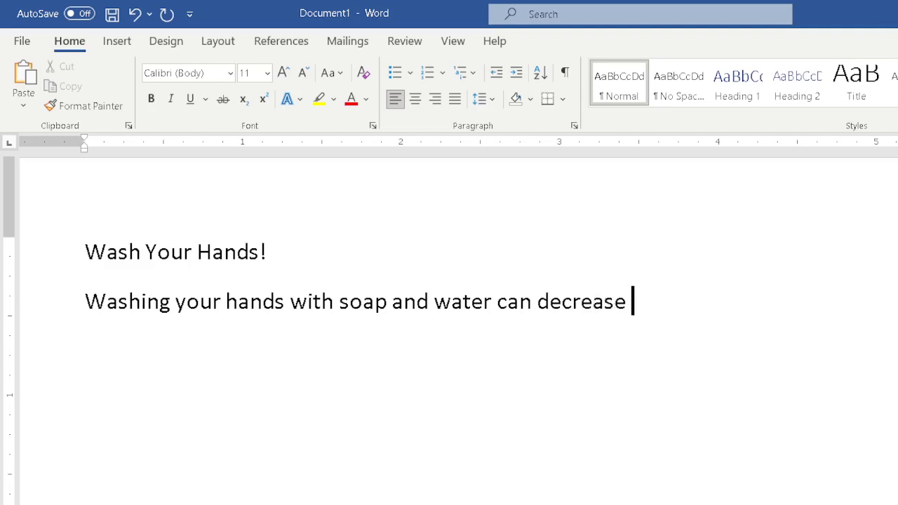
{"action": "type", "text": "outbrfea"}
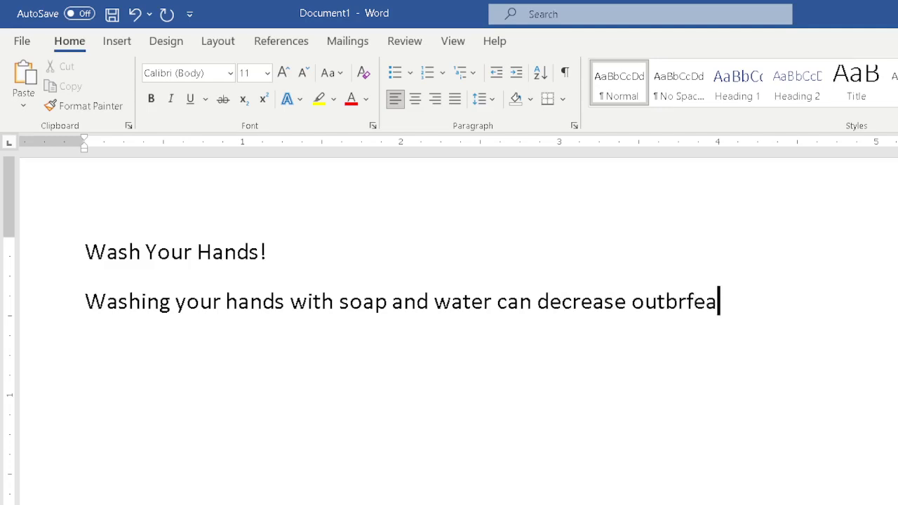
{"action": "type", "text": "ks of food"}
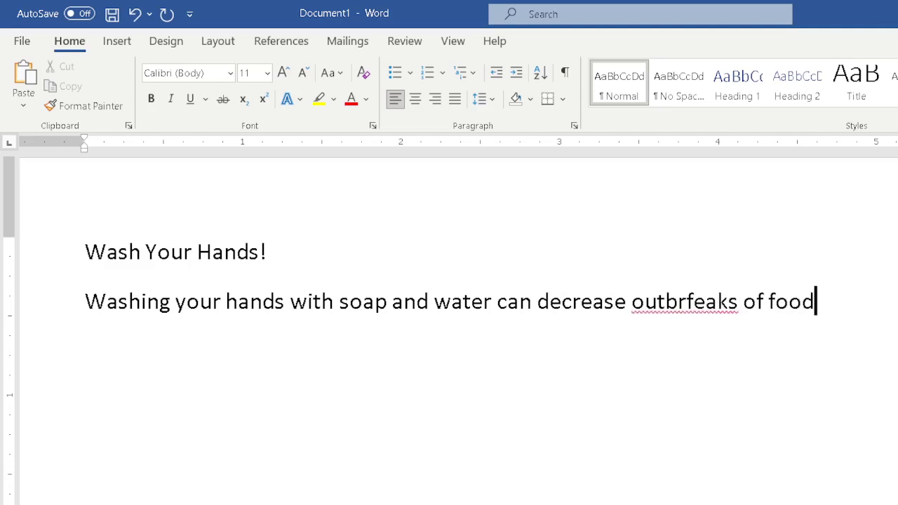
{"action": "type", "text": "borne ill"}
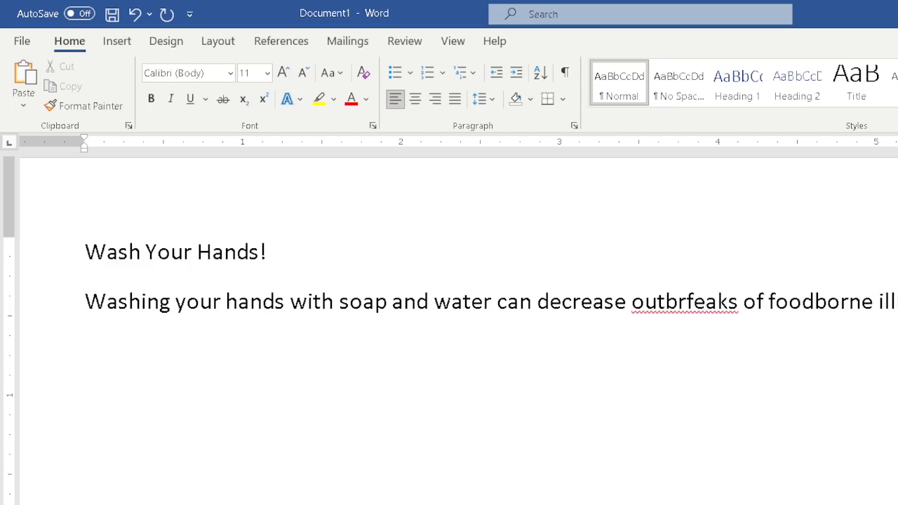
{"action": "type", "text": "ness by germs fr"}
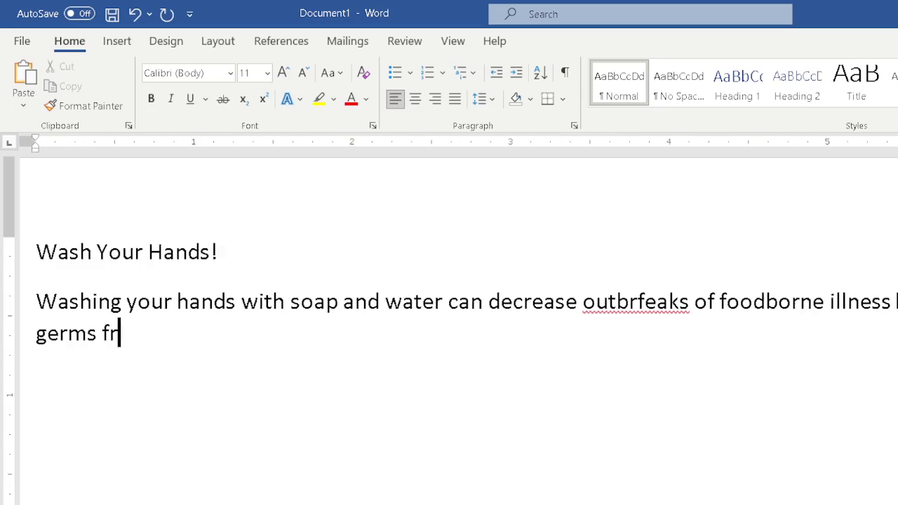
{"action": "type", "text": "om your hands to "}
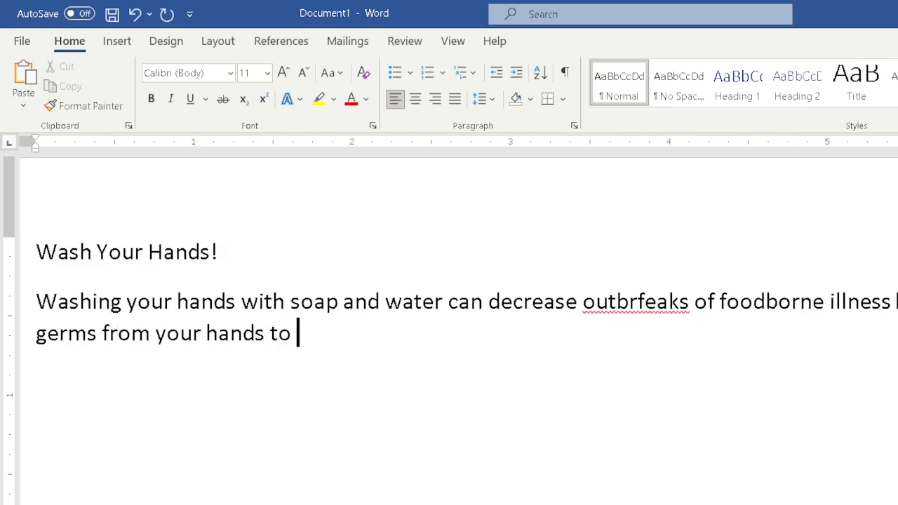
{"action": "type", "text": "food."}
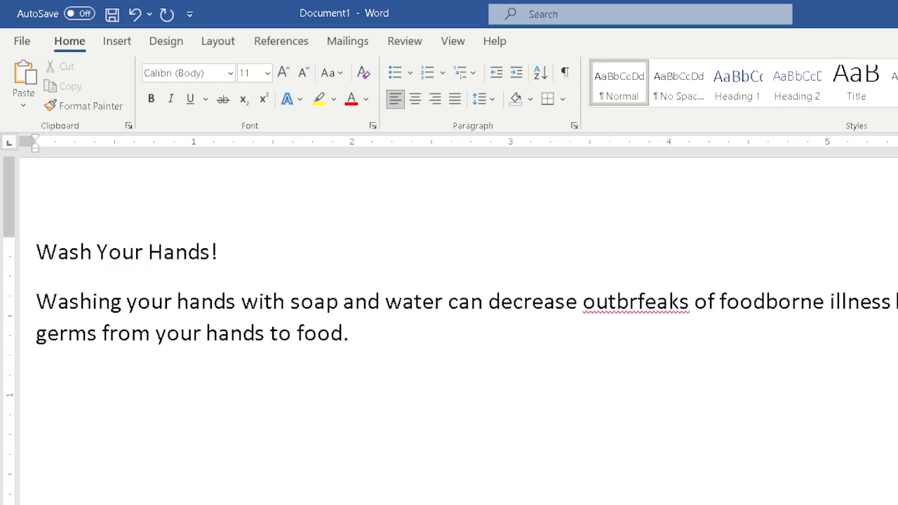
Replace the misspelled 'outbrfeaks' with the suggested 'outbreaks'
{"action": "right_click", "coordinate": [646, 303]}
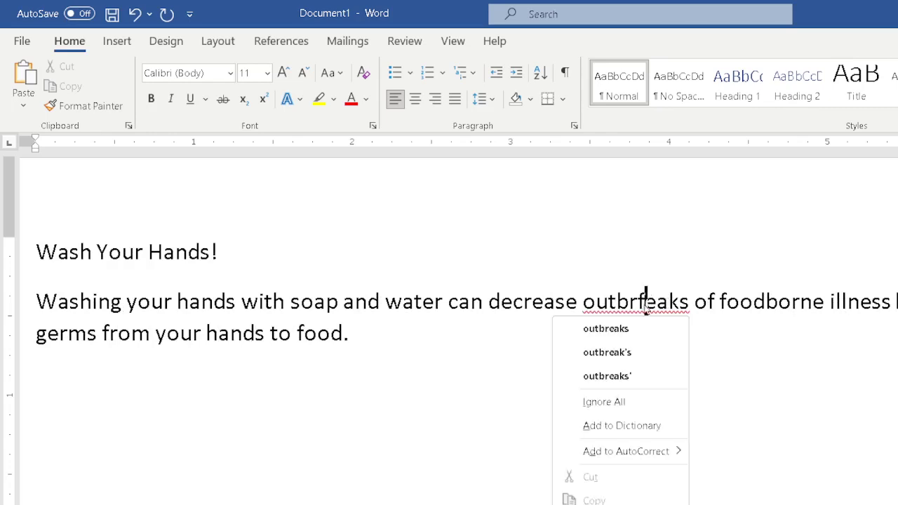
{"action": "left_click", "coordinate": [627, 329]}
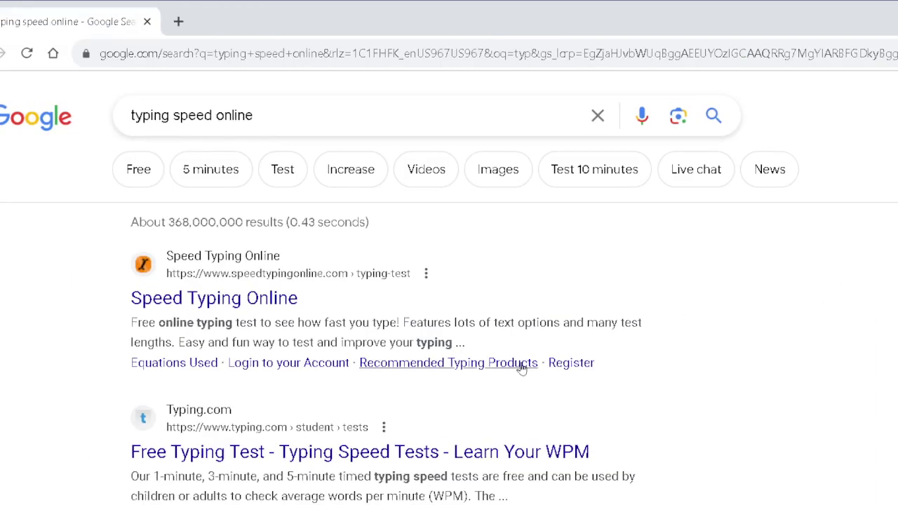
{"action": "scroll", "coordinate": [525, 365], "scroll_direction": "down", "scroll_amount": 5}
{"action": "scroll", "coordinate": [531, 411], "scroll_direction": "down", "scroll_amount": 4}
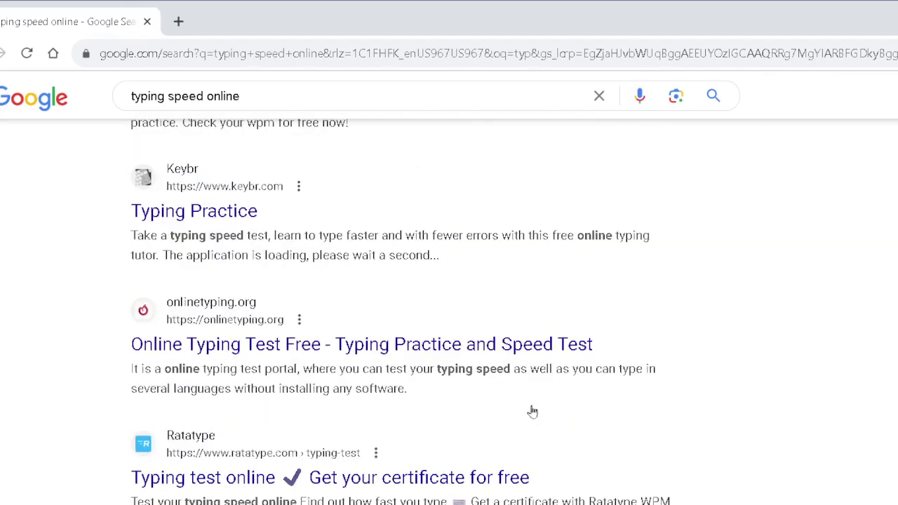
{"action": "scroll", "coordinate": [534, 411], "scroll_direction": "down", "scroll_amount": 3}
{"action": "scroll", "coordinate": [532, 411], "scroll_direction": "down", "scroll_amount": 1}
{"action": "scroll", "coordinate": [532, 412], "scroll_direction": "up", "scroll_amount": 12}
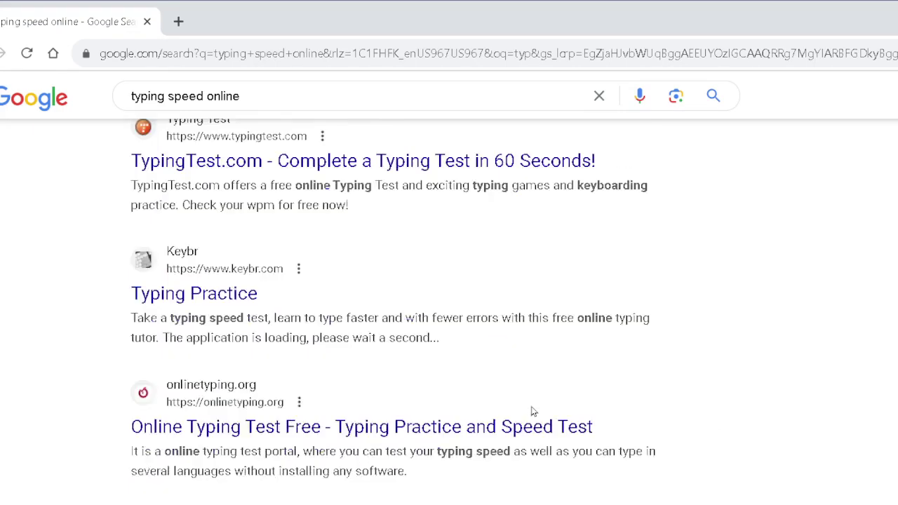
{"action": "scroll", "coordinate": [533, 412], "scroll_direction": "up", "scroll_amount": 2}
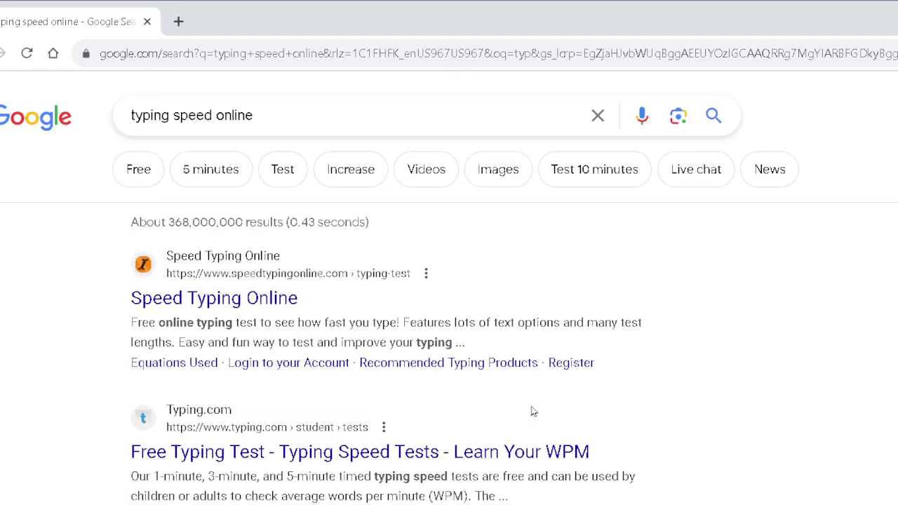
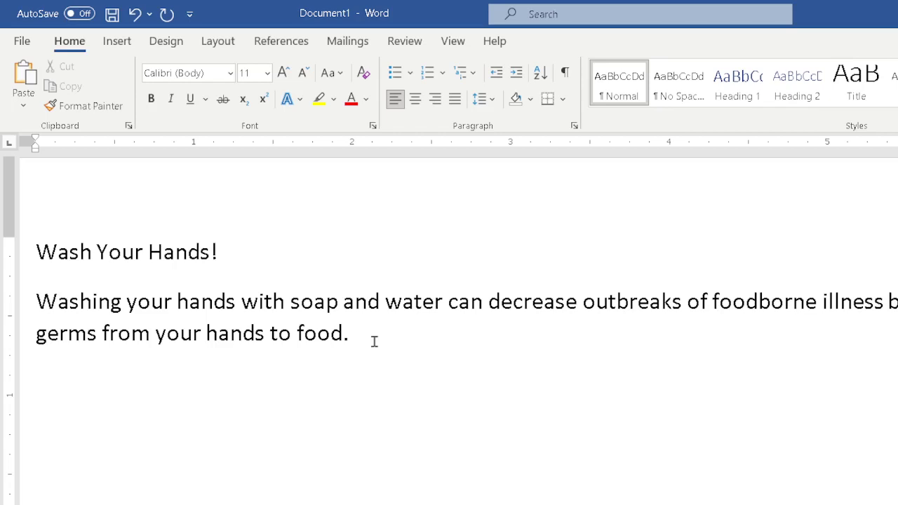
Add an empty paragraph after the intro paragraph ending 'hands to food.'
{"action": "key", "text": "Return"}
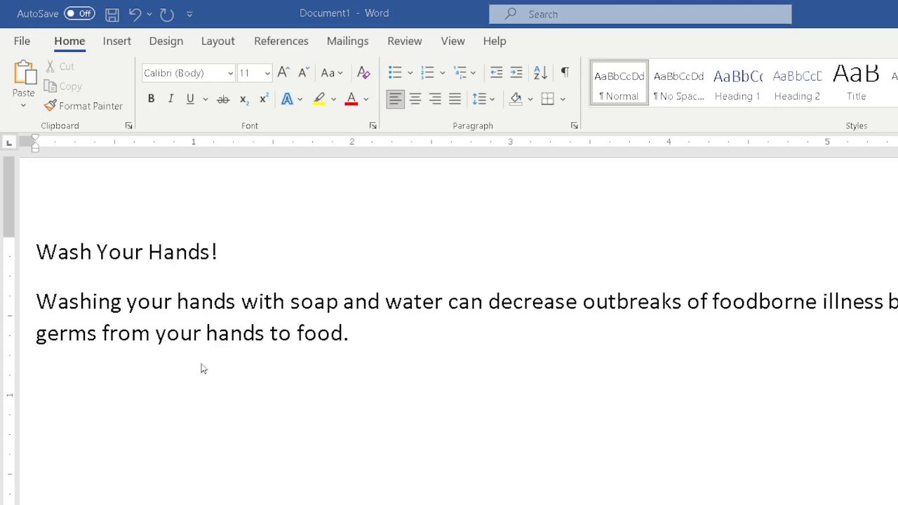
{"action": "left_click", "coordinate": [150, 415]}
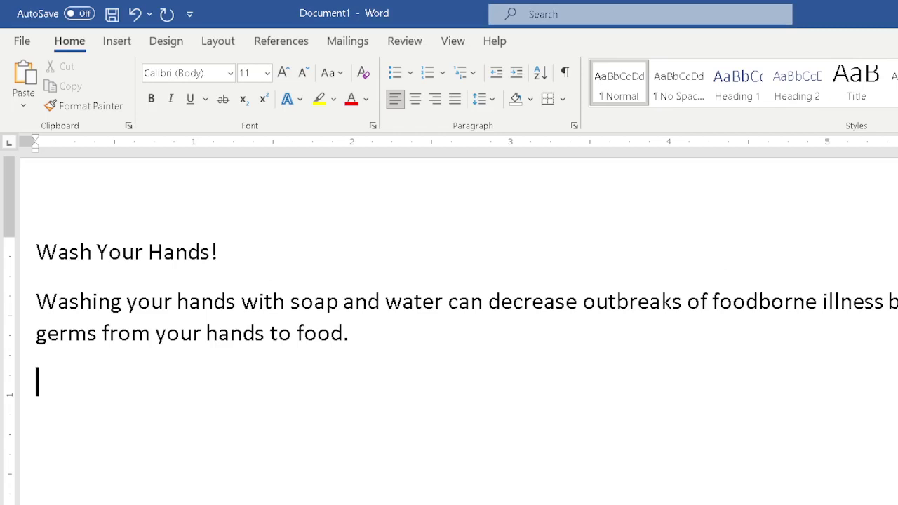
Type the 'How?' line and the step 'Wet hands with cleane, running water, and apply soap.'
{"action": "type", "text": "How?"}
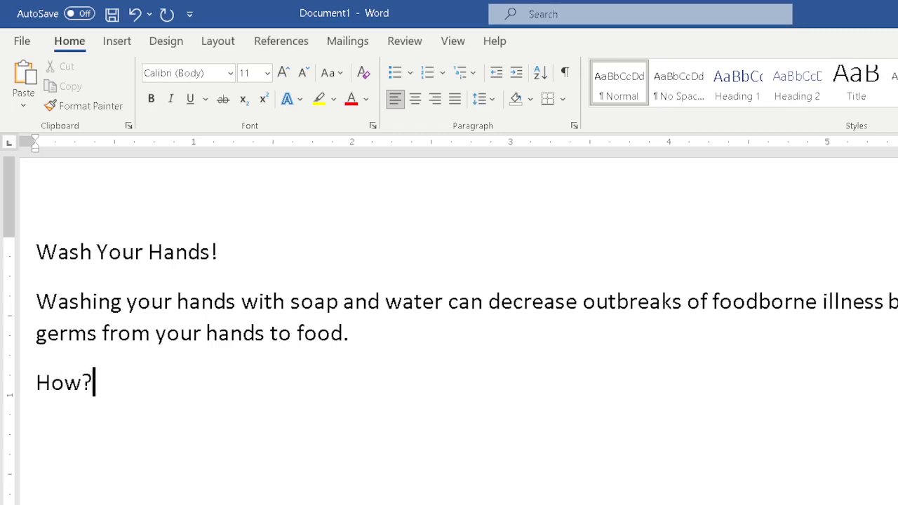
{"action": "key", "text": "Return"}
{"action": "type", "text": "We"}
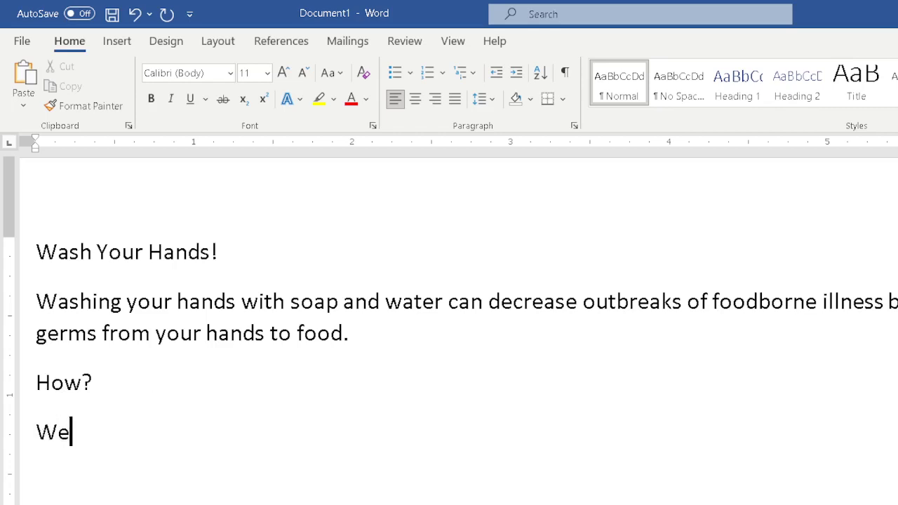
{"action": "type", "text": "t hand"}
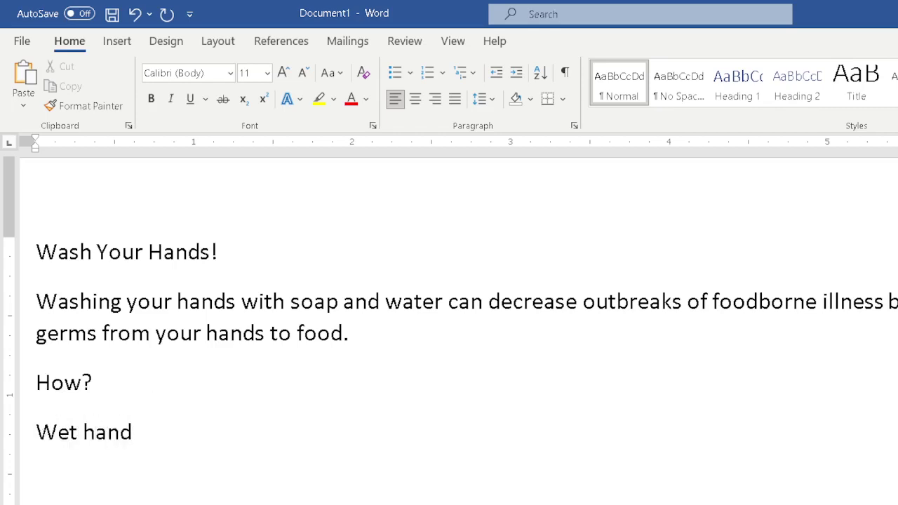
{"action": "type", "text": "s with clea"}
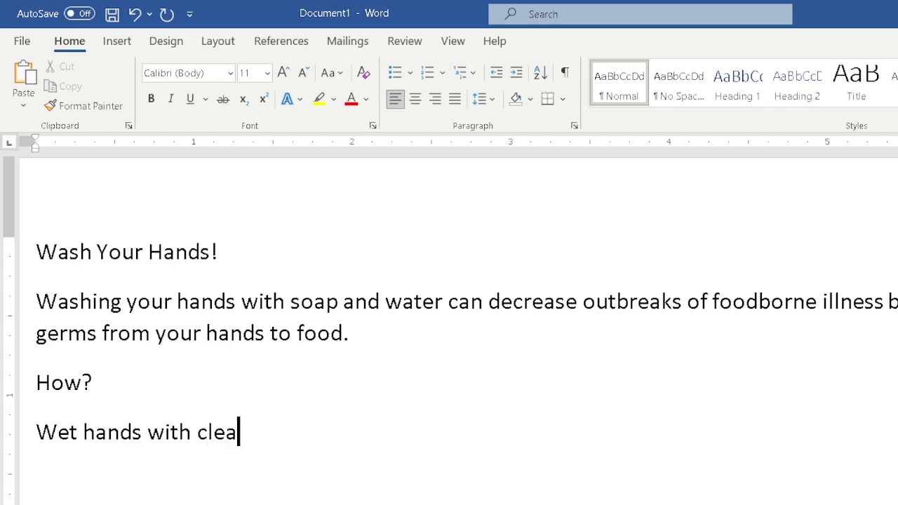
{"action": "type", "text": "ne, "}
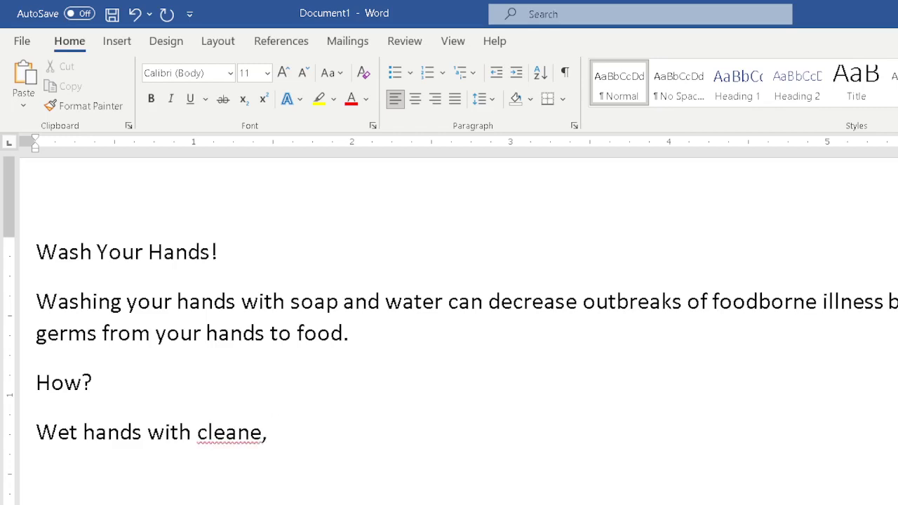
{"action": "type", "text": "runn"}
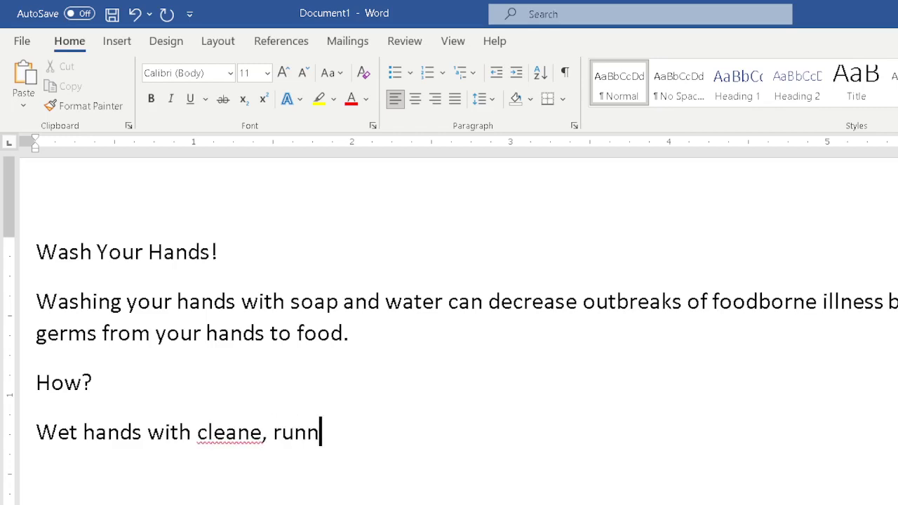
{"action": "type", "text": "ing water, "}
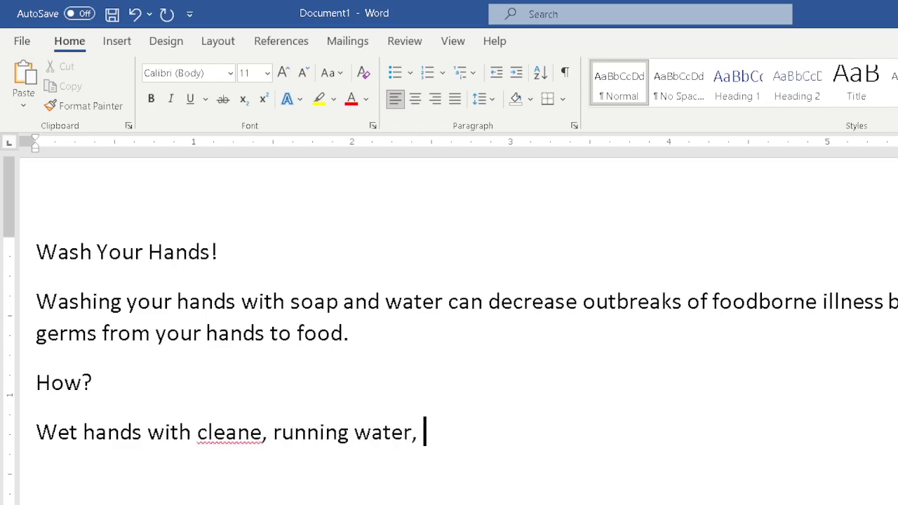
{"action": "type", "text": "and apply soap"}
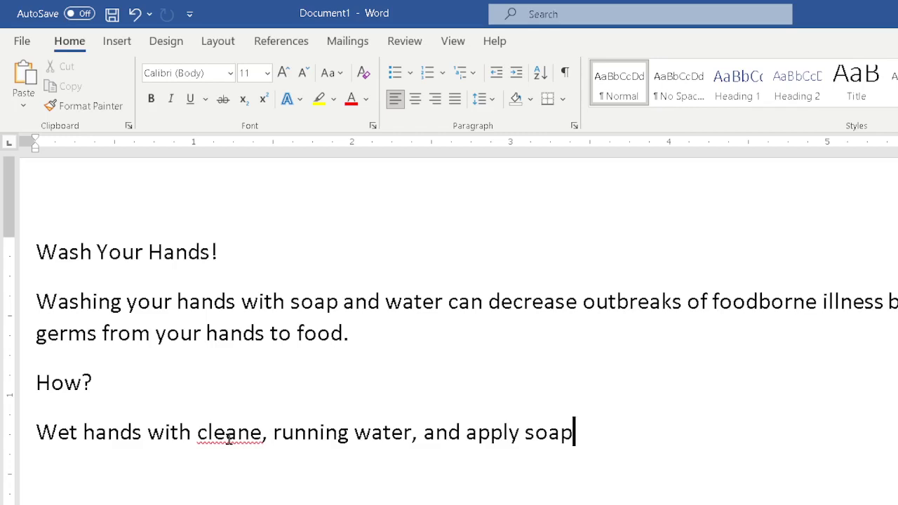
{"action": "type", "text": "."}
{"action": "key", "text": "Return"}
Correct the misspelled 'cleane' to 'clean' from the spelling suggestions
{"action": "right_click", "coordinate": [237, 434]}
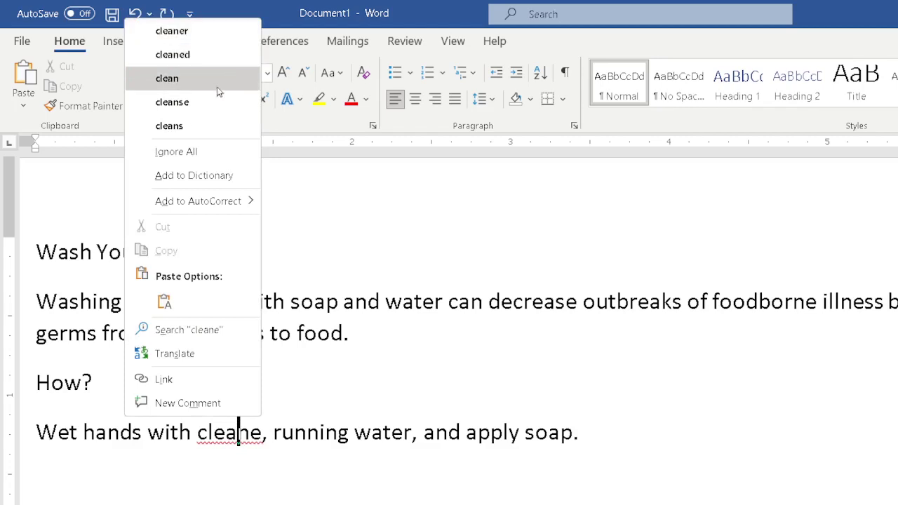
{"action": "left_click", "coordinate": [179, 78]}
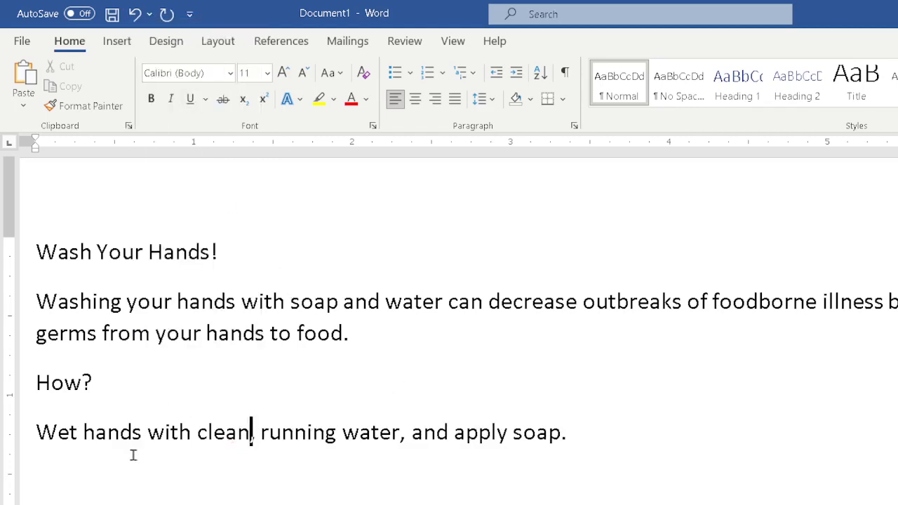
{"action": "key", "text": "Down"}
Type 'Lather hands (palms, backs, below nails, between fingers, around thumbs) by rubbing…', fixing the 'thumbs' typo
{"action": "type", "text": "Lather "}
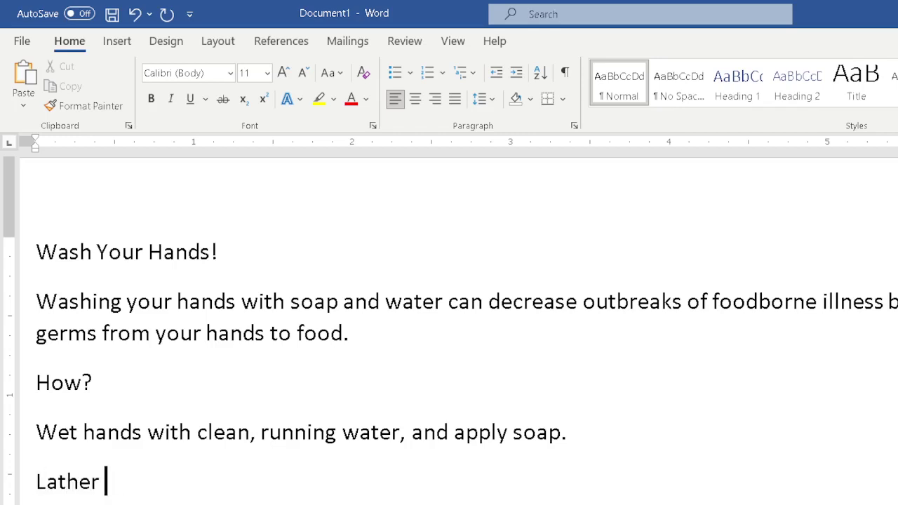
{"action": "type", "text": "hands "}
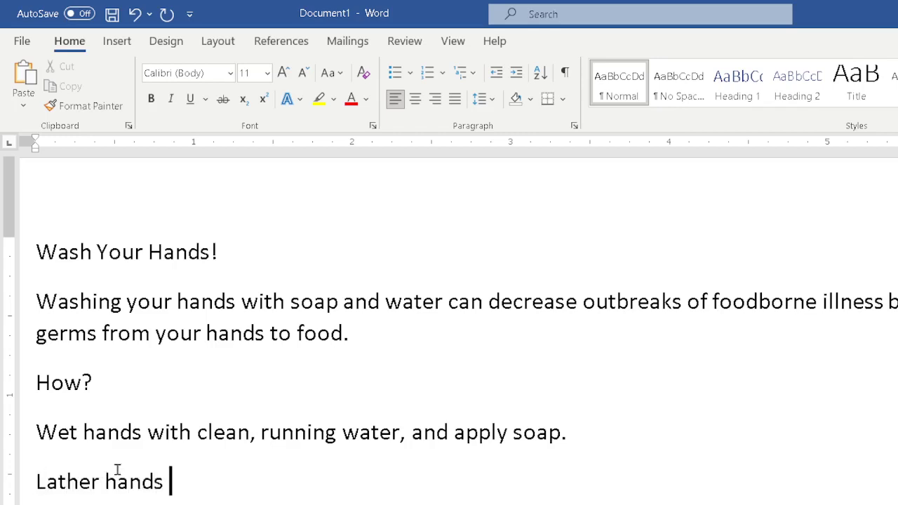
{"action": "type", "text": "(palms, "}
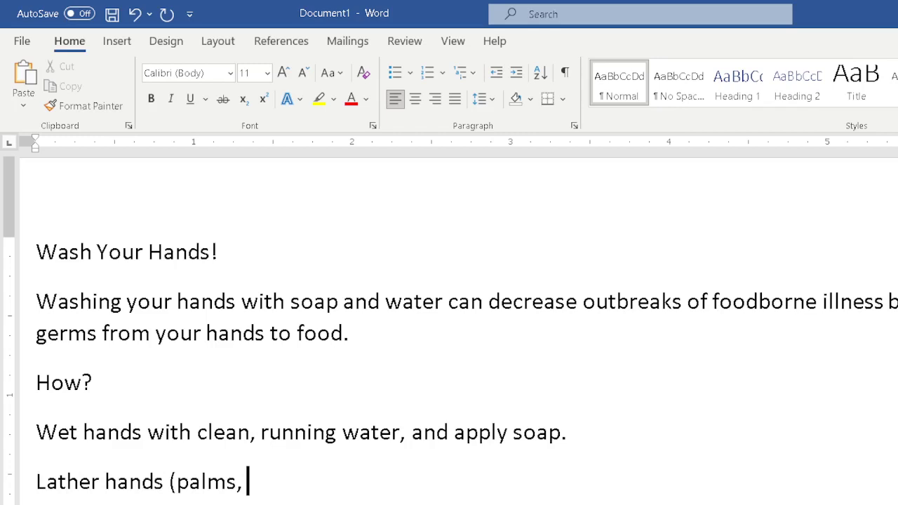
{"action": "type", "text": "backs, bel"}
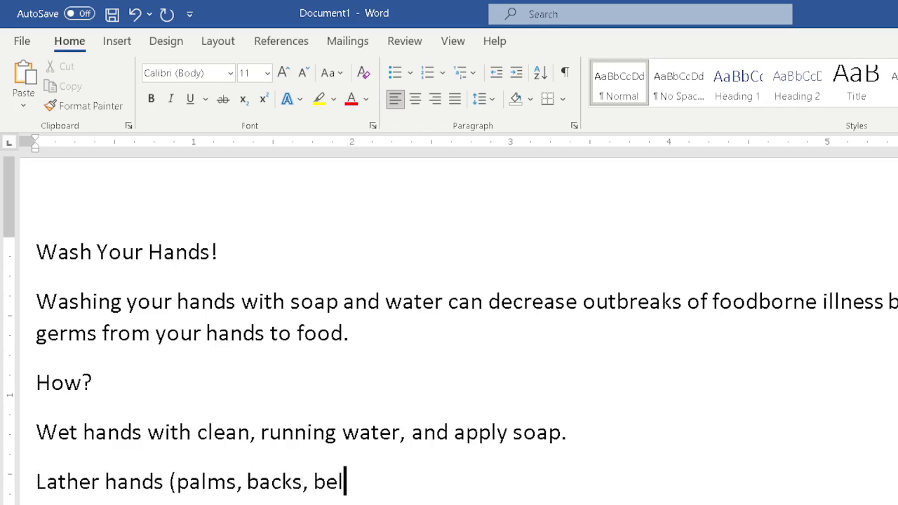
{"action": "type", "text": "ow nails"}
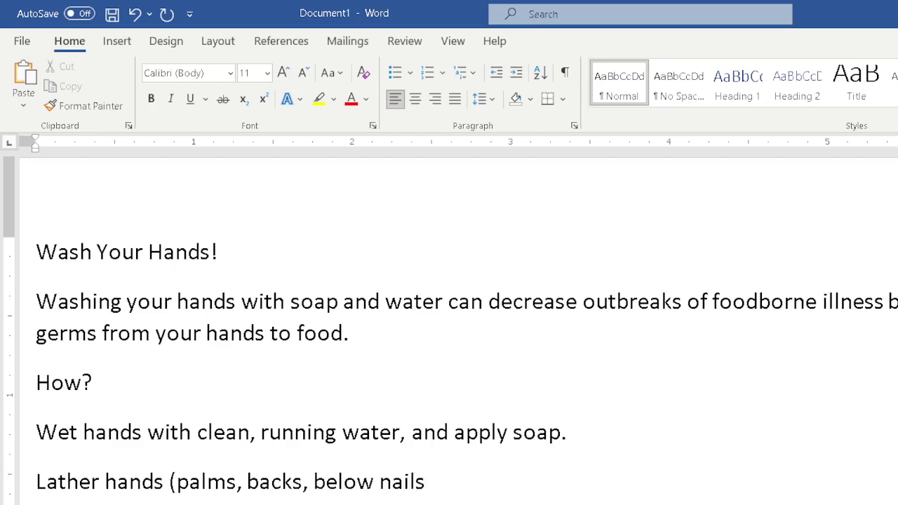
{"action": "type", "text": ", between"}
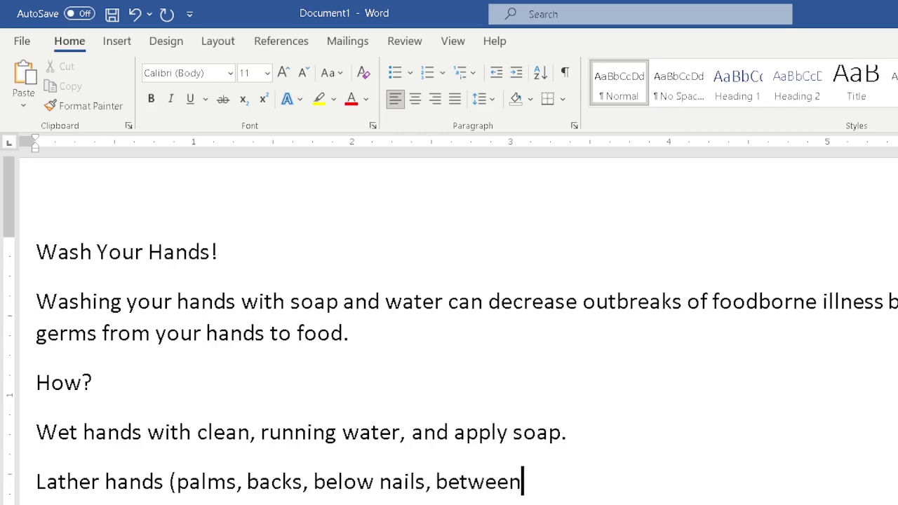
{"action": "type", "text": " fingers, "}
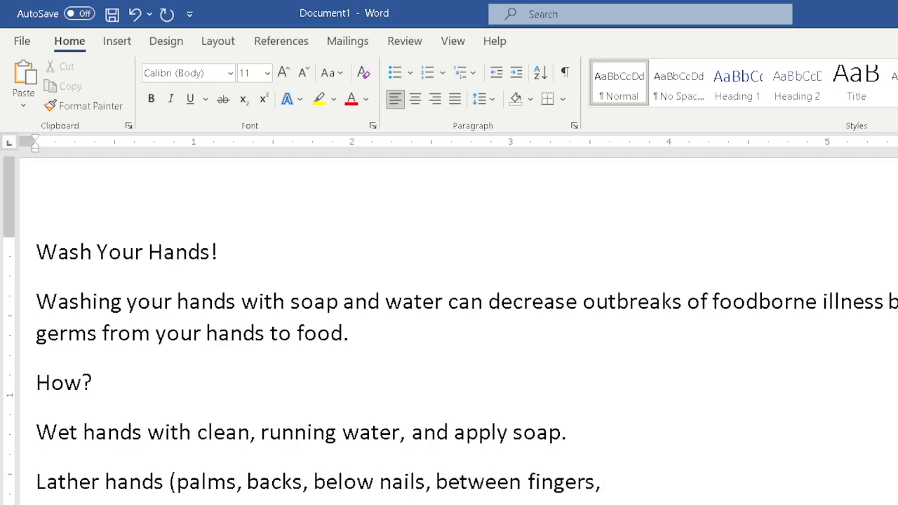
{"action": "type", "text": "around thi"}
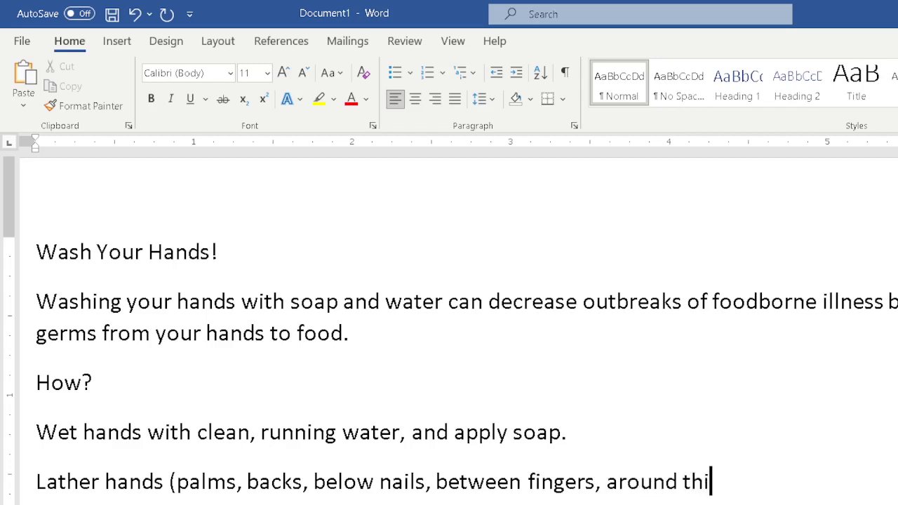
{"action": "key", "text": "BackSpace"}
{"action": "type", "text": "umbs"}
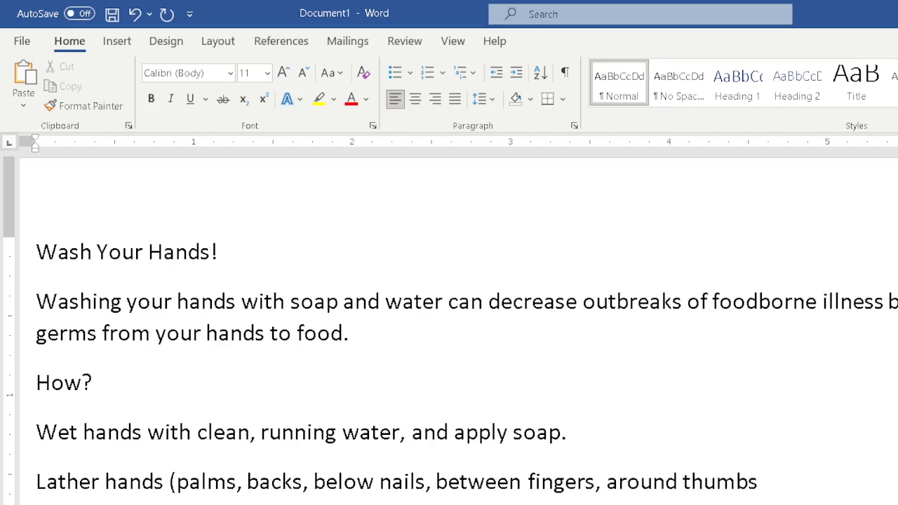
{"action": "type", "text": ") by rub"}
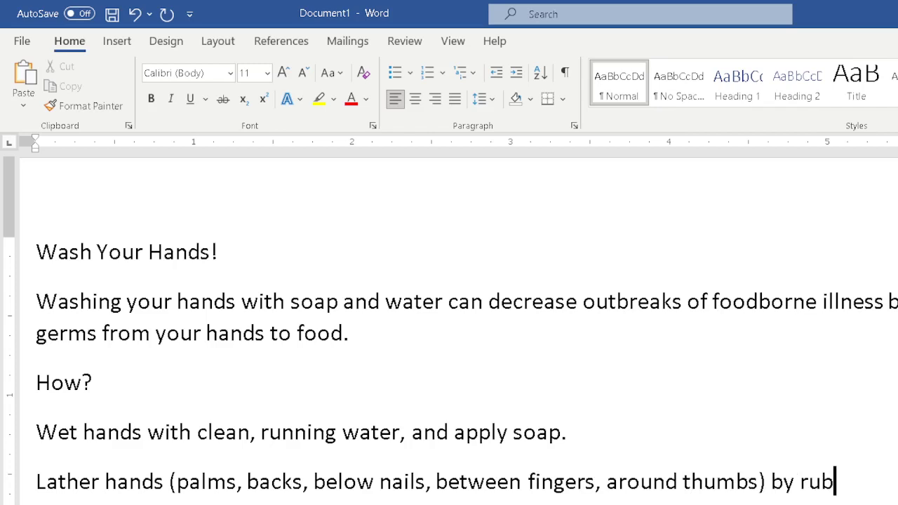
{"action": "type", "text": "bing th"}
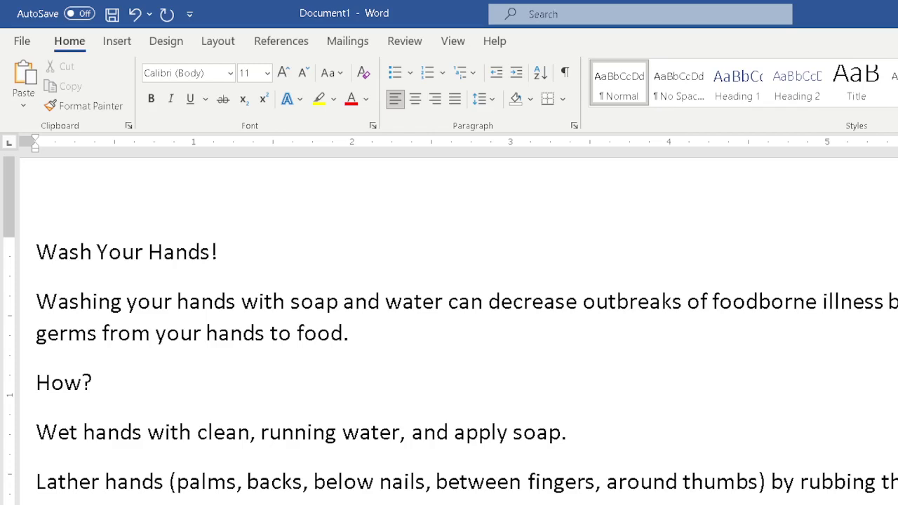
Add the step 'Rinse soap off of hands under clean, running water.' with a comma after 'clean'
{"action": "key", "text": "Return"}
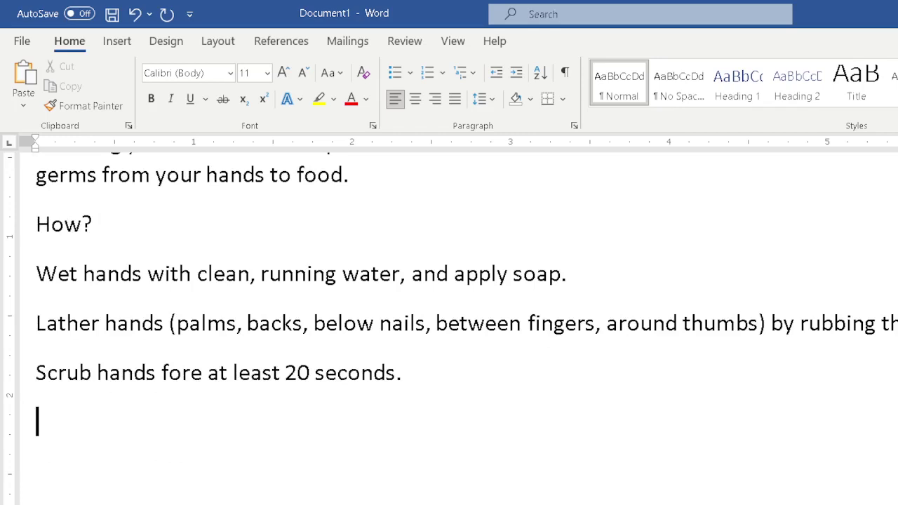
{"action": "type", "text": "Rinse soa"}
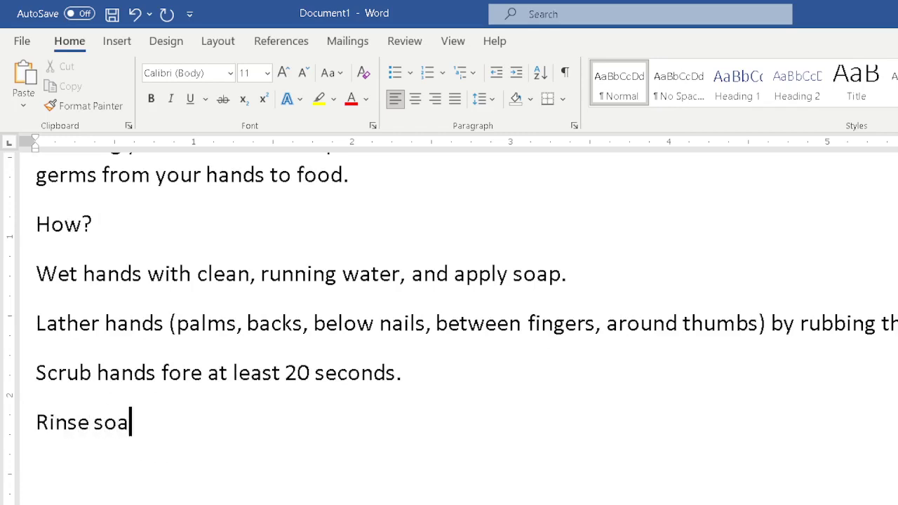
{"action": "type", "text": "p off of ha"}
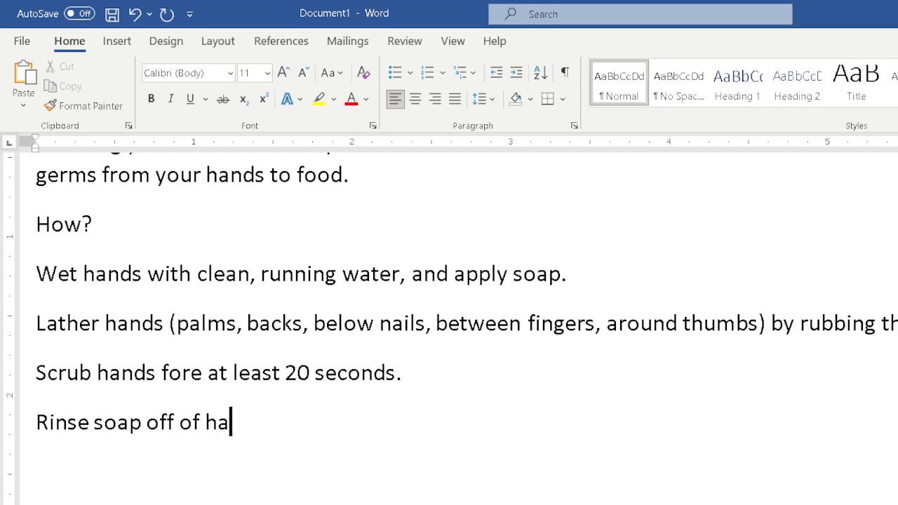
{"action": "type", "text": "nds under"}
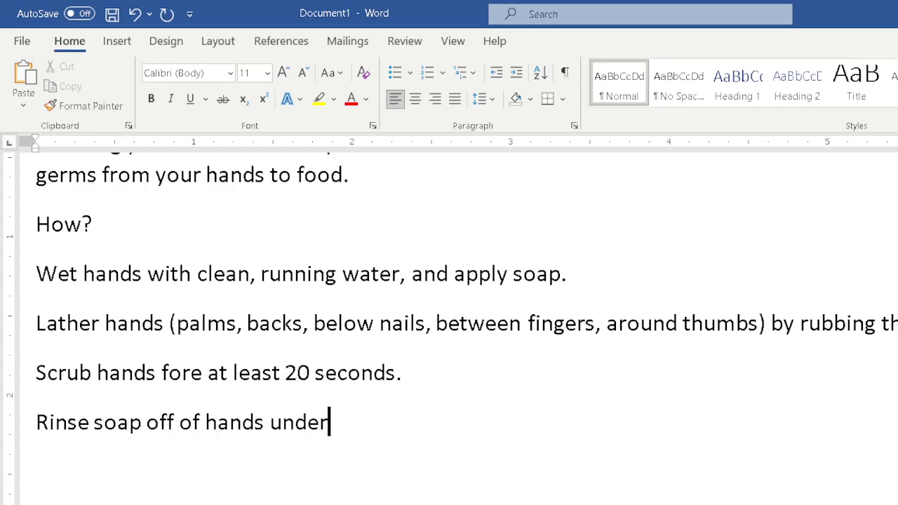
{"action": "type", "text": " clean run"}
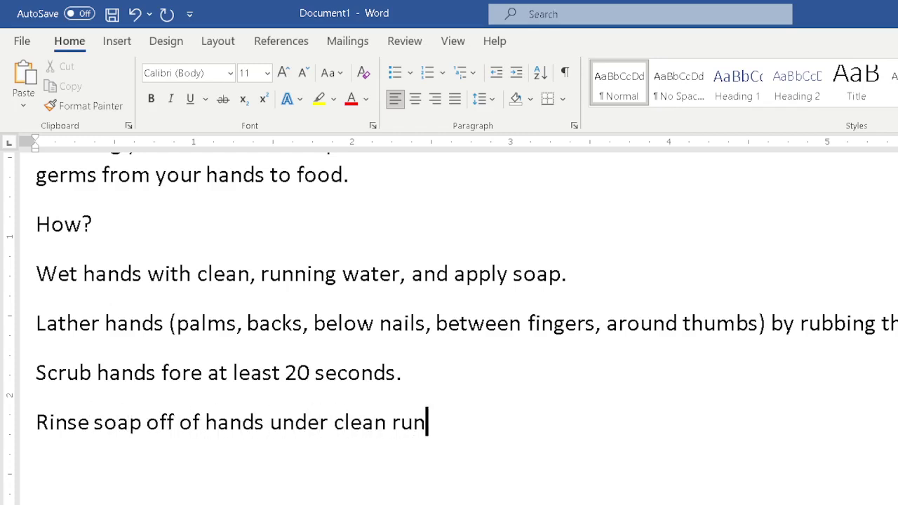
{"action": "type", "text": "ning water."}
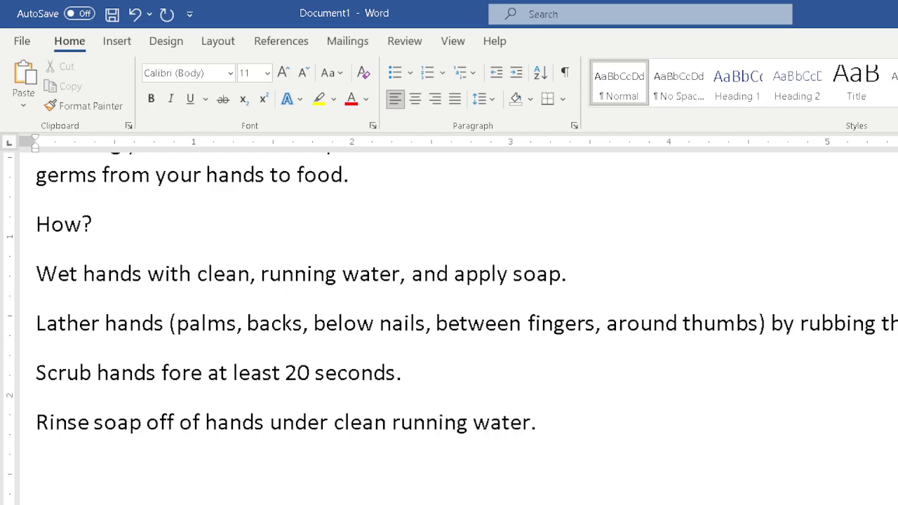
{"action": "left_click", "coordinate": [386, 425]}
{"action": "type", "text": ","}
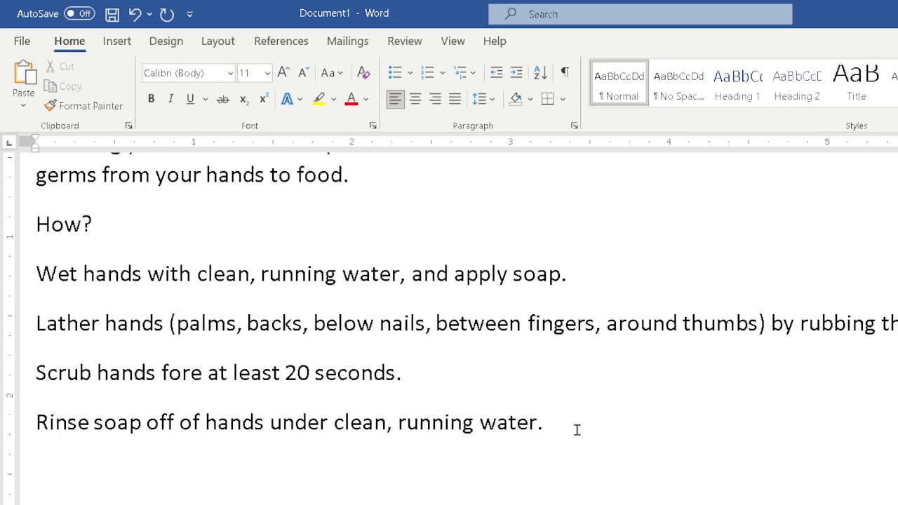
Add the step 'Dry hands well using a towel or or an air dryer.'
{"action": "left_click", "coordinate": [577, 429]}
{"action": "key", "text": "Return"}
{"action": "type", "text": "Dry hands we"}
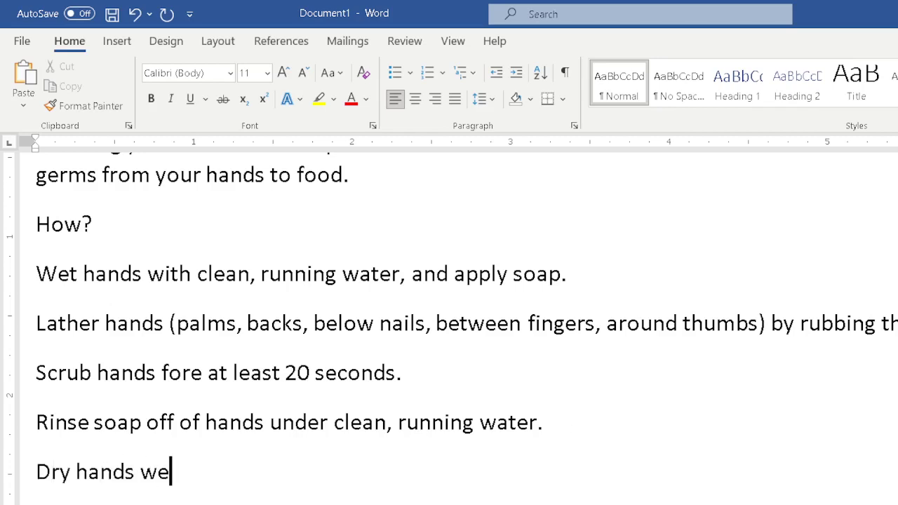
{"action": "type", "text": "ll using a town"}
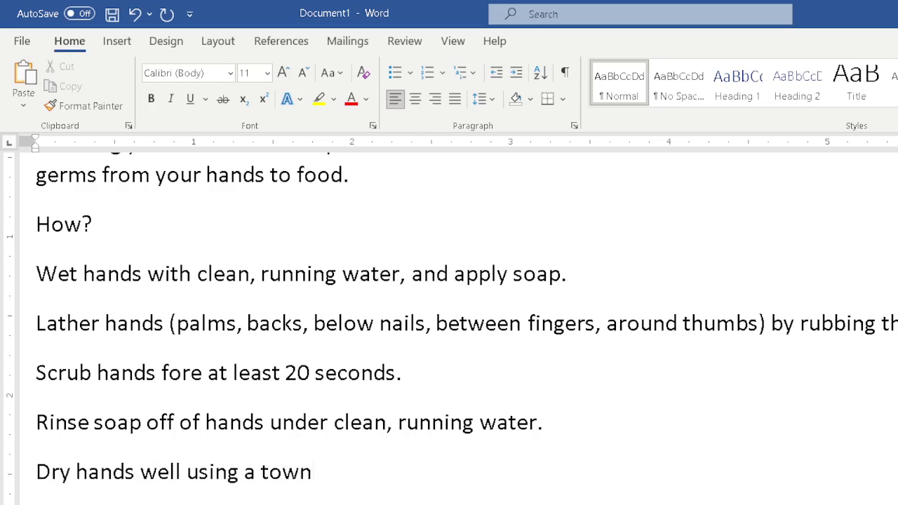
{"action": "key", "text": "BackSpace"}
{"action": "key", "text": "BackSpace"}
{"action": "type", "text": "wel or "}
{"action": "type", "text": "or "}
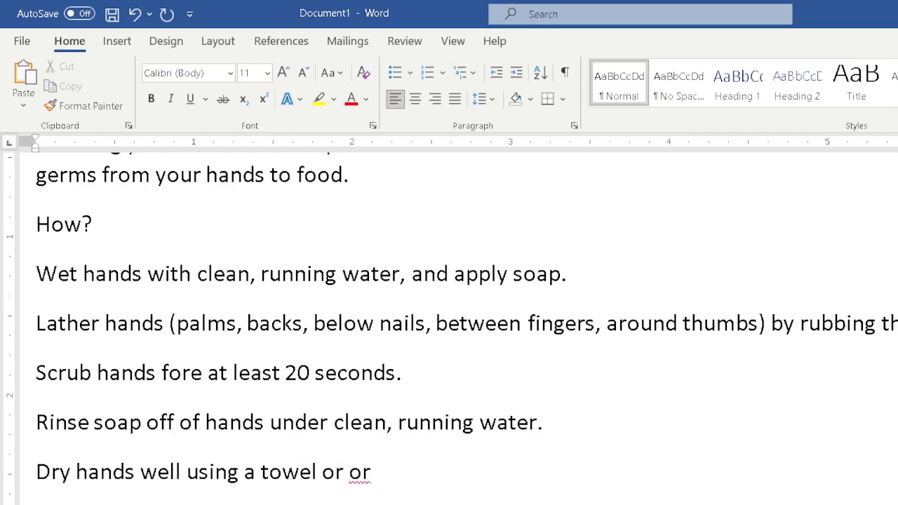
{"action": "type", "text": "an air d"}
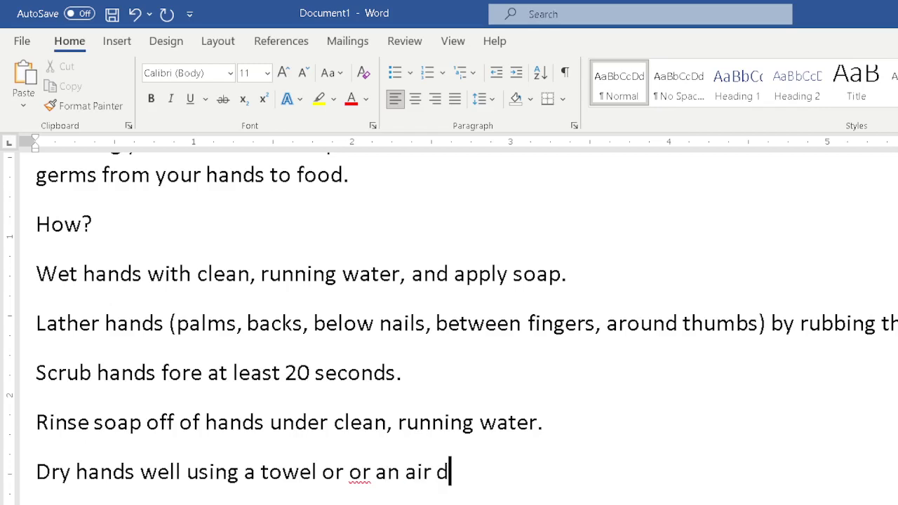
{"action": "type", "text": "ryer."}
{"action": "type", "text": " teh"}
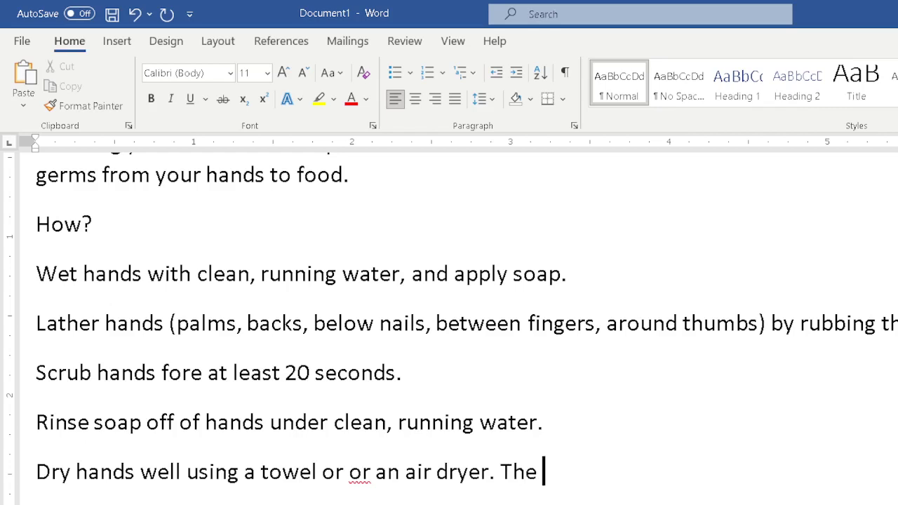
{"action": "key", "text": "BackSpace"}
{"action": "key", "text": "BackSpace"}
{"action": "key", "text": "BackSpace"}
{"action": "key", "text": "BackSpace"}
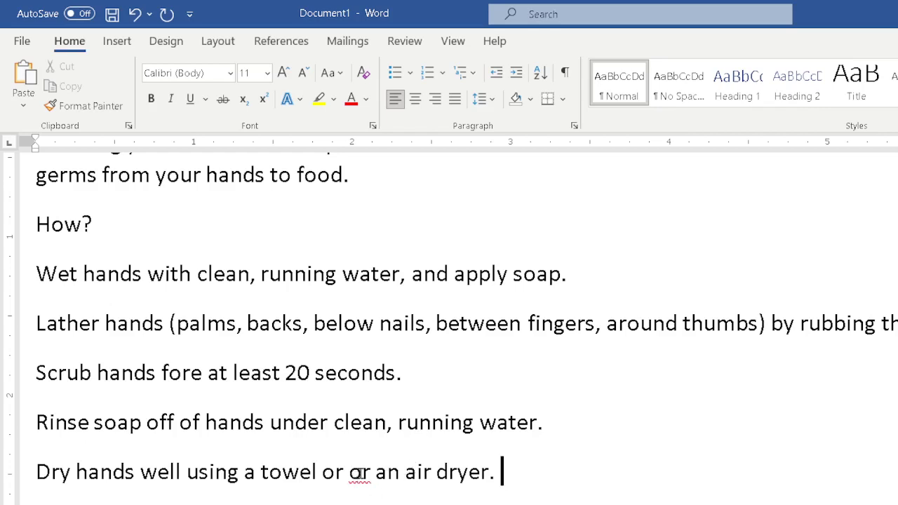
Delete the repeated 'or', change 'fore' to 'for', and start a new line after the steps
{"action": "right_click", "coordinate": [359, 473]}
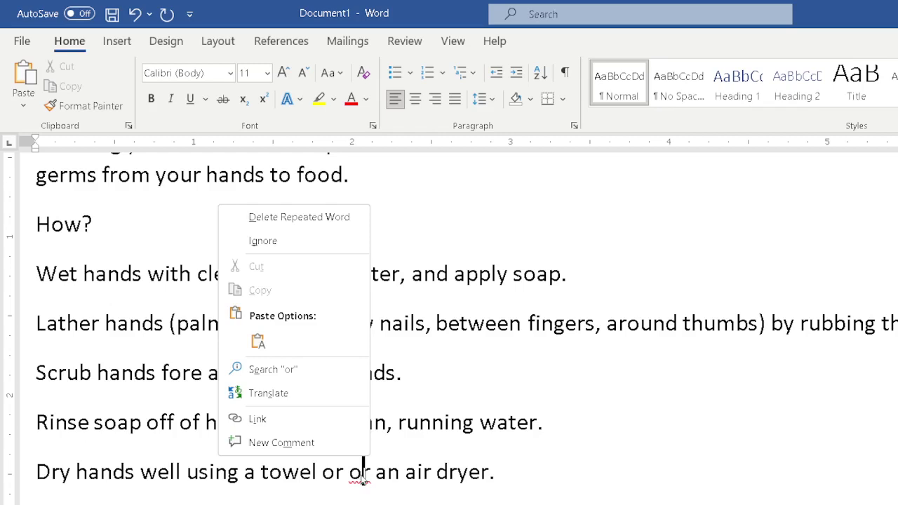
{"action": "left_click", "coordinate": [312, 218]}
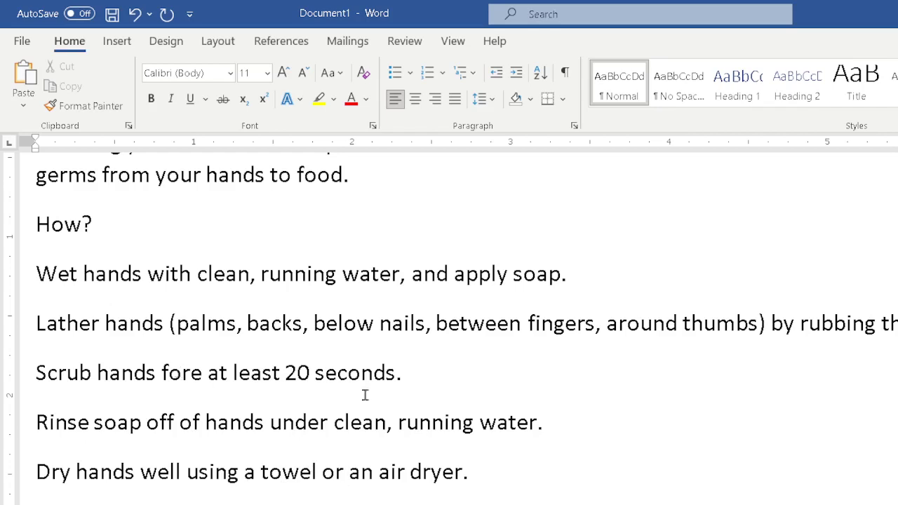
{"action": "left_click", "coordinate": [387, 390]}
{"action": "left_click", "coordinate": [183, 371]}
{"action": "key", "text": "Right"}
{"action": "key", "text": "Right"}
{"action": "key", "text": "BackSpace"}
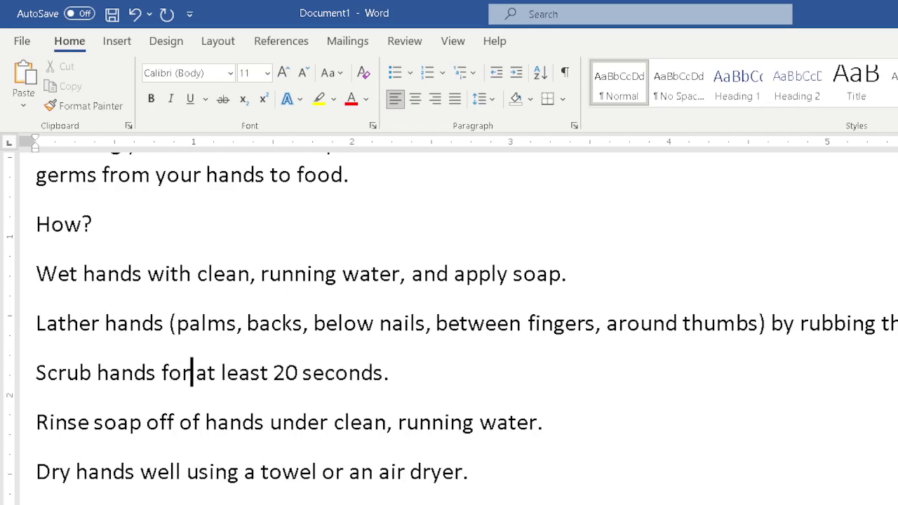
{"action": "left_click", "coordinate": [511, 484]}
{"action": "key", "text": "Return"}
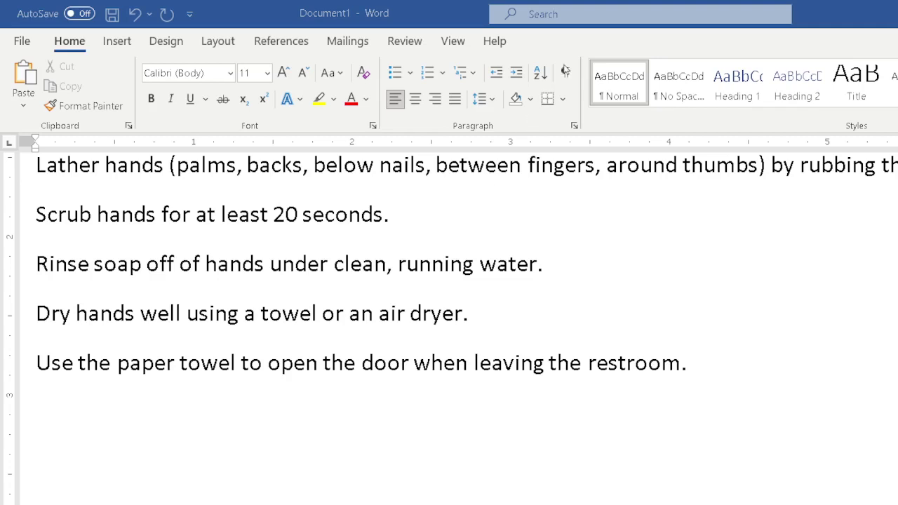
With formatting marks shown, type 'When?' on the last empty line, then hide the marks
{"action": "left_click", "coordinate": [565, 73]}
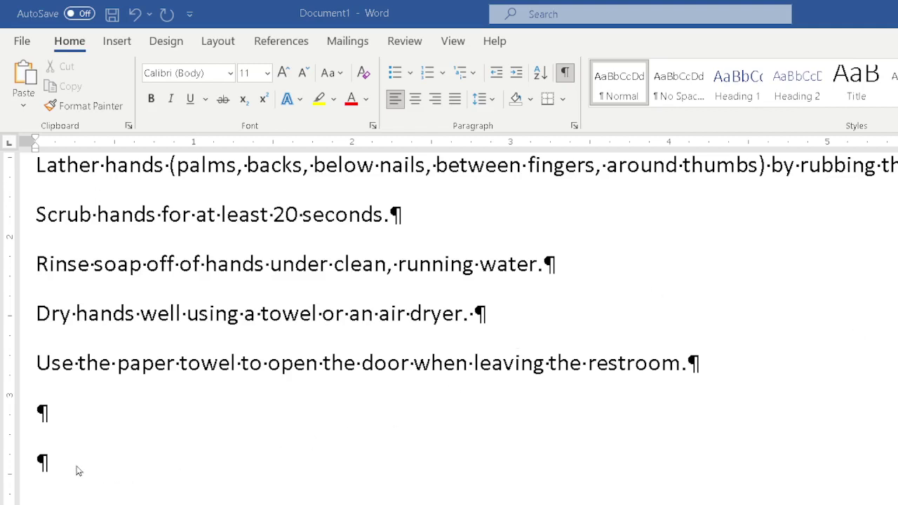
{"action": "left_click", "coordinate": [42, 464]}
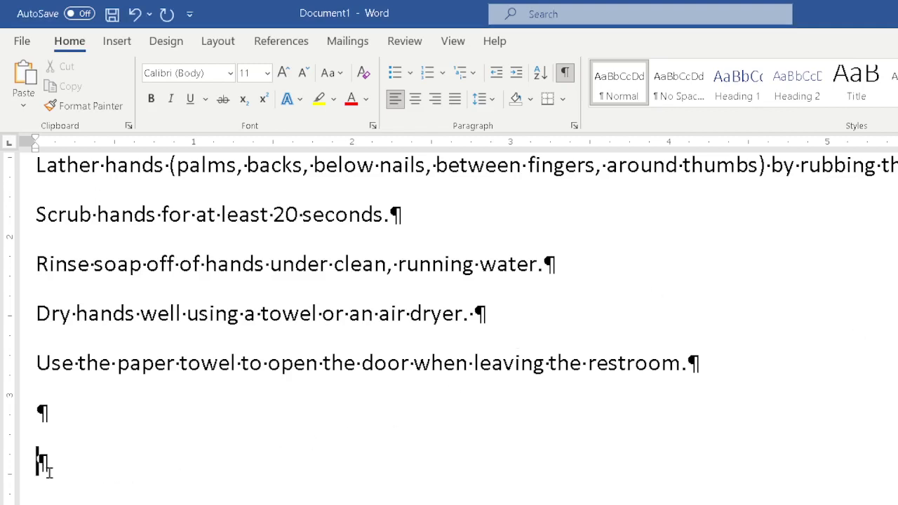
{"action": "type", "text": "When"}
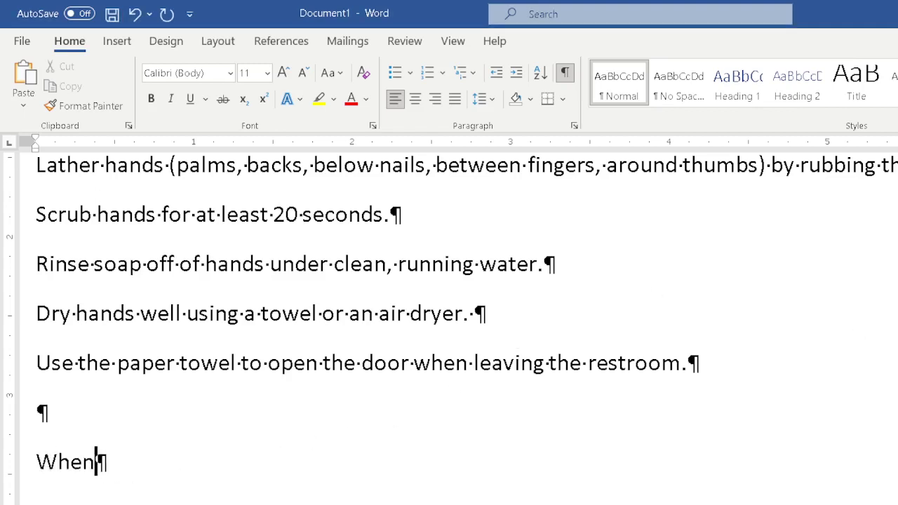
{"action": "type", "text": "?"}
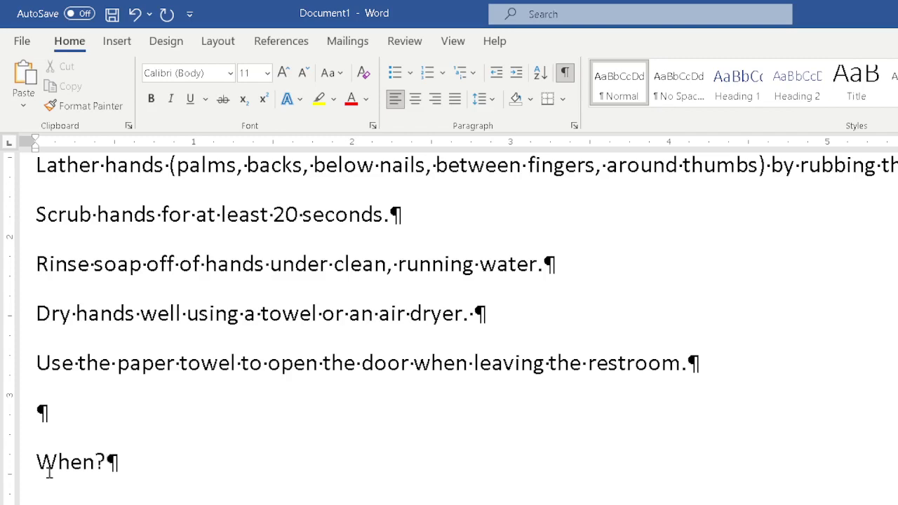
{"action": "key", "text": "Return"}
{"action": "scroll", "coordinate": [40, 271], "scroll_direction": "down", "scroll_amount": 3}
{"action": "scroll", "coordinate": [311, 315], "scroll_direction": "up", "scroll_amount": 3}
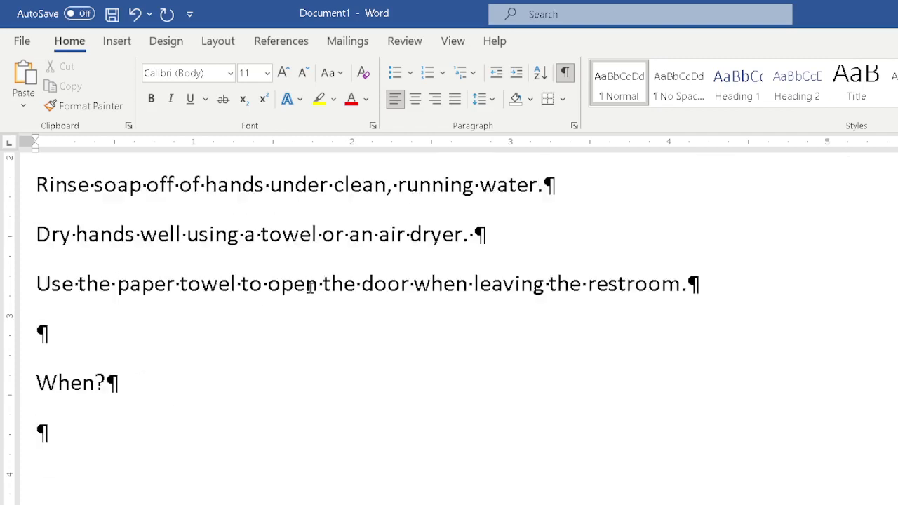
{"action": "left_click", "coordinate": [564, 73]}
List 'After eating, coughing, sneezing, or using a tissue' and 'Before, during, and after preparing food' under When?
{"action": "type", "text": "Wh"}
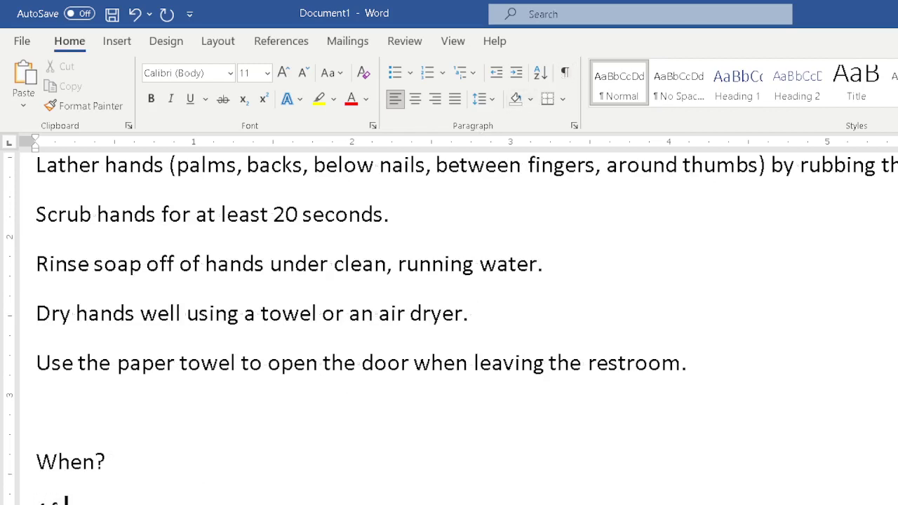
{"action": "type", "text": "r using the bathroomathroom, sneezing, coughing, or bl"}
{"action": "scroll", "coordinate": [449, 323], "scroll_direction": "down", "scroll_amount": 2}
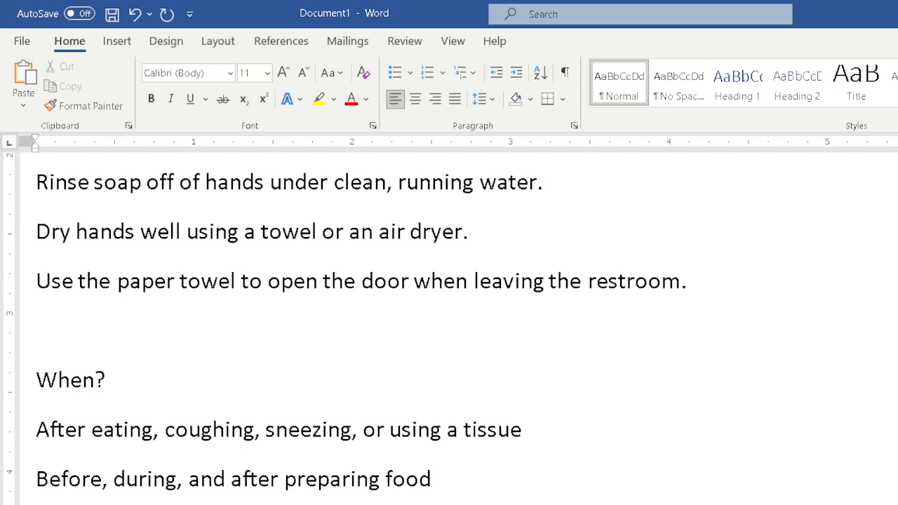
Type 'After handling dirty equipment or garbage' on the last list line, fixing typos
{"action": "scroll", "coordinate": [449, 316], "scroll_direction": "down", "scroll_amount": 4}
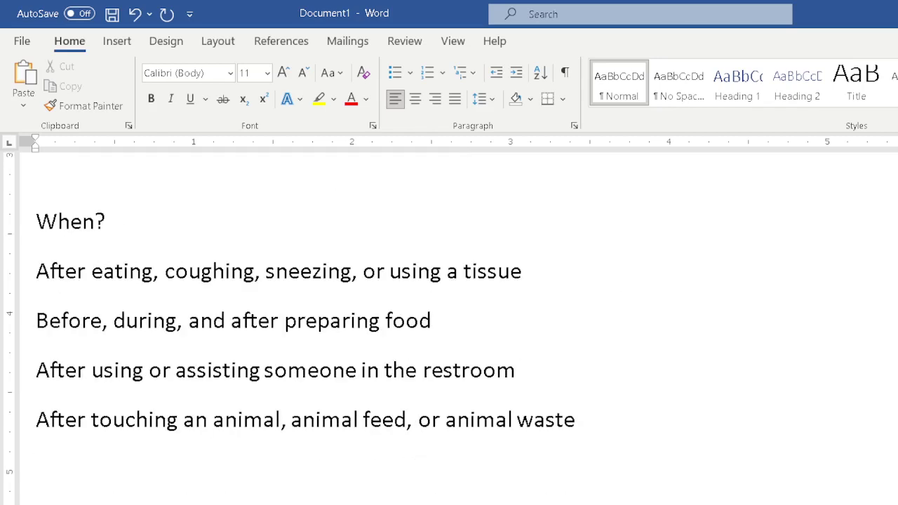
{"action": "type", "text": "Afte"}
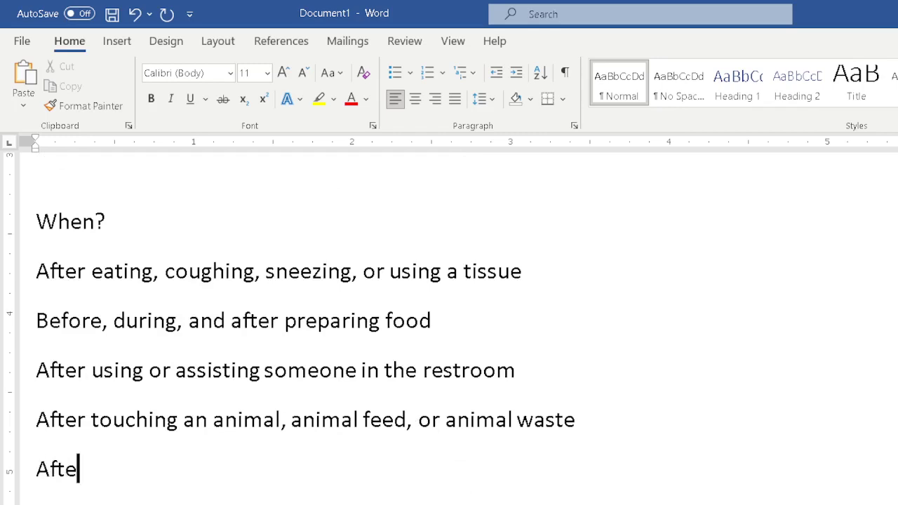
{"action": "type", "text": "r ha"}
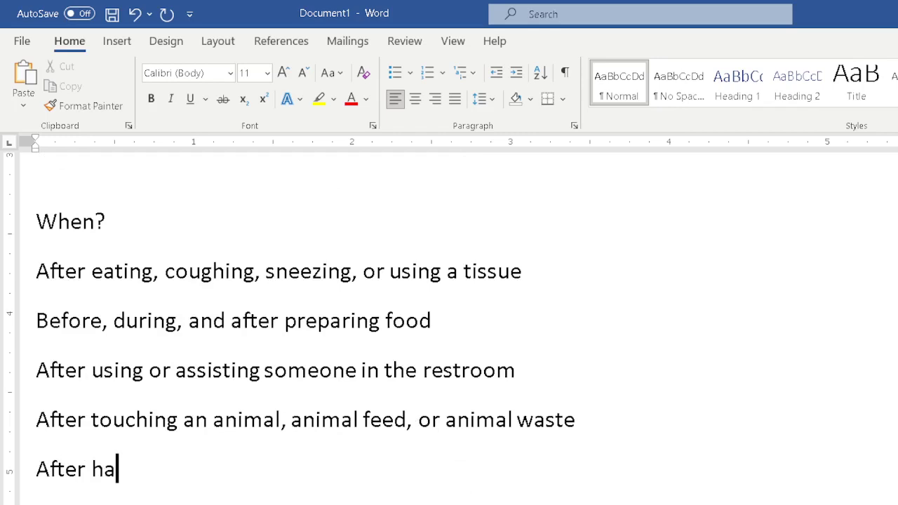
{"action": "type", "text": "ndling"}
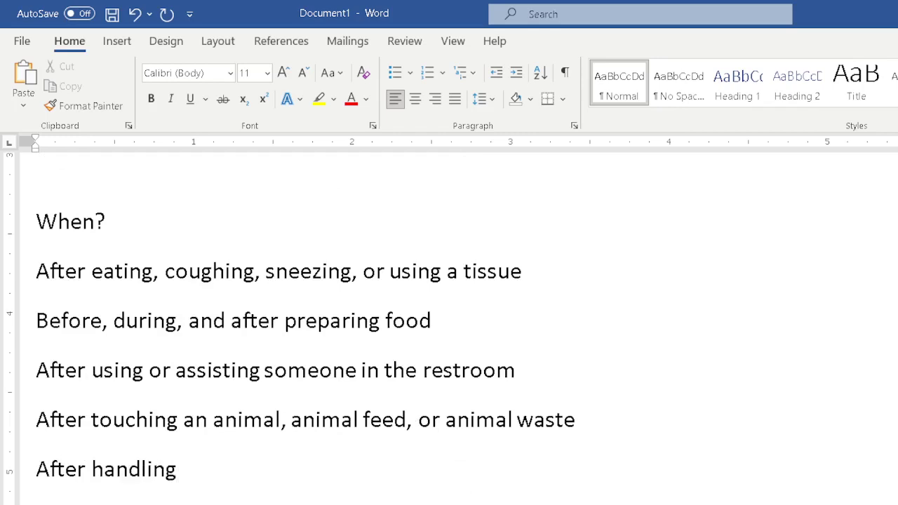
{"action": "type", "text": " di"}
{"action": "type", "text": "rtly"}
{"action": "key", "text": "BackSpace"}
{"action": "key", "text": "BackSpace"}
{"action": "type", "text": "y e"}
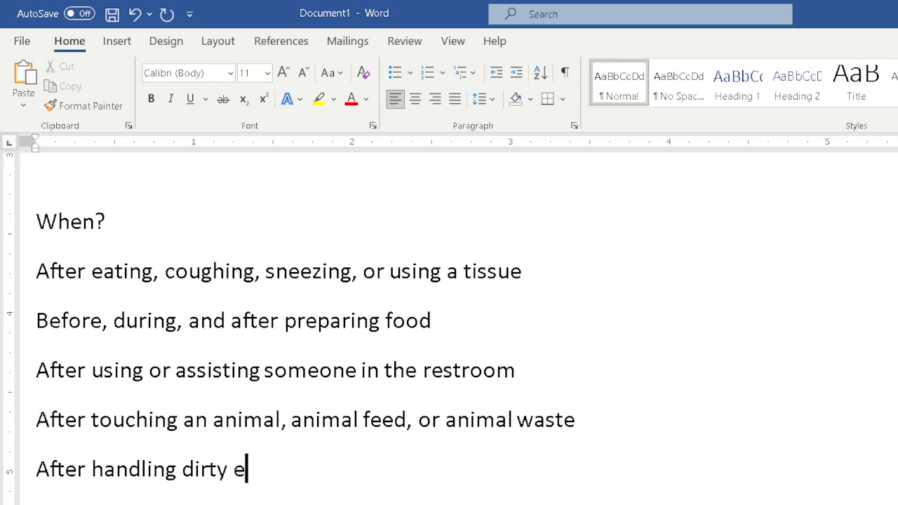
{"action": "type", "text": "quipment gar"}
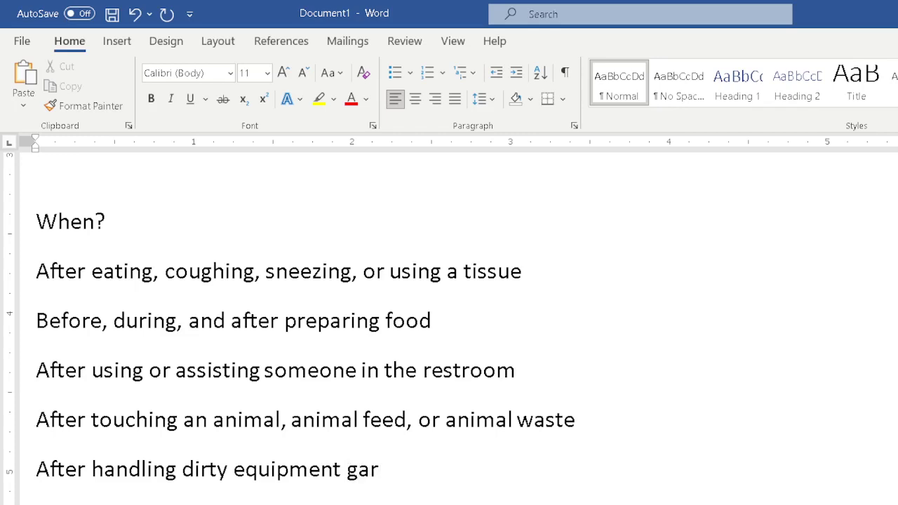
{"action": "key", "text": "BackSpace"}
{"action": "key", "text": "BackSpace"}
{"action": "key", "text": "BackSpace"}
{"action": "type", "text": "or garbage"}
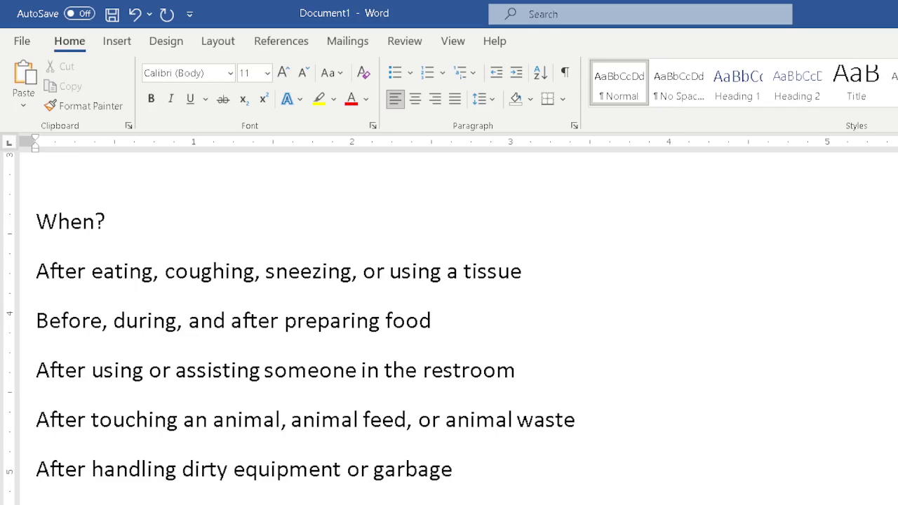
{"action": "type", "text": "."}
{"action": "key", "text": "BackSpace"}
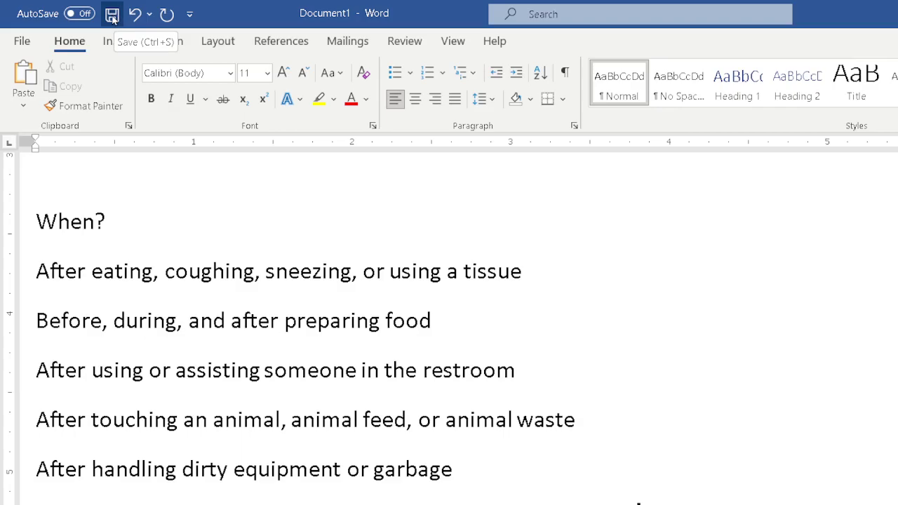
Save the document via Browse, opening Save As with the name 'Wash Your Hands.docx'
{"action": "left_click", "coordinate": [112, 17]}
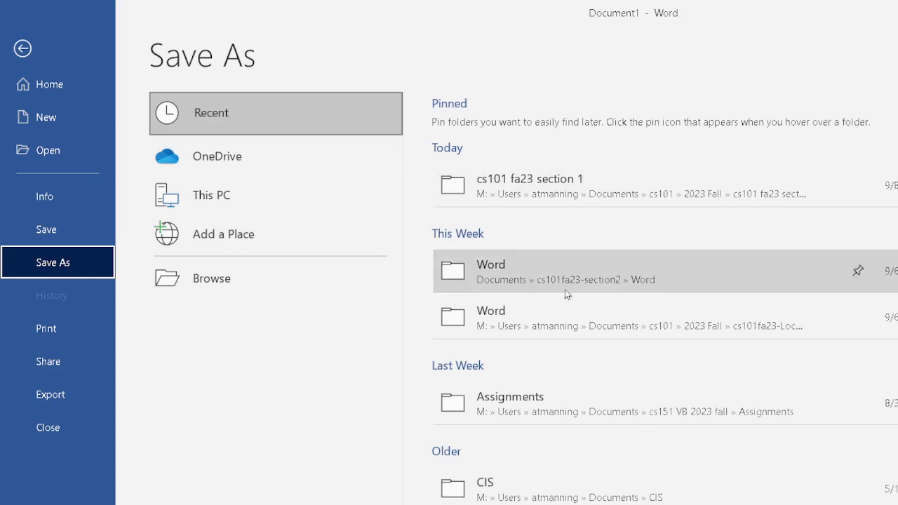
{"action": "left_click", "coordinate": [184, 287]}
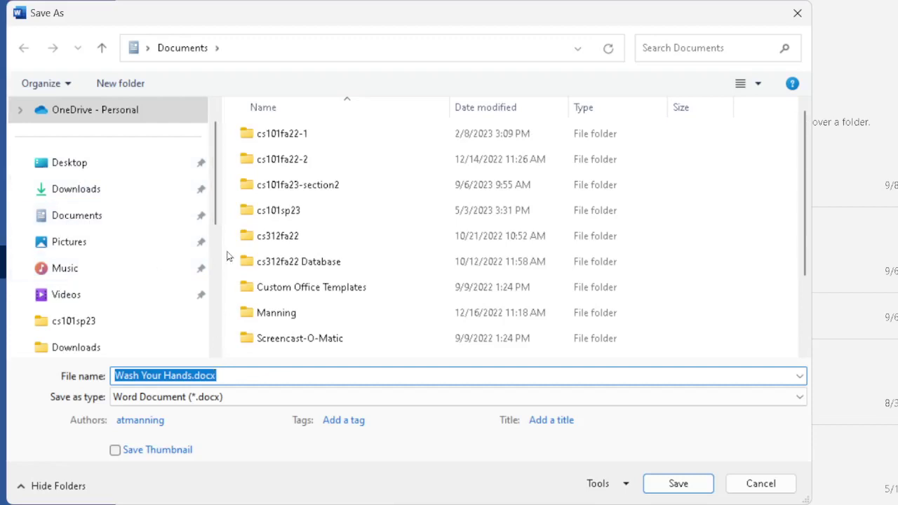
On the M: drive, go through Users and the personal folder into Documents
{"action": "scroll", "coordinate": [216, 202], "scroll_direction": "down", "scroll_amount": 1}
{"action": "scroll", "coordinate": [216, 201], "scroll_direction": "down", "scroll_amount": 5}
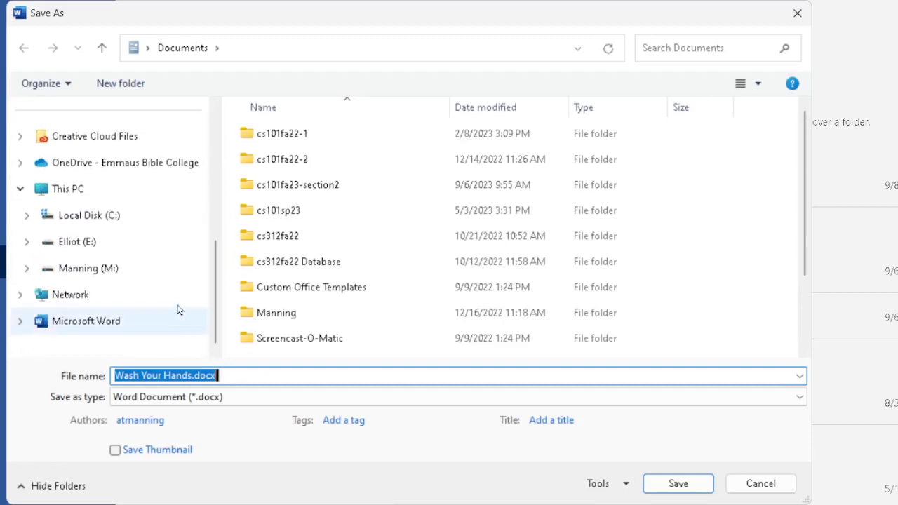
{"action": "left_click", "coordinate": [97, 270]}
{"action": "double_click", "coordinate": [255, 186]}
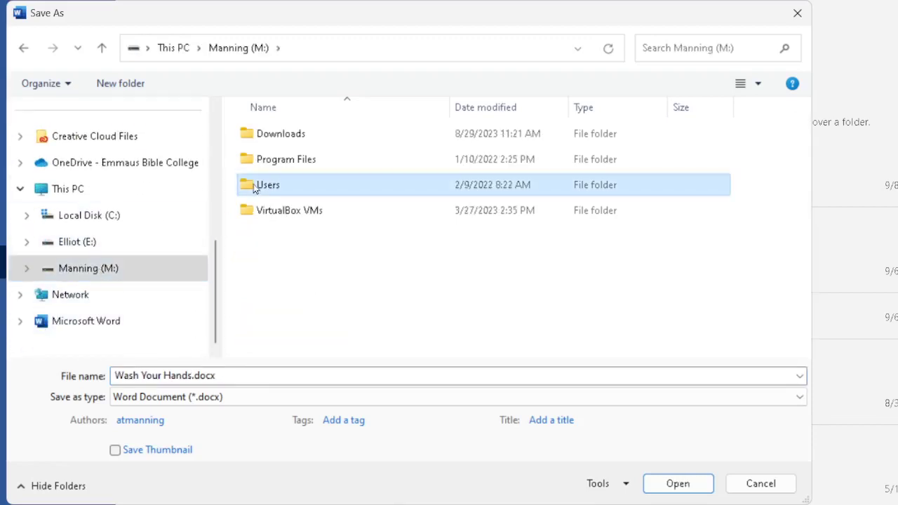
{"action": "left_click", "coordinate": [259, 161]}
{"action": "double_click", "coordinate": [260, 161]}
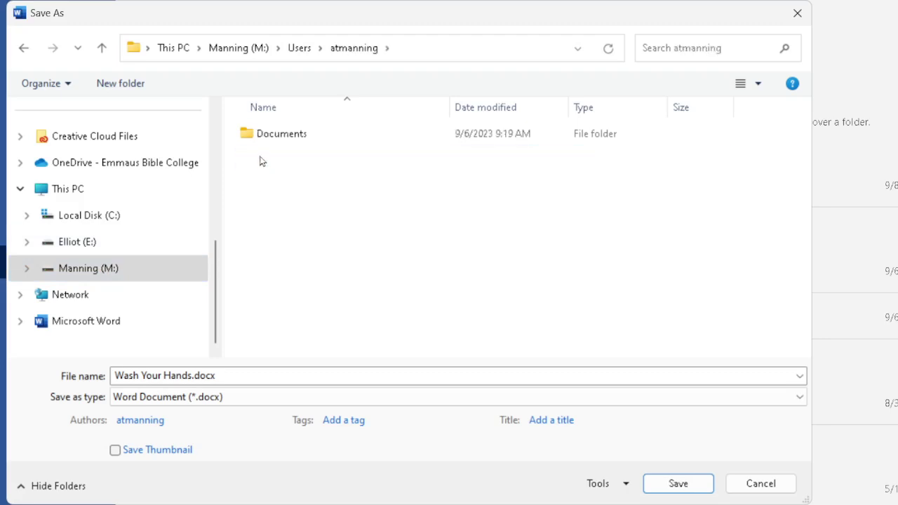
{"action": "left_click", "coordinate": [267, 138]}
{"action": "double_click", "coordinate": [267, 138]}
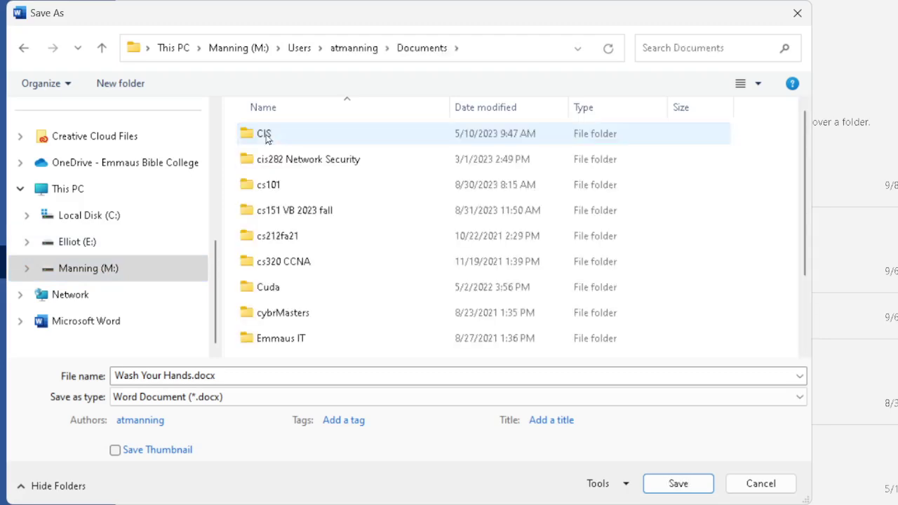
Open cs101 > 2023 Fall > cs101fa23-section2 as the save folder
{"action": "double_click", "coordinate": [276, 187]}
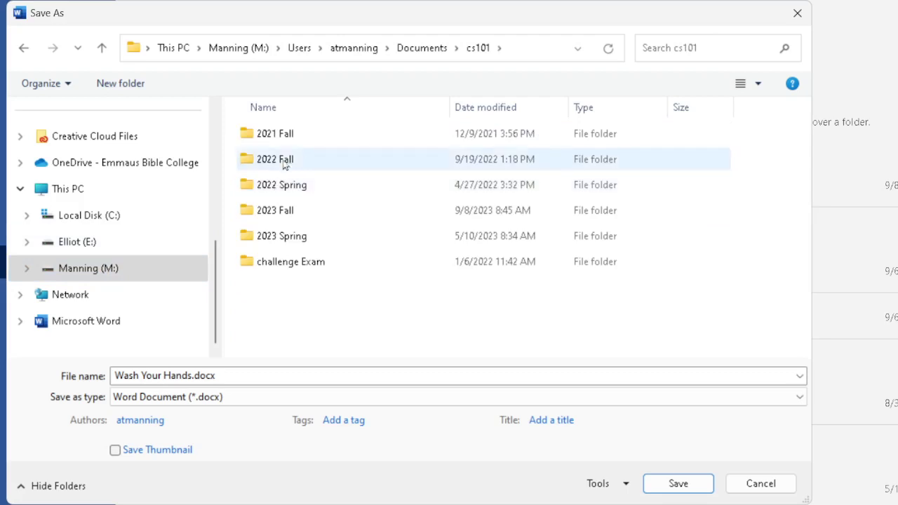
{"action": "left_click", "coordinate": [284, 214]}
{"action": "double_click", "coordinate": [286, 208]}
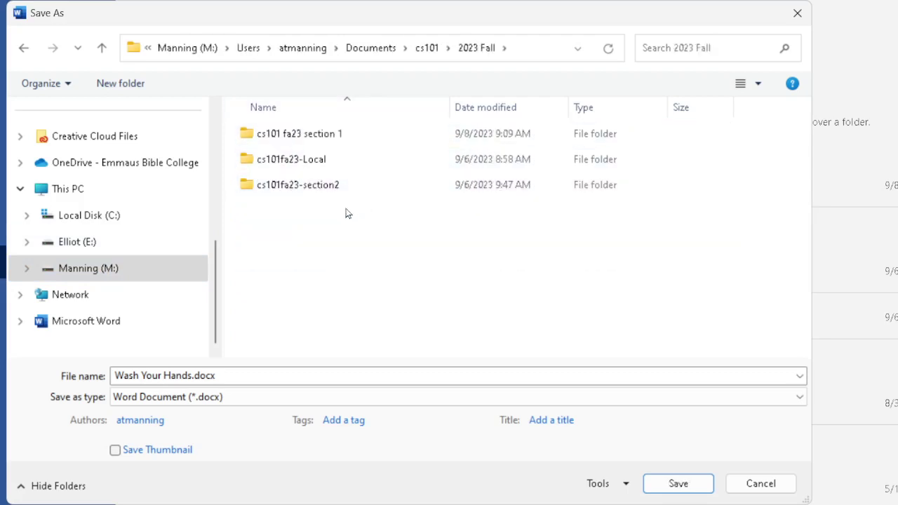
{"action": "left_click", "coordinate": [280, 187]}
{"action": "double_click", "coordinate": [279, 187]}
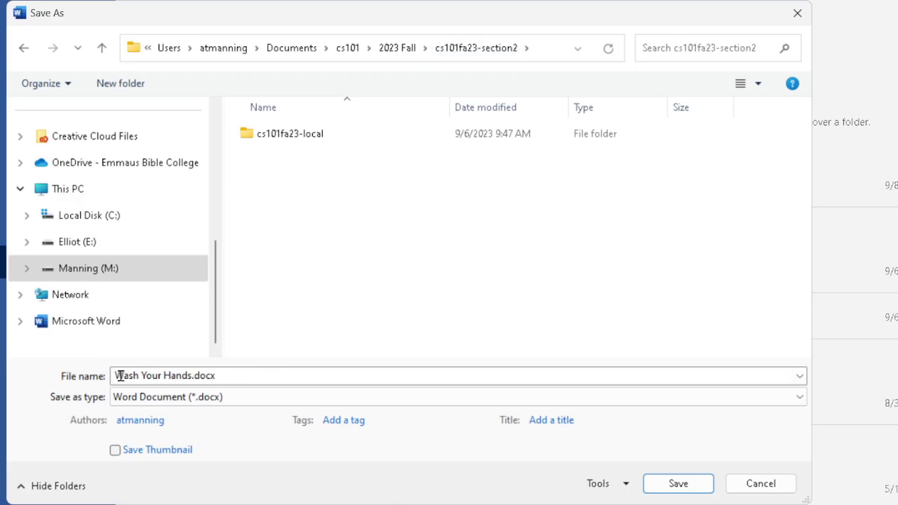
Add 'WD1' and the student's username before 'Wash Your Hands.docx' in the file name
{"action": "left_click_drag", "start_coordinate": [120, 375], "coordinate": [216, 376]}
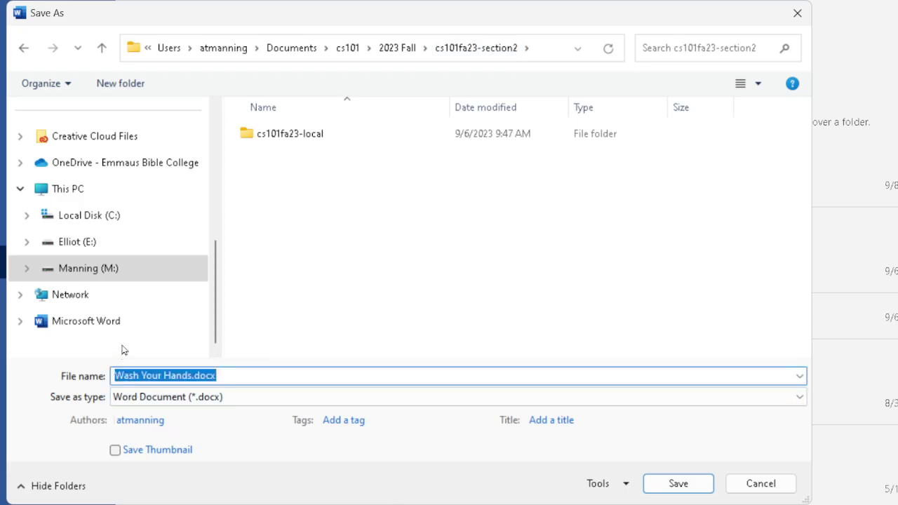
{"action": "key", "text": "Home"}
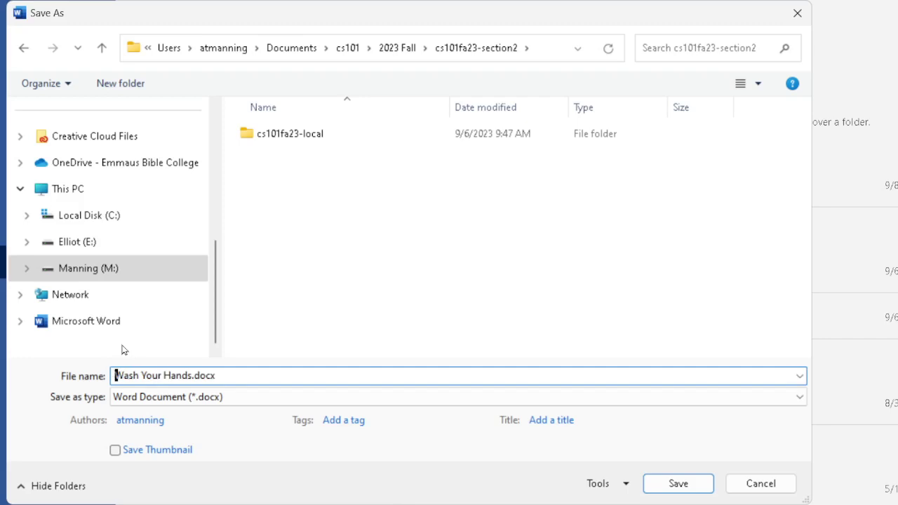
{"action": "type", "text": "WD1"}
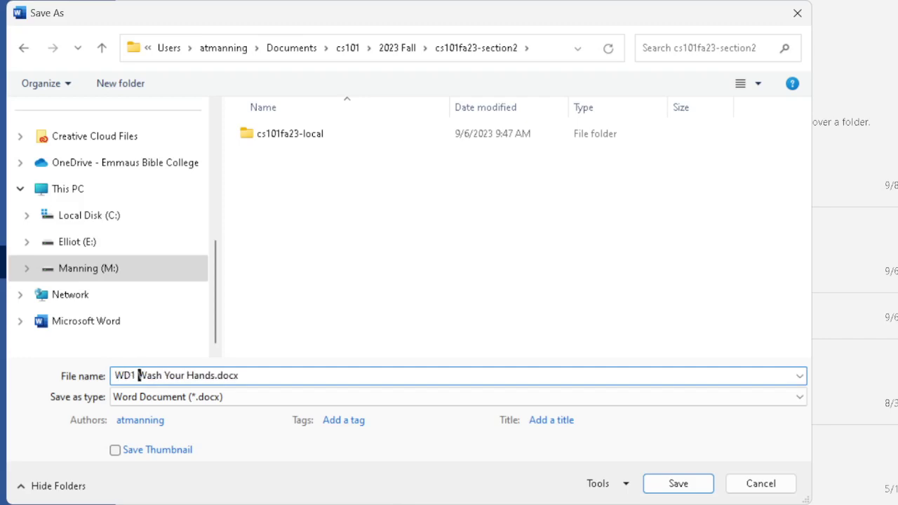
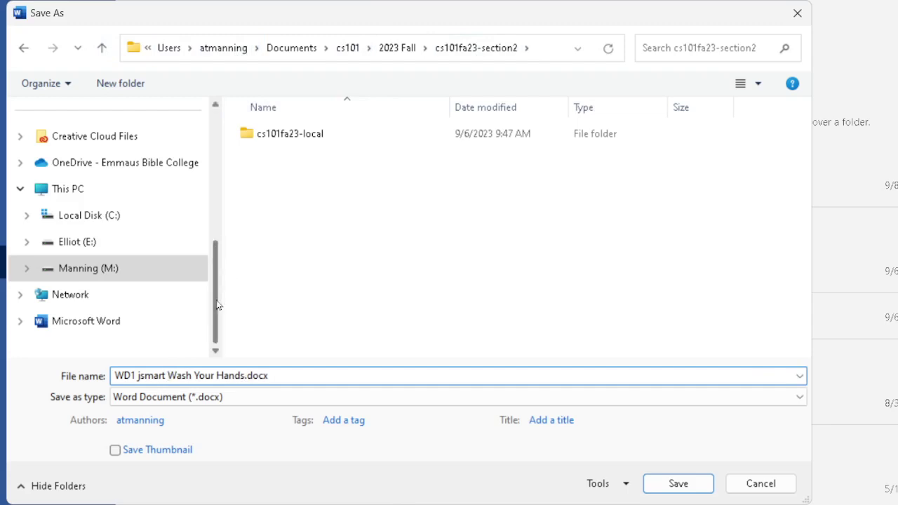
{"action": "scroll", "coordinate": [217, 305], "scroll_direction": "up", "scroll_amount": 6}
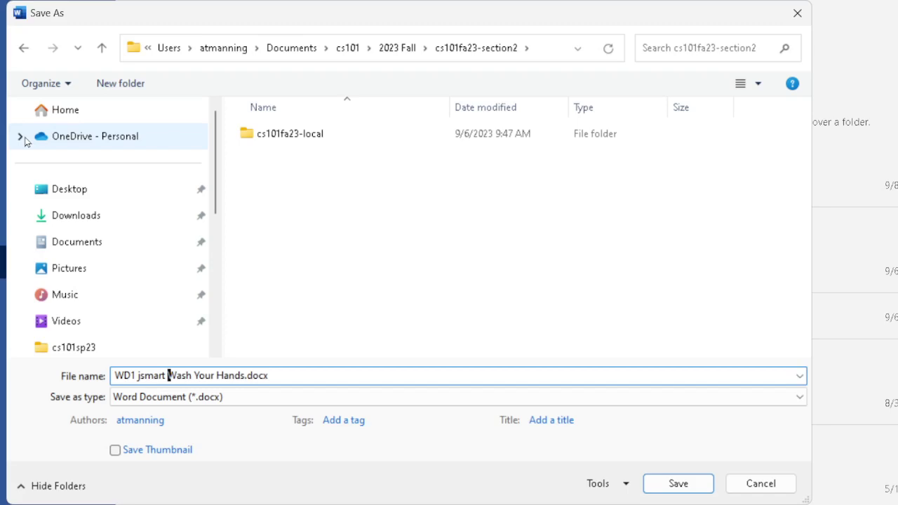
{"action": "left_click_drag", "start_coordinate": [220, 181], "coordinate": [191, 315]}
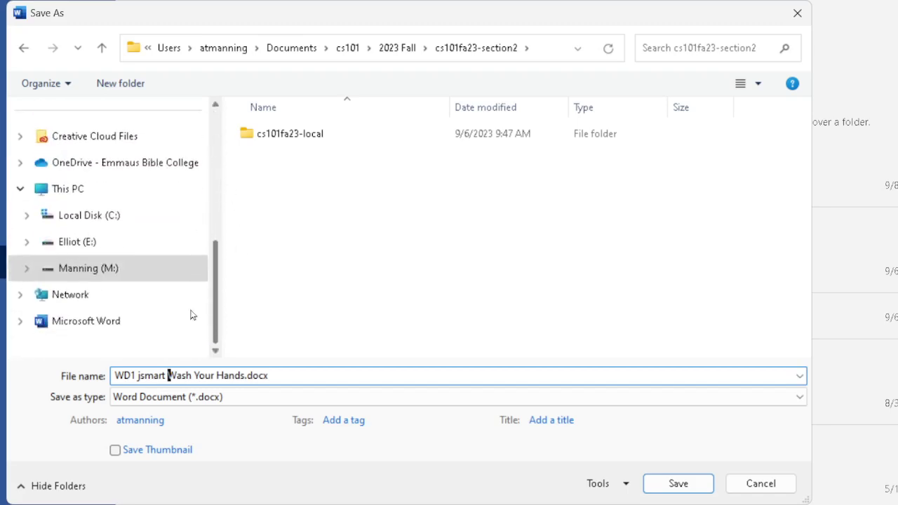
{"action": "scroll", "coordinate": [201, 211], "scroll_direction": "up", "scroll_amount": 5}
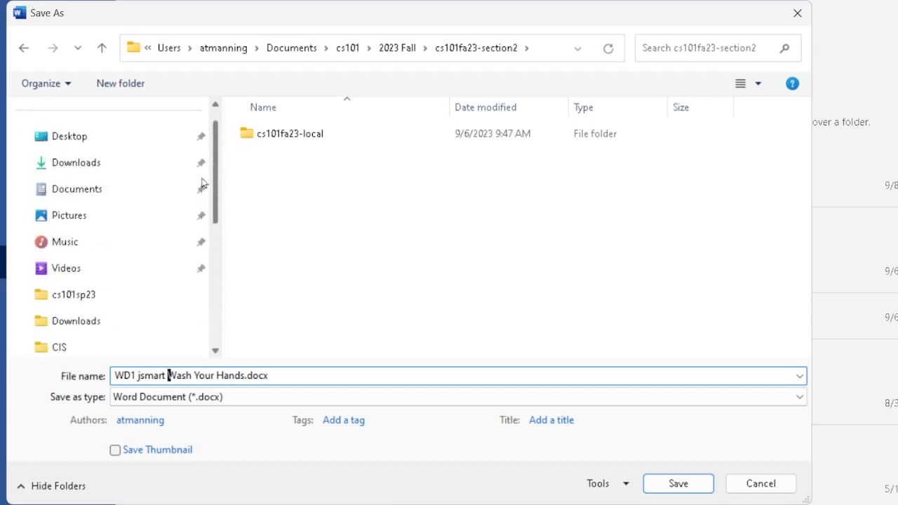
{"action": "scroll", "coordinate": [203, 172], "scroll_direction": "up", "scroll_amount": 2}
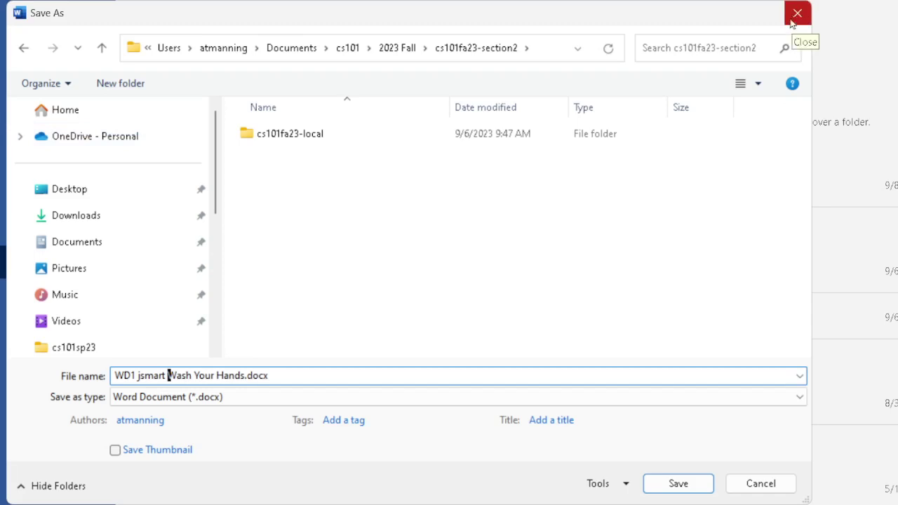
Save the document to this PC under the new WD1 name, then save it once more
{"action": "left_click", "coordinate": [669, 489]}
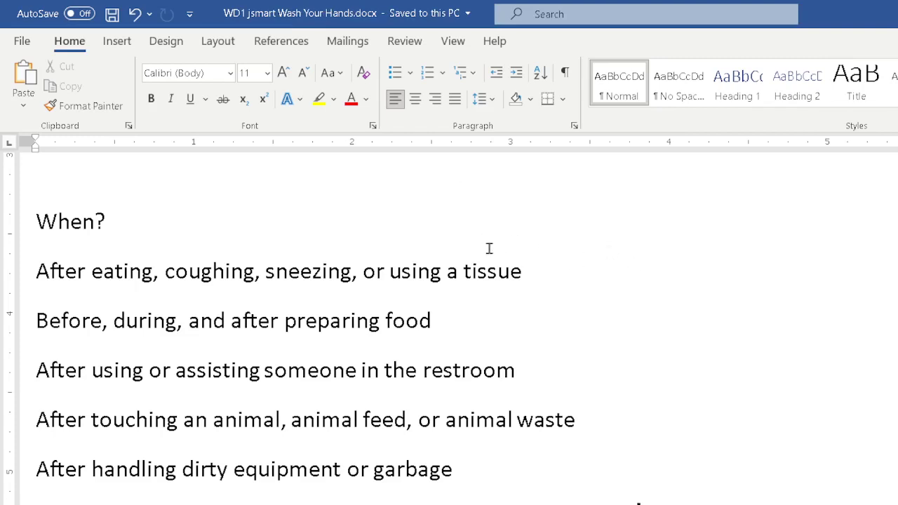
{"action": "left_click", "coordinate": [111, 18]}
{"action": "scroll", "coordinate": [706, 400], "scroll_direction": "up", "scroll_amount": 10}
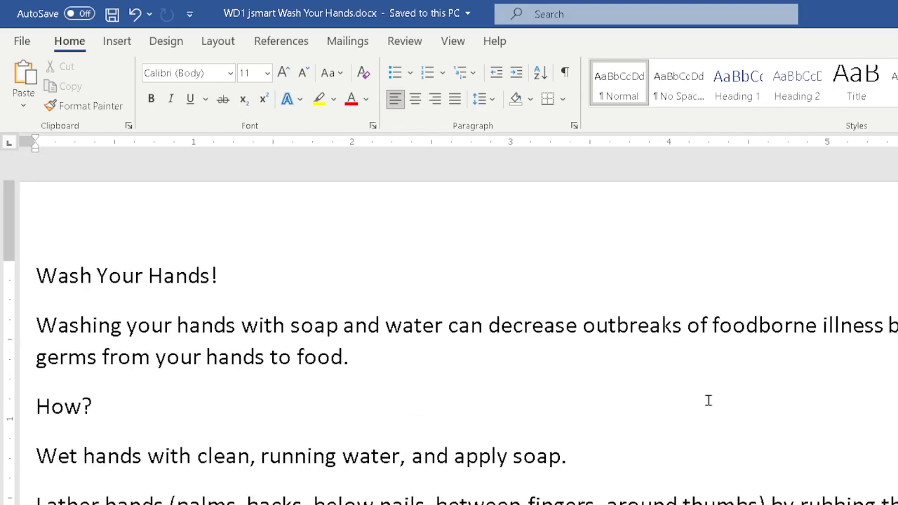
{"action": "scroll", "coordinate": [755, 430], "scroll_direction": "down", "scroll_amount": 10}
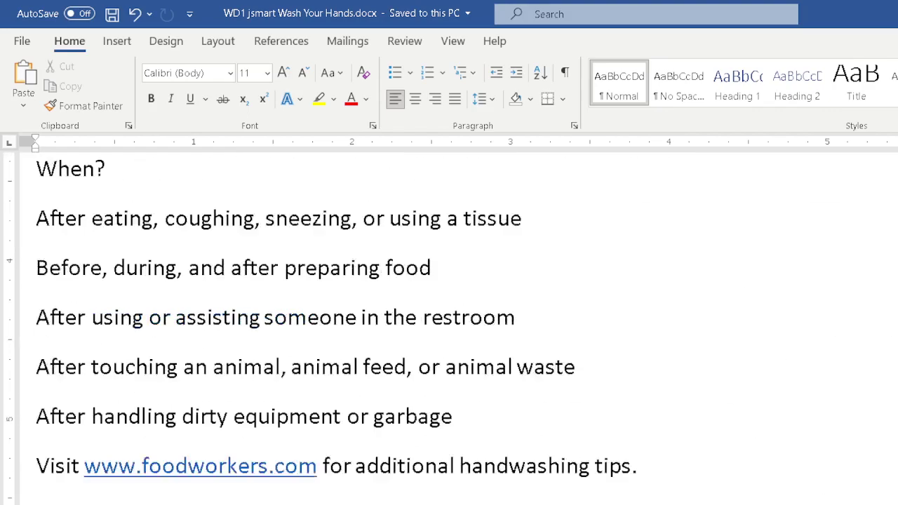
{"action": "scroll", "coordinate": [707, 415], "scroll_direction": "up", "scroll_amount": 5}
{"action": "scroll", "coordinate": [707, 415], "scroll_direction": "up", "scroll_amount": 5}
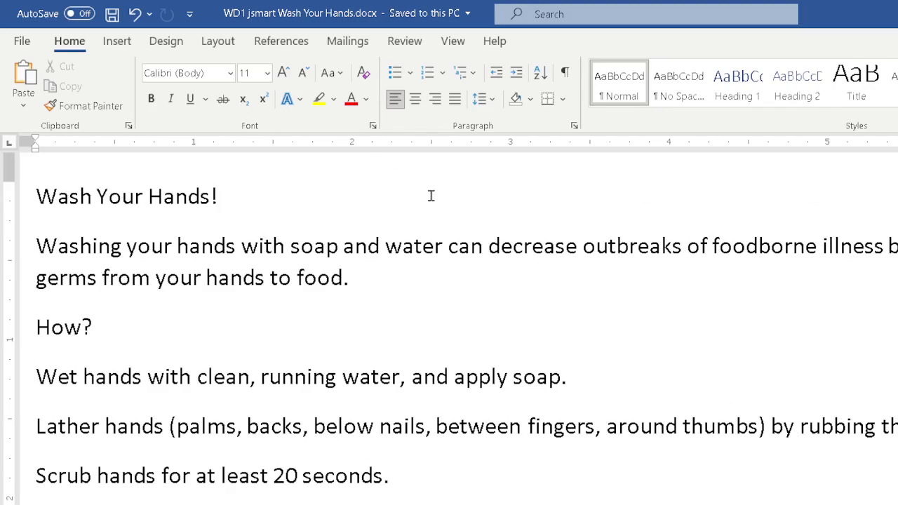
Browse the Insert, Design, Layout, References, View and Review tabs, ending back on Home
{"action": "left_click", "coordinate": [114, 42]}
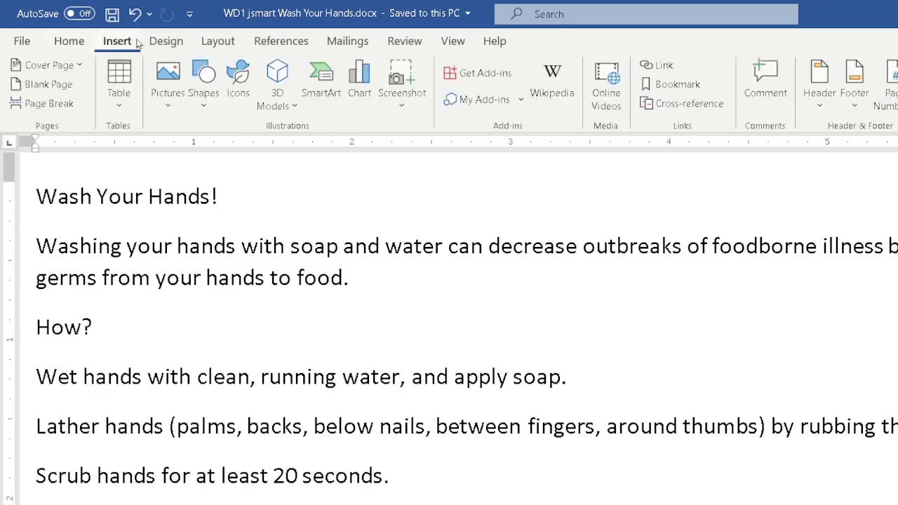
{"action": "left_click", "coordinate": [160, 44]}
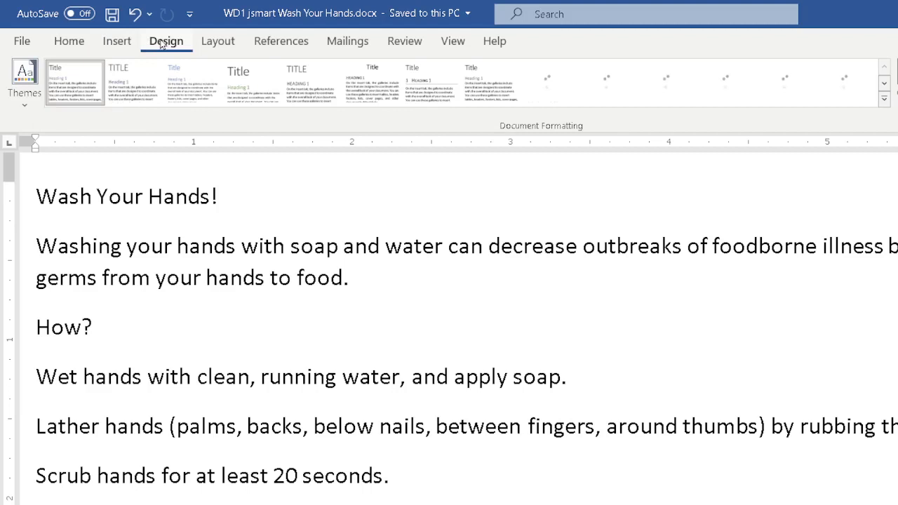
{"action": "left_click", "coordinate": [213, 44]}
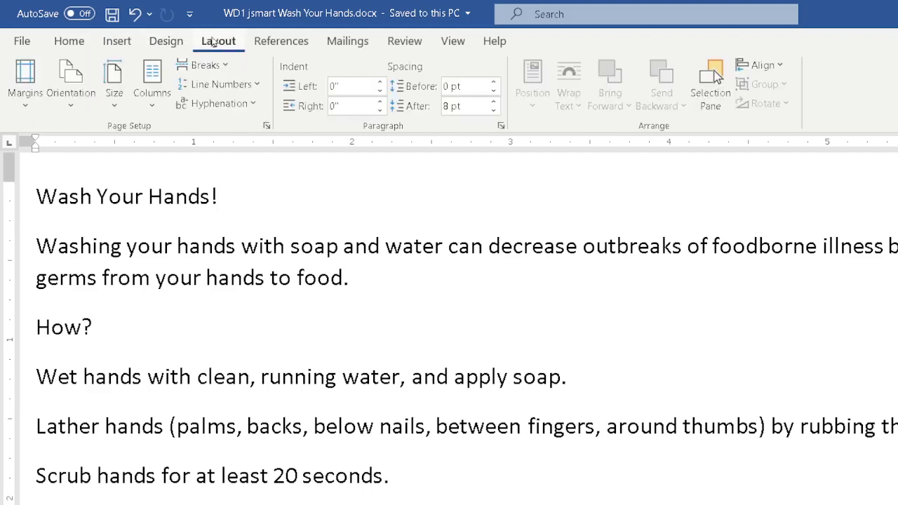
{"action": "left_click", "coordinate": [271, 43]}
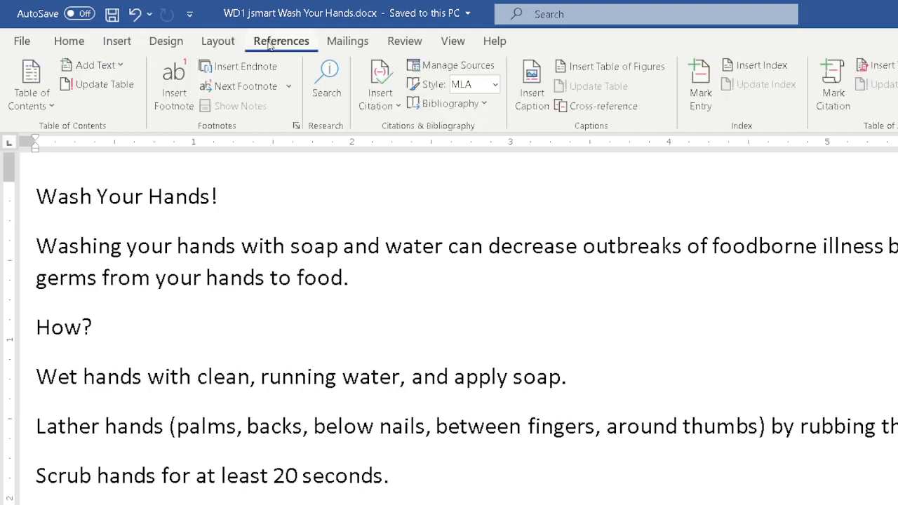
{"action": "left_click", "coordinate": [166, 43]}
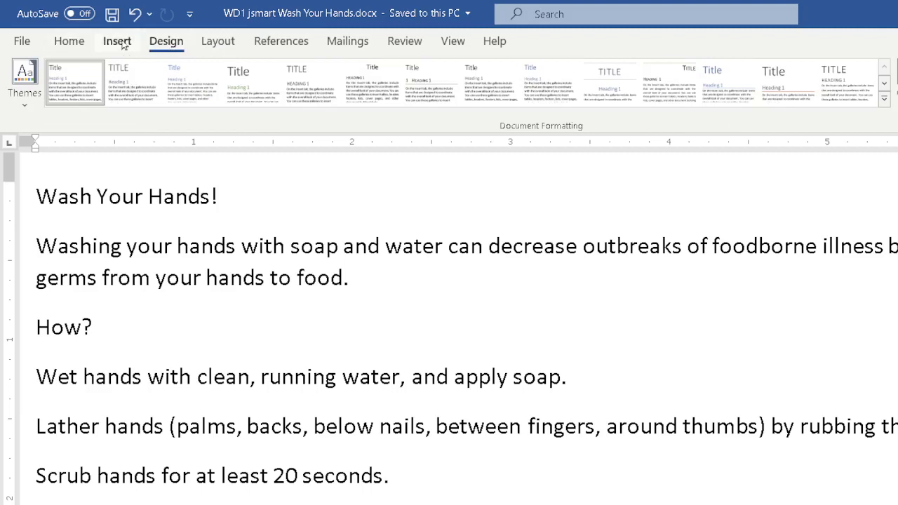
{"action": "left_click", "coordinate": [452, 43]}
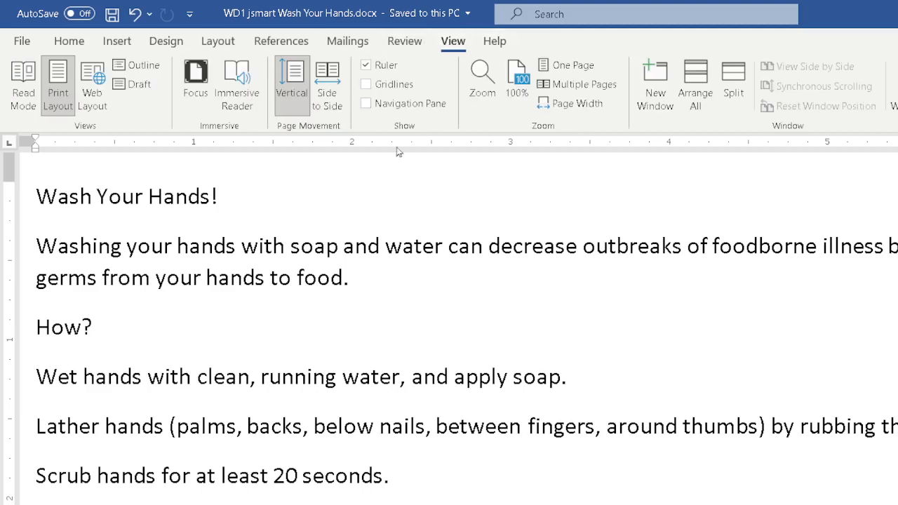
{"action": "left_click", "coordinate": [406, 43]}
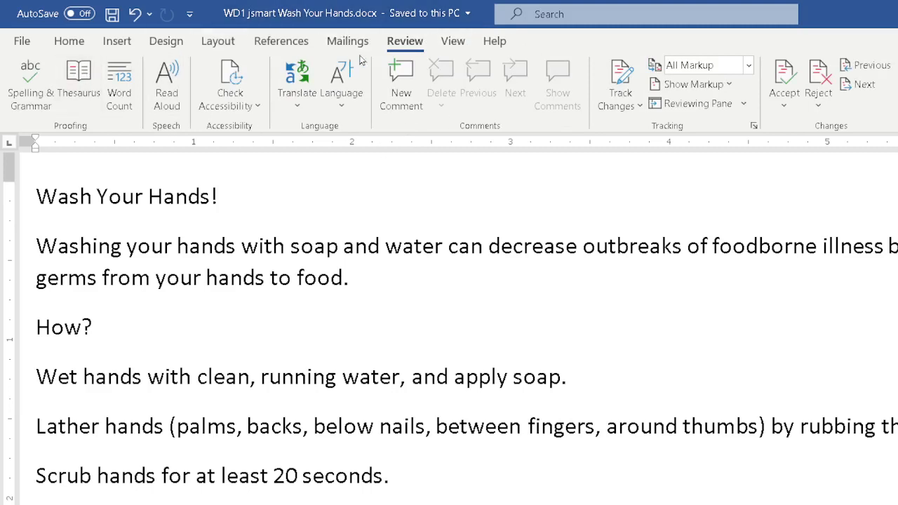
{"action": "left_click", "coordinate": [292, 42]}
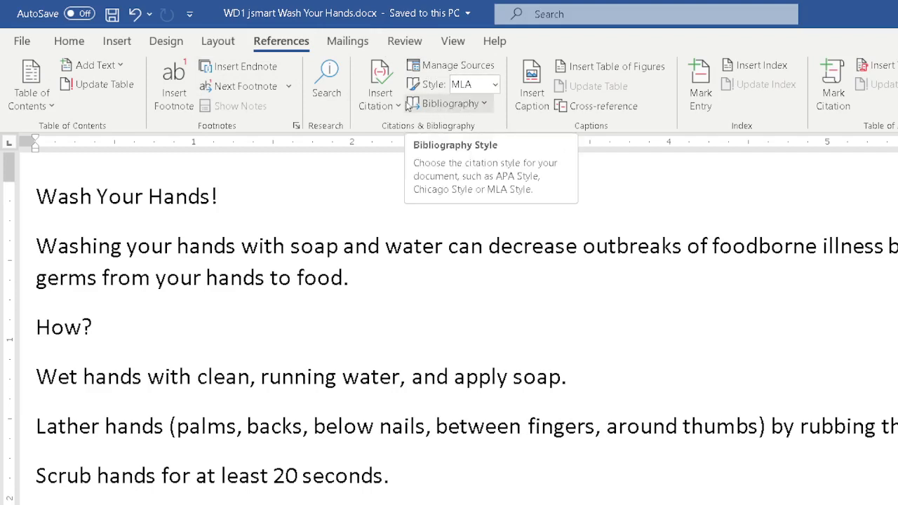
{"action": "left_click", "coordinate": [218, 42]}
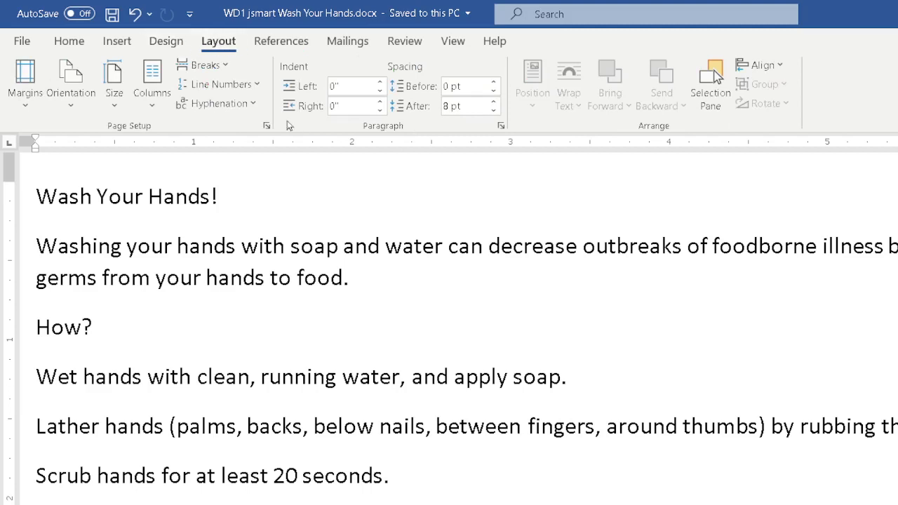
{"action": "left_click", "coordinate": [70, 42]}
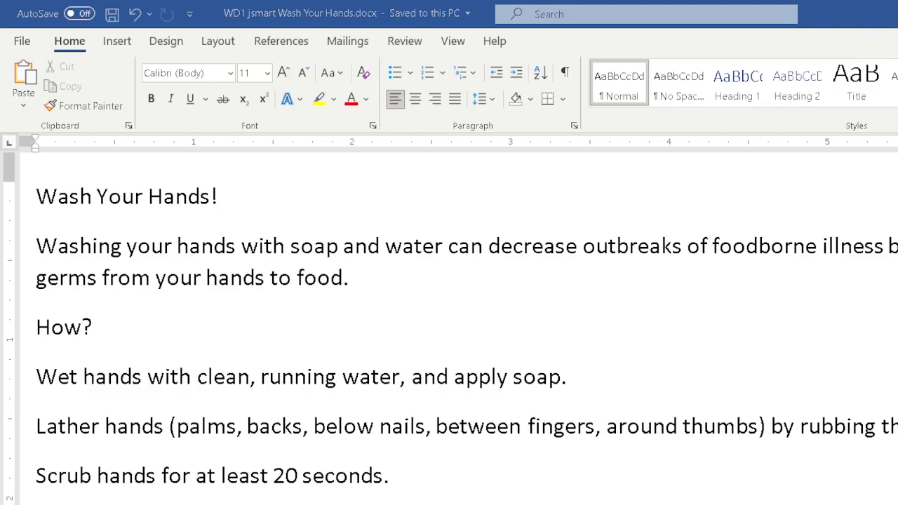
Zoom the view in and out on the How? handwashing steps
{"action": "scroll", "coordinate": [518, 273], "scroll_direction": "down", "scroll_amount": 3}
{"action": "scroll", "coordinate": [518, 274], "scroll_direction": "up", "scroll_amount": 2, "text": "ctrl"}
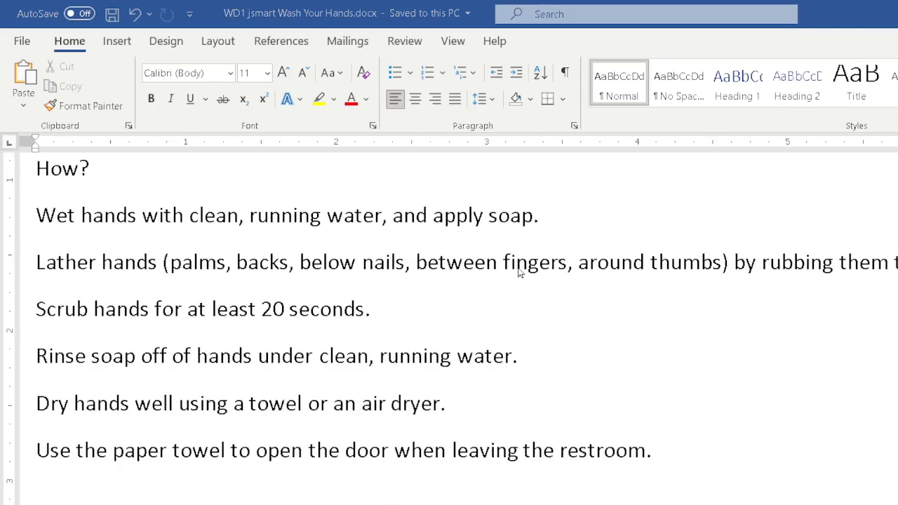
{"action": "scroll", "coordinate": [518, 274], "scroll_direction": "down", "scroll_amount": 2, "text": "ctrl"}
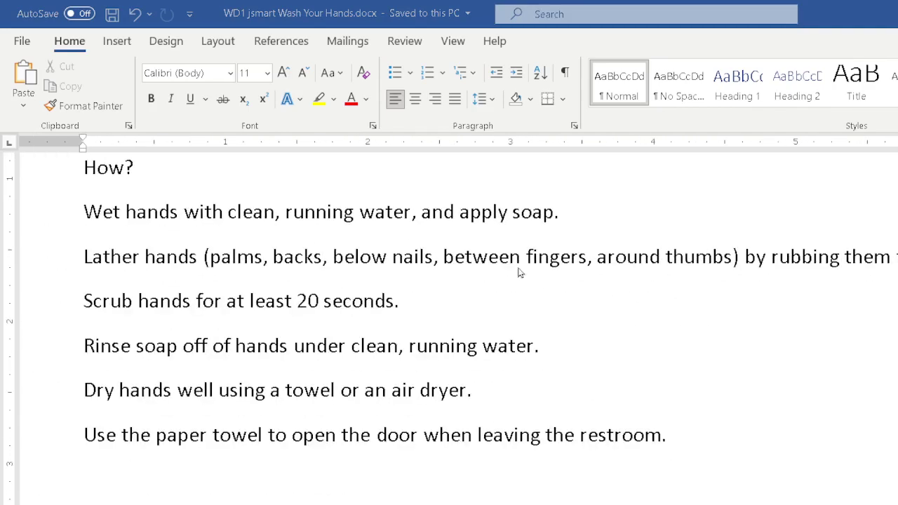
{"action": "scroll", "coordinate": [518, 274], "scroll_direction": "up", "scroll_amount": 1, "text": "ctrl"}
{"action": "scroll", "coordinate": [520, 273], "scroll_direction": "down", "scroll_amount": 2, "text": "ctrl"}
{"action": "scroll", "coordinate": [520, 272], "scroll_direction": "up", "scroll_amount": 3, "text": "ctrl"}
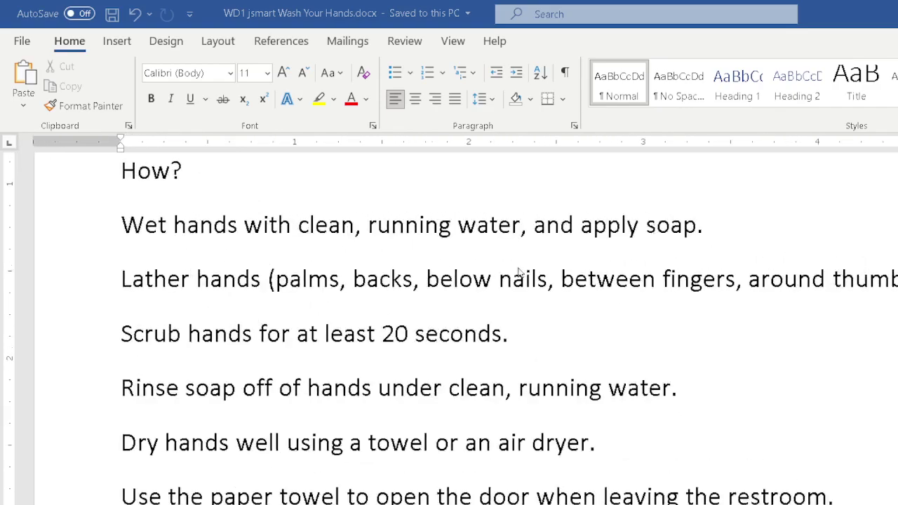
{"action": "scroll", "coordinate": [520, 272], "scroll_direction": "down", "scroll_amount": 3, "text": "ctrl"}
{"action": "scroll", "coordinate": [520, 272], "scroll_direction": "up", "scroll_amount": 3, "text": "ctrl"}
{"action": "scroll", "coordinate": [520, 272], "scroll_direction": "down", "scroll_amount": 2, "text": "ctrl"}
{"action": "scroll", "coordinate": [520, 272], "scroll_direction": "down", "scroll_amount": 1, "text": "ctrl"}
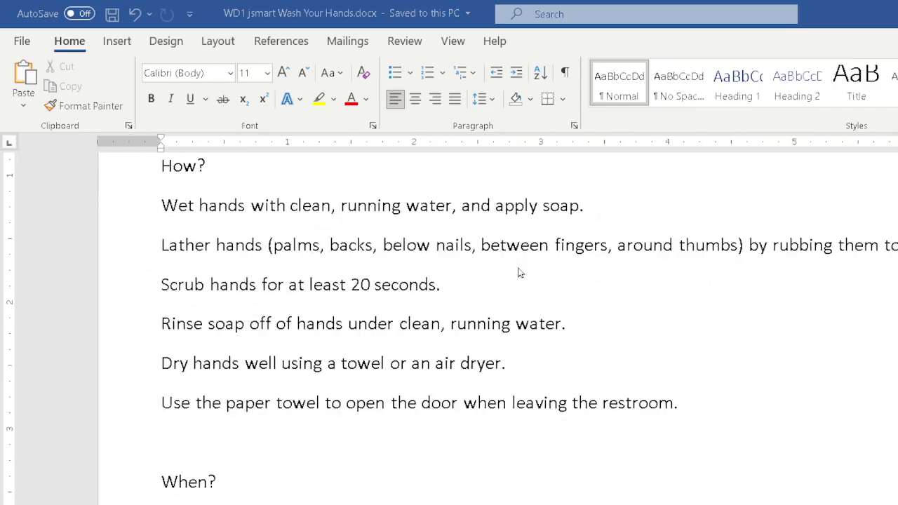
{"action": "scroll", "coordinate": [520, 272], "scroll_direction": "up", "scroll_amount": 1, "text": "ctrl"}
{"action": "scroll", "coordinate": [520, 272], "scroll_direction": "up", "scroll_amount": 3, "text": "ctrl"}
{"action": "scroll", "coordinate": [520, 272], "scroll_direction": "down", "scroll_amount": 1, "text": "ctrl"}
{"action": "scroll", "coordinate": [520, 272], "scroll_direction": "down", "scroll_amount": 2, "text": "ctrl"}
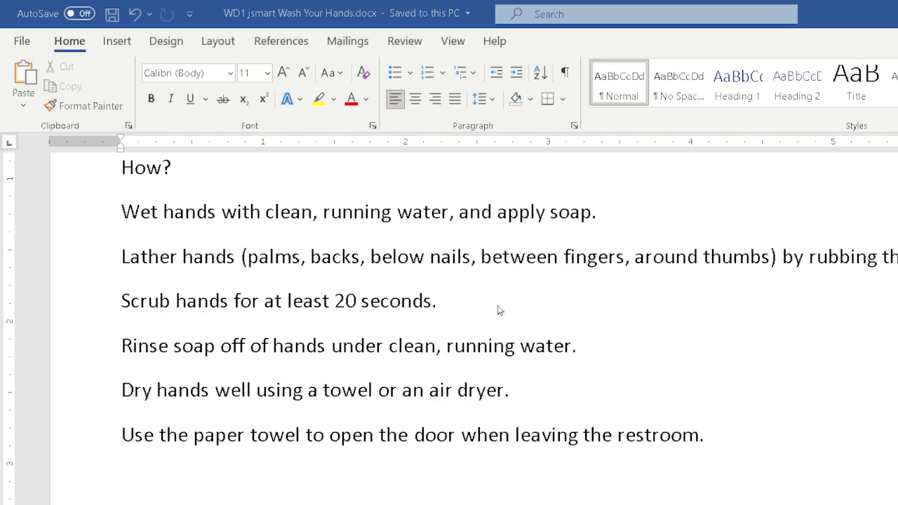
Place the insertion point in the Scrub step and then in the last How? step
{"action": "left_click", "coordinate": [228, 243]}
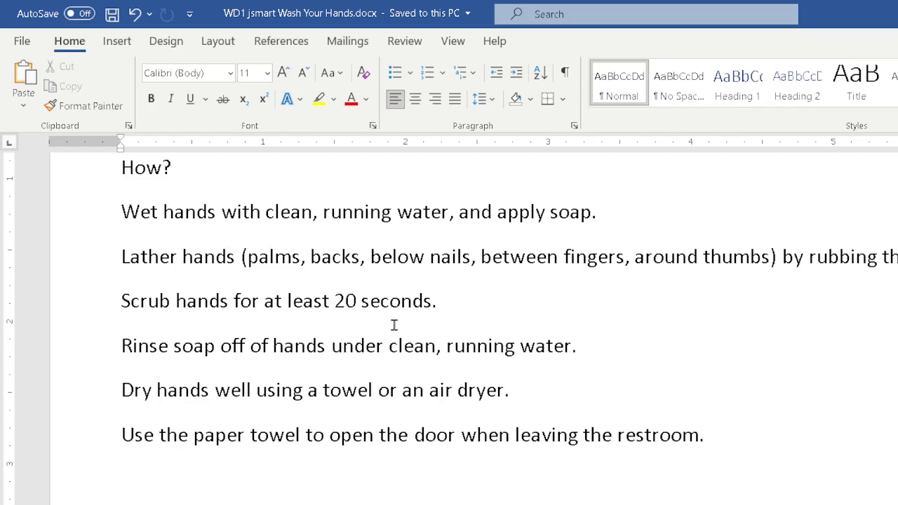
{"action": "left_click", "coordinate": [391, 300]}
{"action": "left_click", "coordinate": [295, 435]}
{"action": "double_click", "coordinate": [423, 212]}
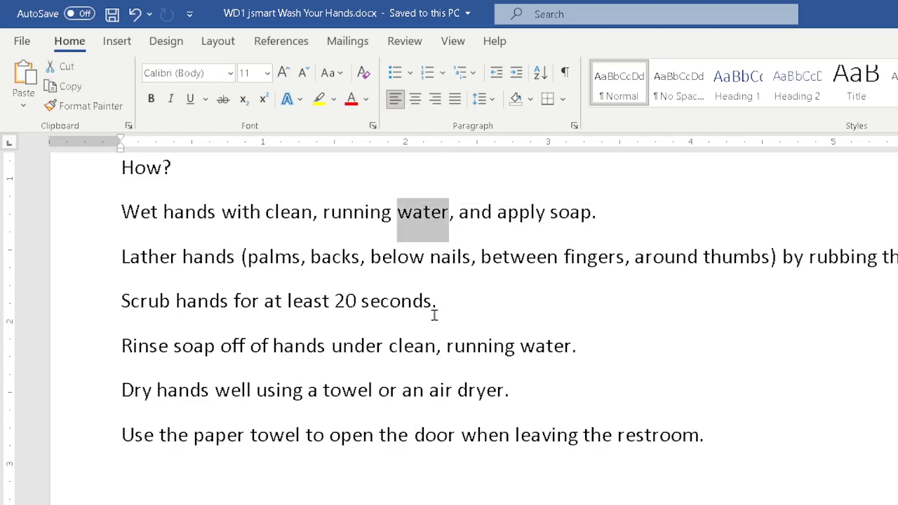
{"action": "double_click", "coordinate": [842, 257]}
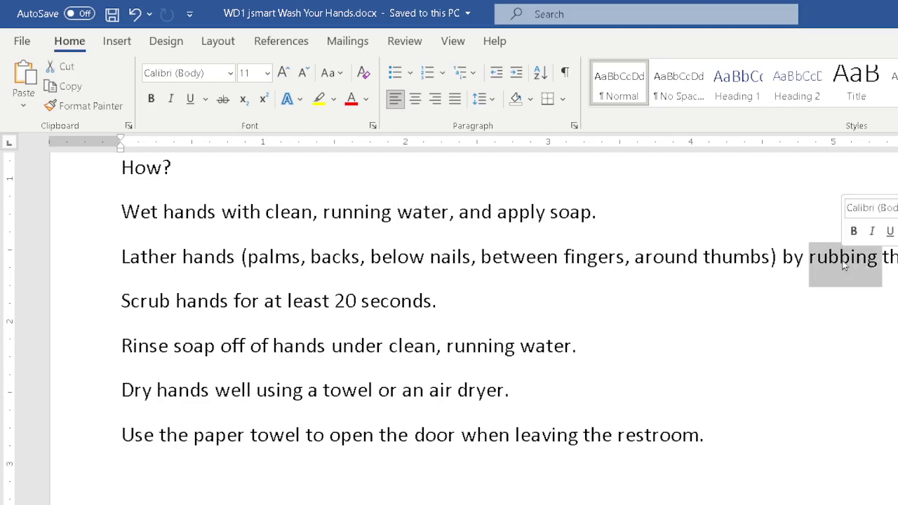
{"action": "double_click", "coordinate": [669, 439]}
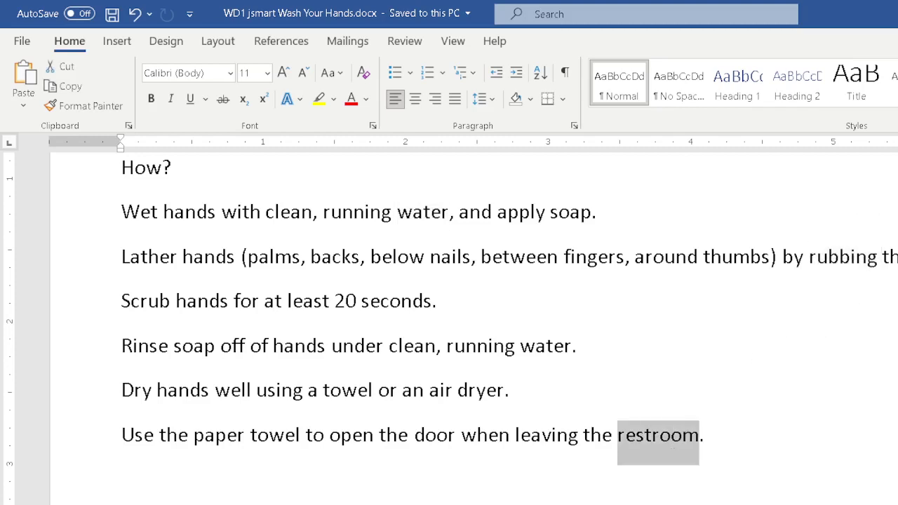
{"action": "key", "text": "Right"}
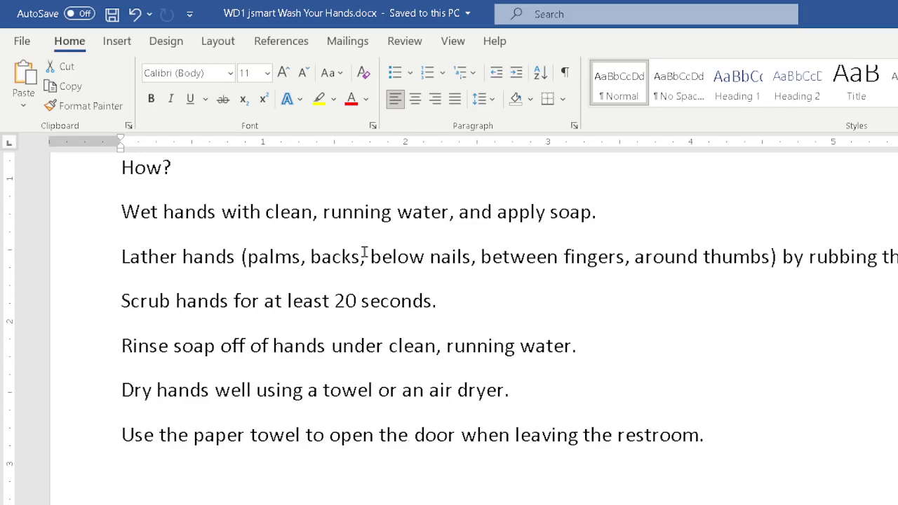
{"action": "double_click", "coordinate": [365, 256]}
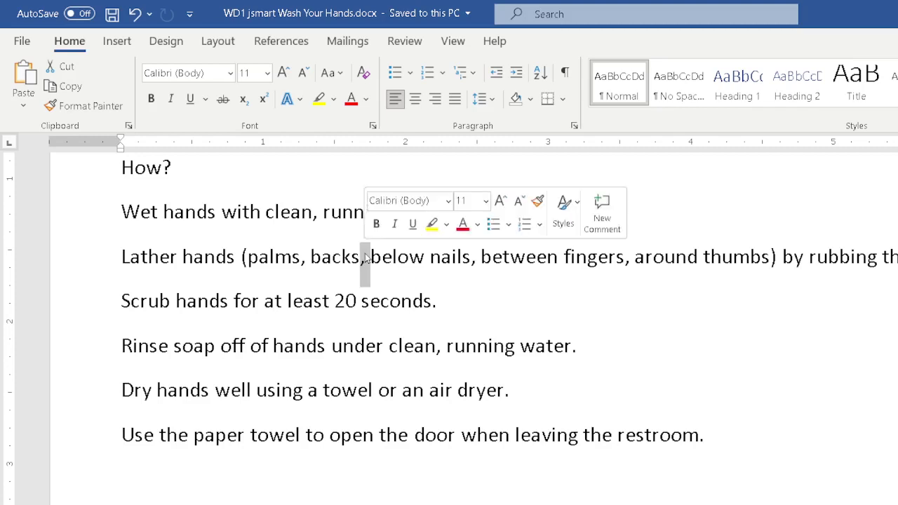
{"action": "triple_click", "coordinate": [669, 270]}
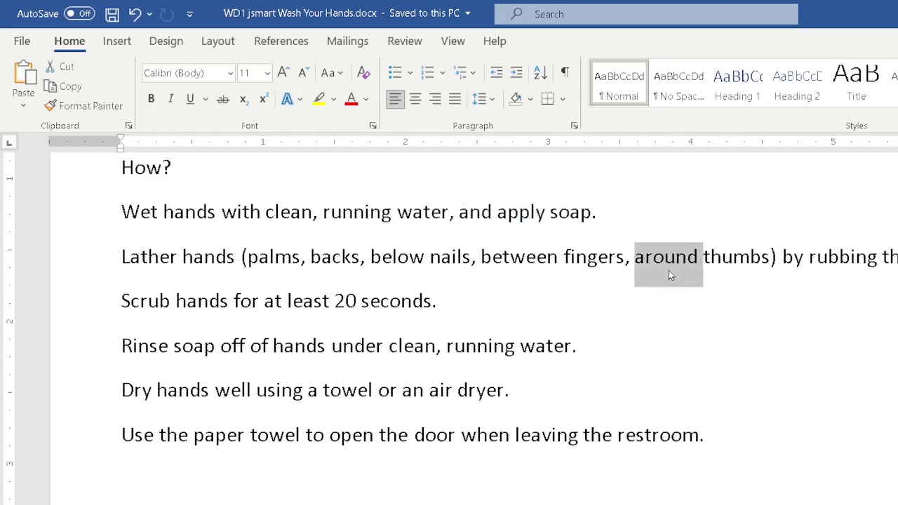
{"action": "left_click", "coordinate": [652, 373]}
{"action": "triple_click", "coordinate": [604, 448]}
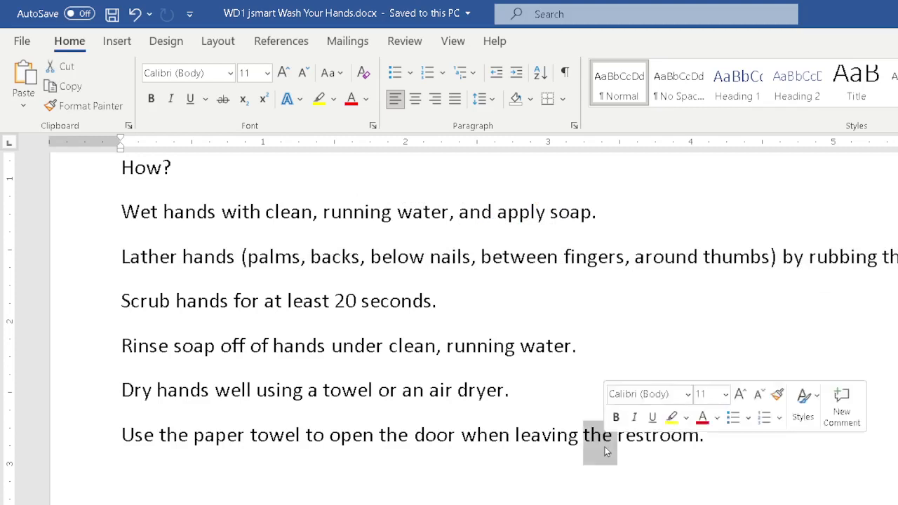
{"action": "triple_click", "coordinate": [463, 347]}
{"action": "left_click", "coordinate": [651, 346]}
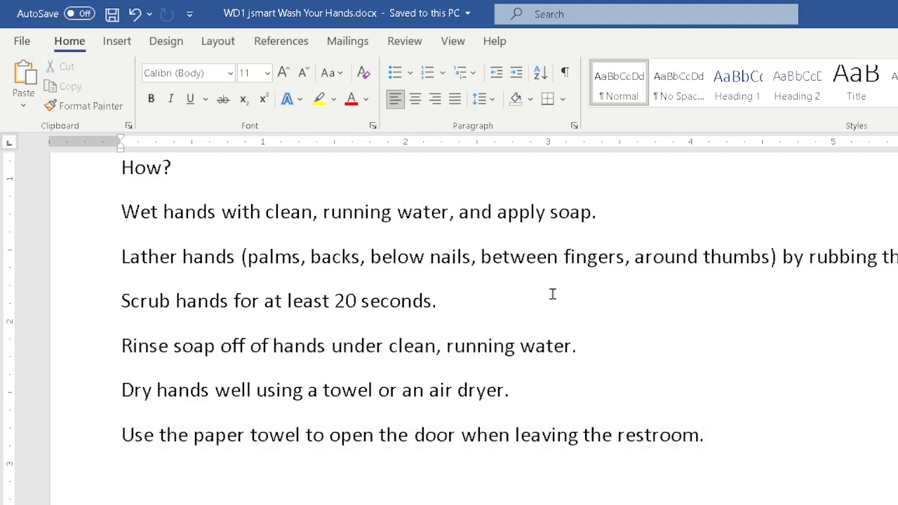
Select the word 'with', then the whole 'Washing your hands' paragraph, then clear the selection
{"action": "scroll", "coordinate": [755, 340], "scroll_direction": "up", "scroll_amount": 1}
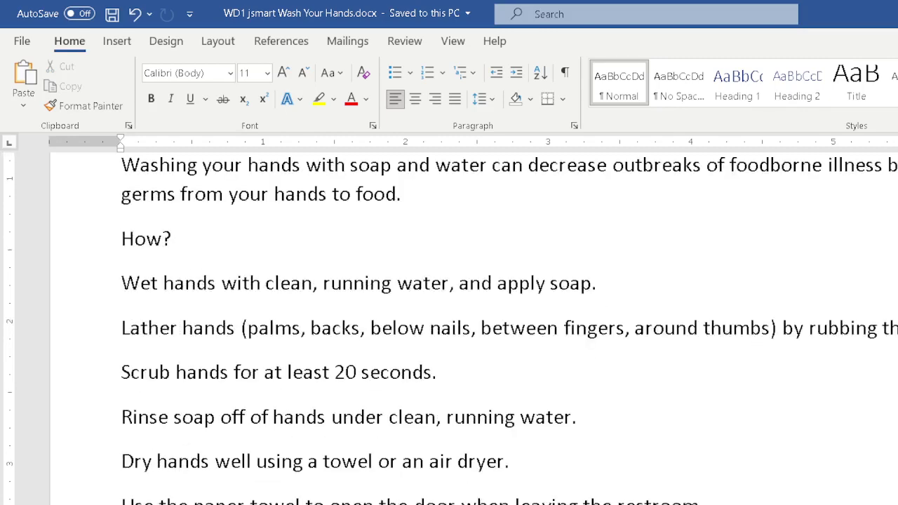
{"action": "scroll", "coordinate": [756, 340], "scroll_direction": "down", "scroll_amount": 3}
{"action": "scroll", "coordinate": [756, 339], "scroll_direction": "up", "scroll_amount": 5}
{"action": "scroll", "coordinate": [756, 339], "scroll_direction": "up", "scroll_amount": 2}
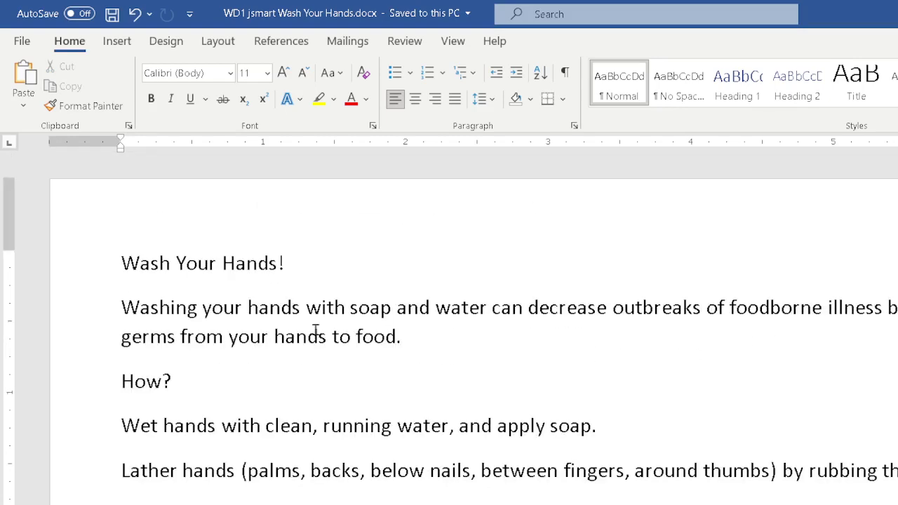
{"action": "double_click", "coordinate": [319, 309]}
{"action": "triple_click", "coordinate": [319, 311]}
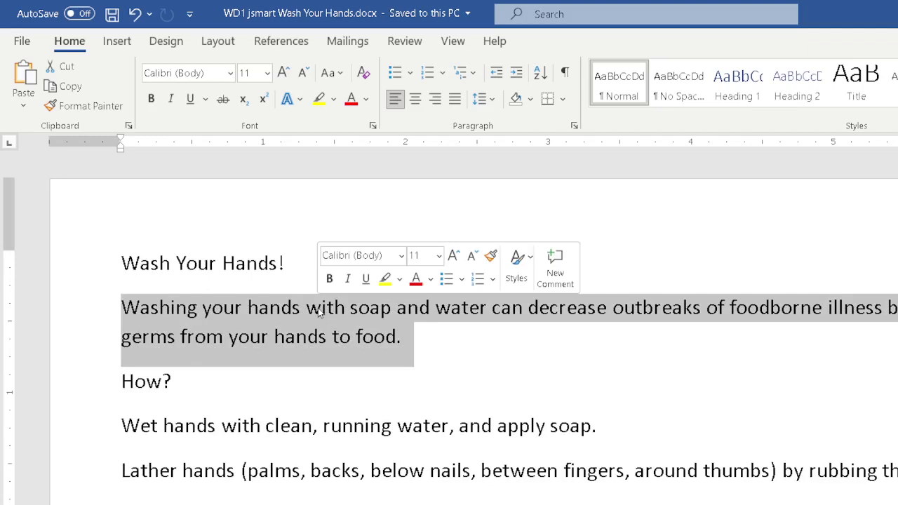
{"action": "left_click", "coordinate": [665, 385]}
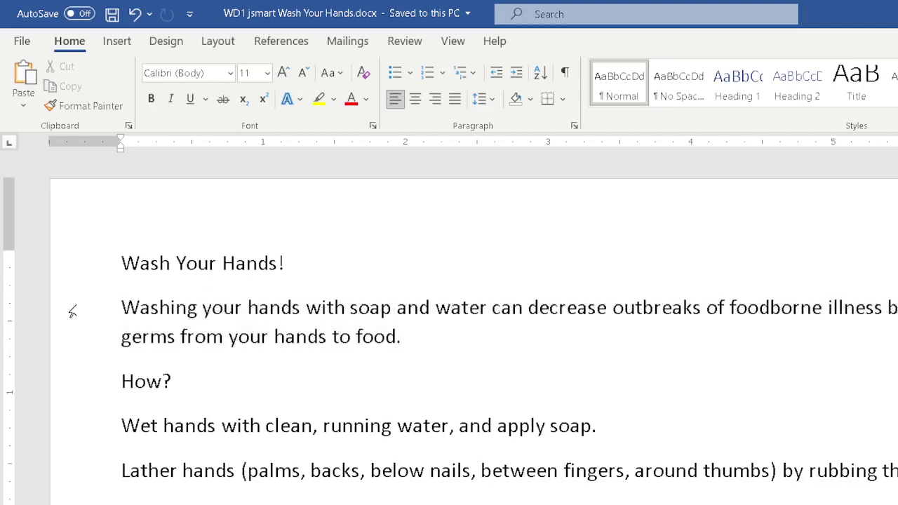
Select individual lines from the left margin, then select from the title through the Lather hands step
{"action": "left_click_drag", "start_coordinate": [73, 312], "coordinate": [96, 335]}
{"action": "left_click", "coordinate": [84, 391]}
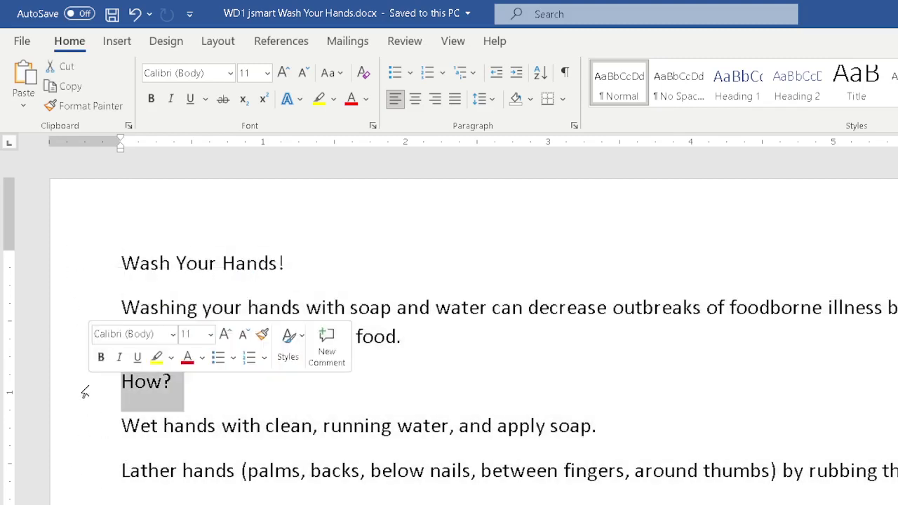
{"action": "left_click", "coordinate": [80, 316]}
{"action": "left_click", "coordinate": [75, 379]}
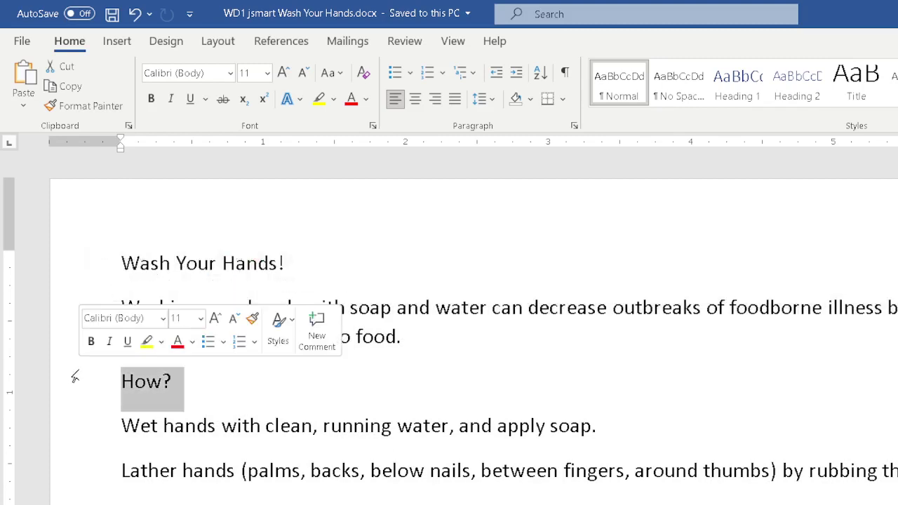
{"action": "left_click", "coordinate": [81, 349]}
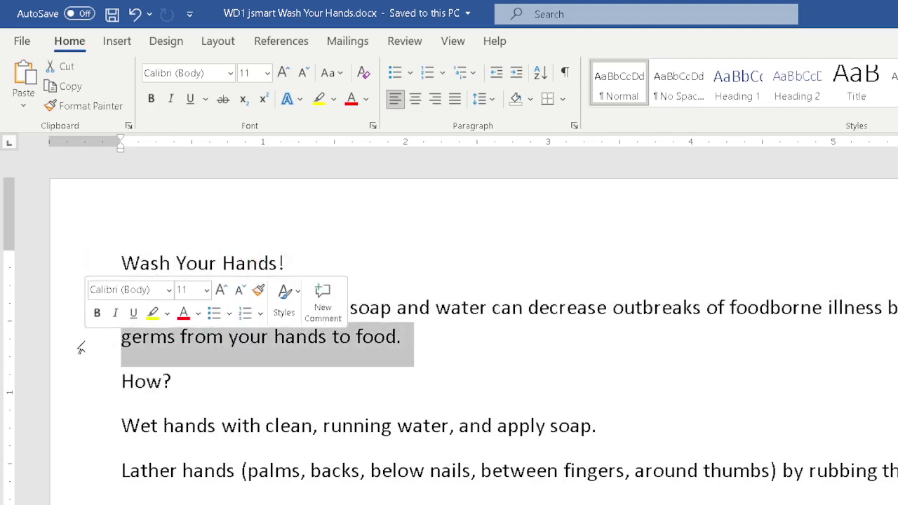
{"action": "left_click", "coordinate": [80, 425]}
{"action": "left_click", "coordinate": [89, 491]}
{"action": "left_click_drag", "start_coordinate": [89, 271], "coordinate": [66, 499]}
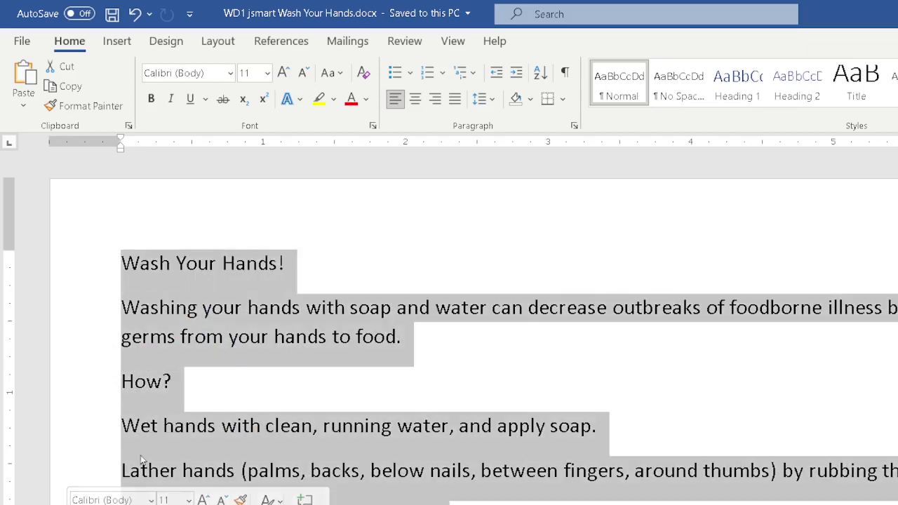
{"action": "key", "text": "ctrl+shift+Down"}
{"action": "key", "text": "ctrl+shift+Down"}
{"action": "scroll", "coordinate": [131, 362], "scroll_direction": "down", "scroll_amount": 3}
{"action": "scroll", "coordinate": [131, 361], "scroll_direction": "up", "scroll_amount": 2}
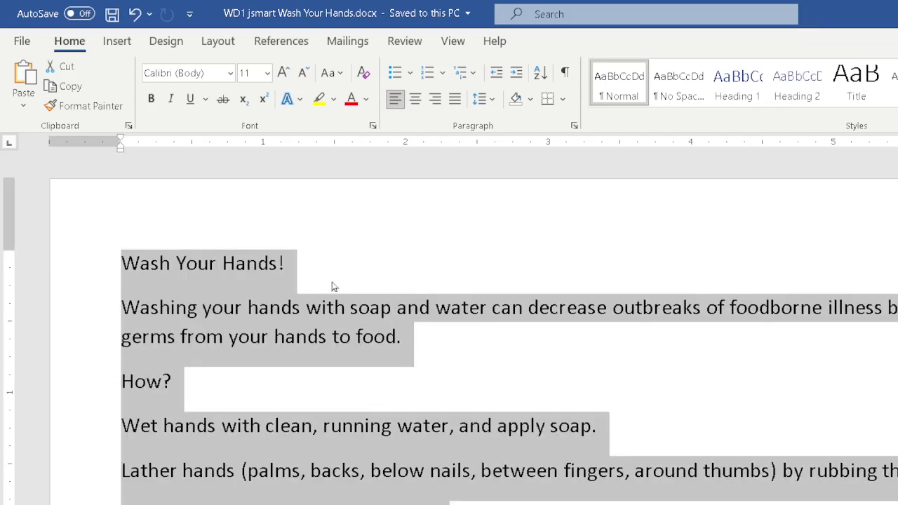
{"action": "left_click", "coordinate": [333, 287]}
{"action": "left_click_drag", "start_coordinate": [122, 314], "coordinate": [312, 309]}
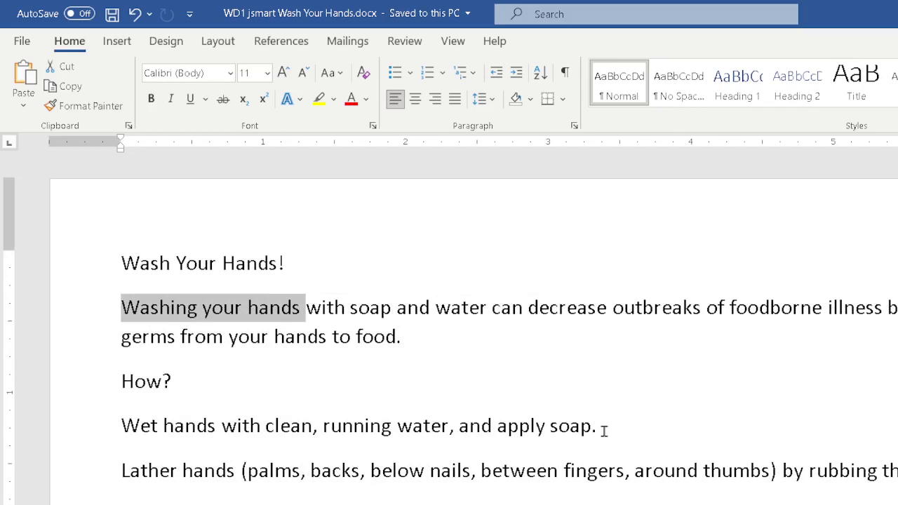
{"action": "left_click", "coordinate": [633, 470], "text": "shift"}
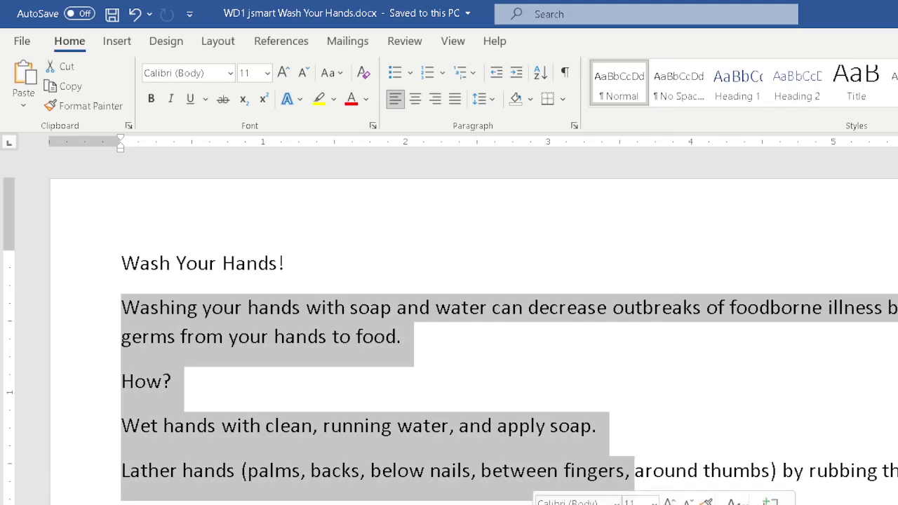
{"action": "key", "text": "shift+Down"}
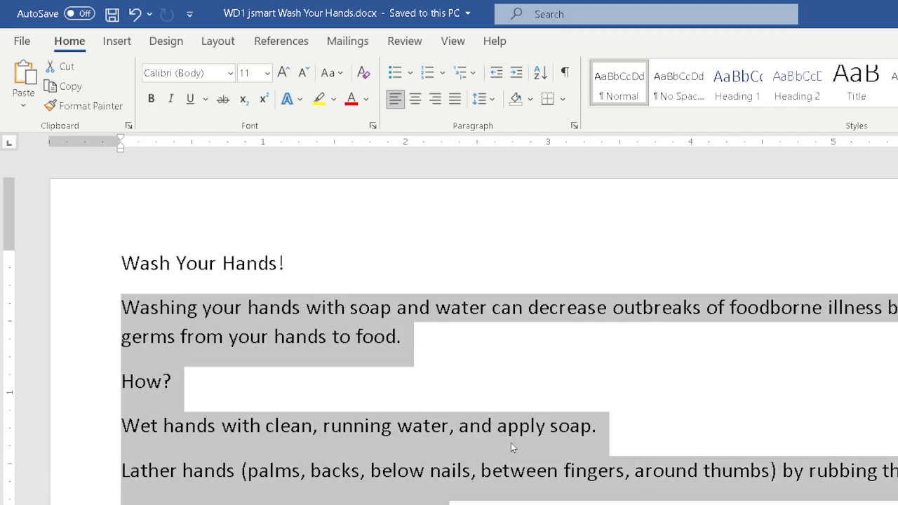
{"action": "left_click", "coordinate": [502, 428], "text": "shift"}
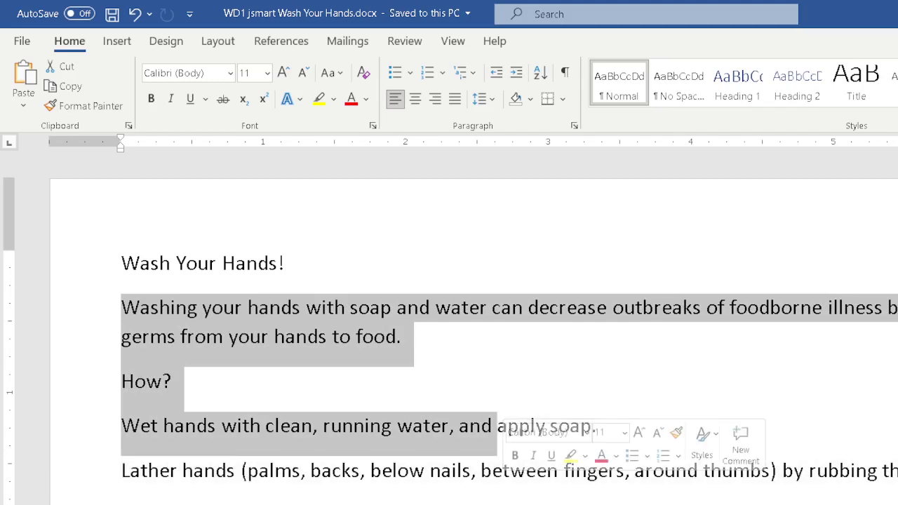
{"action": "left_click", "coordinate": [252, 361]}
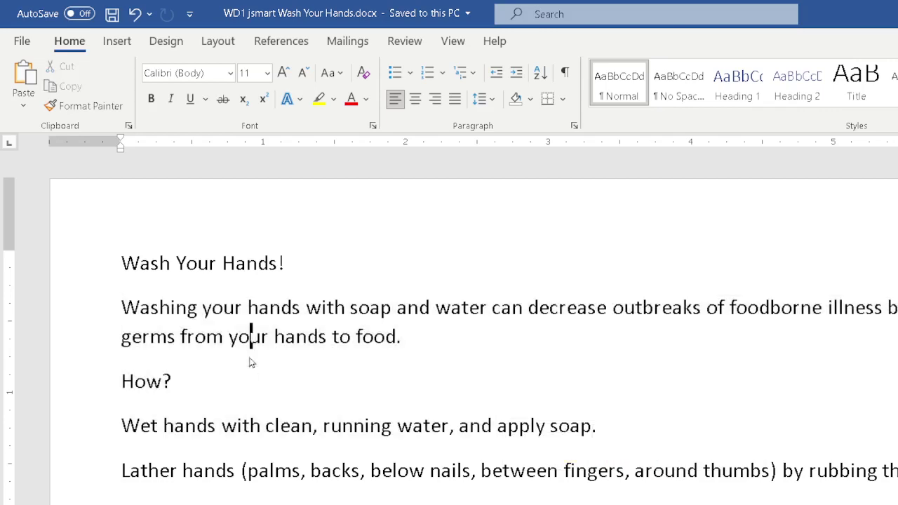
{"action": "left_click_drag", "start_coordinate": [122, 309], "coordinate": [231, 335]}
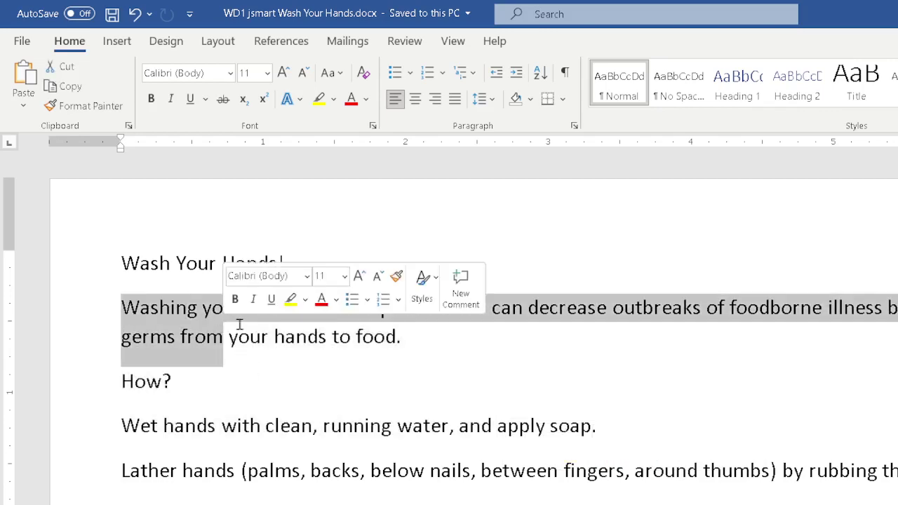
{"action": "scroll", "coordinate": [551, 445], "scroll_direction": "down", "scroll_amount": 10}
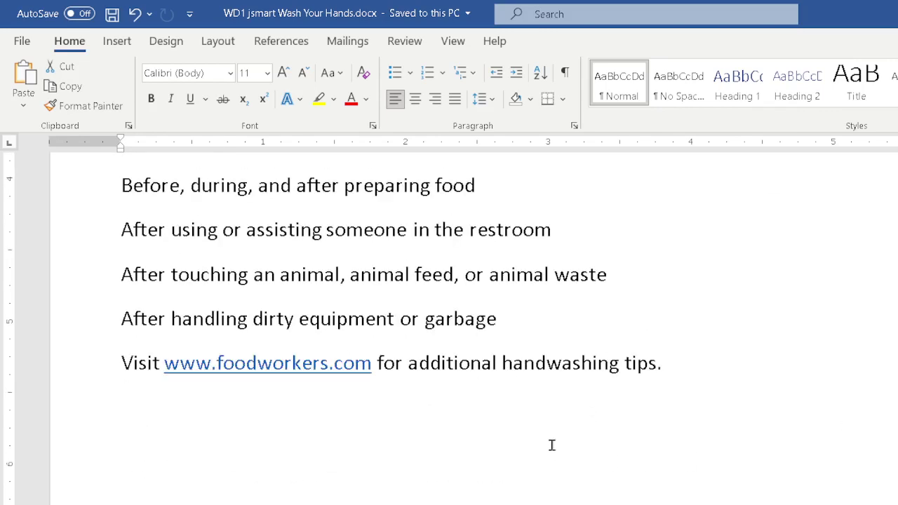
{"action": "left_click", "coordinate": [683, 366], "text": "shift"}
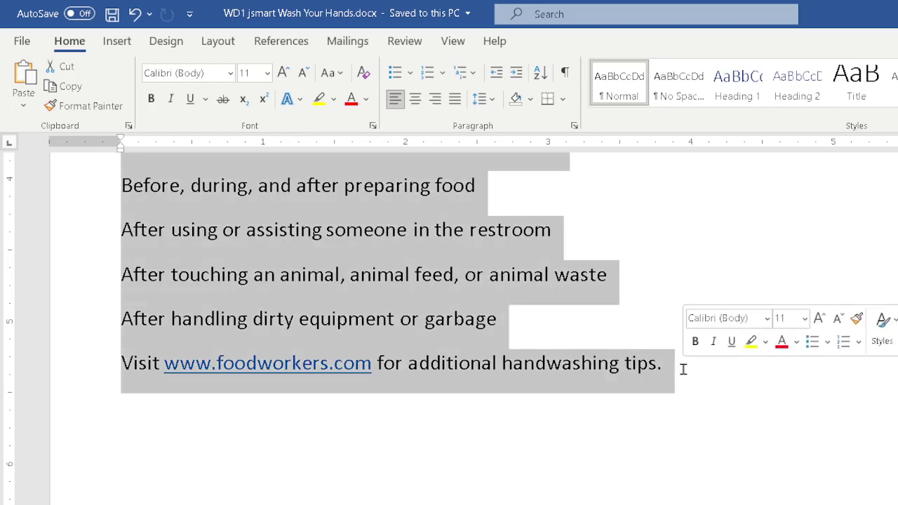
{"action": "scroll", "coordinate": [683, 372], "scroll_direction": "up", "scroll_amount": 6}
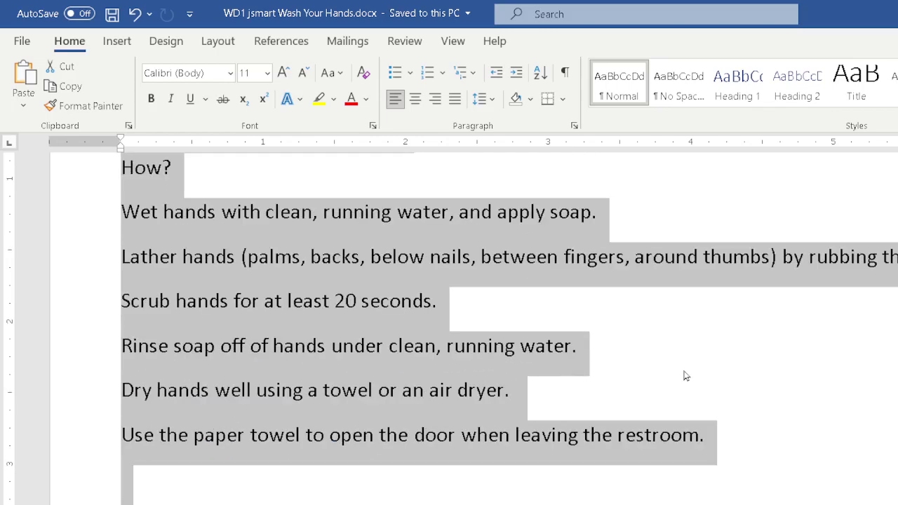
{"action": "left_click", "coordinate": [762, 353]}
{"action": "scroll", "coordinate": [763, 349], "scroll_direction": "up", "scroll_amount": 3}
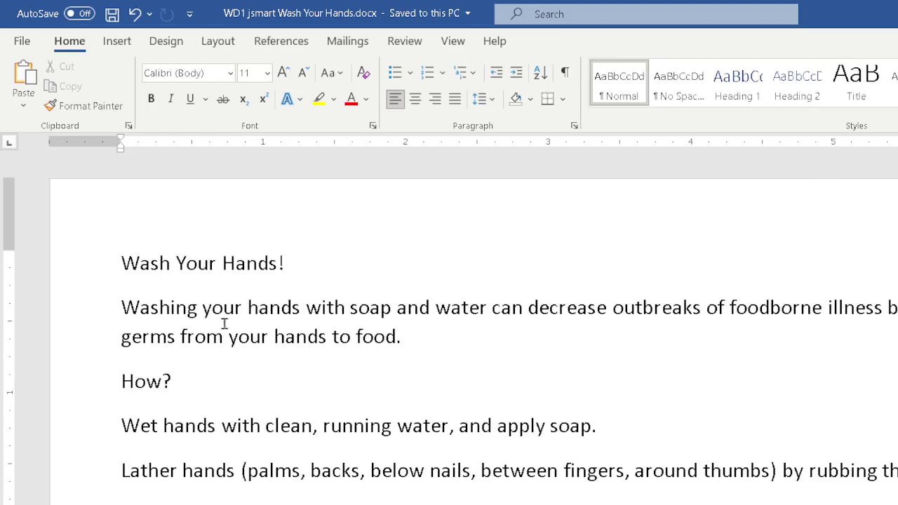
{"action": "left_click_drag", "start_coordinate": [203, 309], "coordinate": [393, 312]}
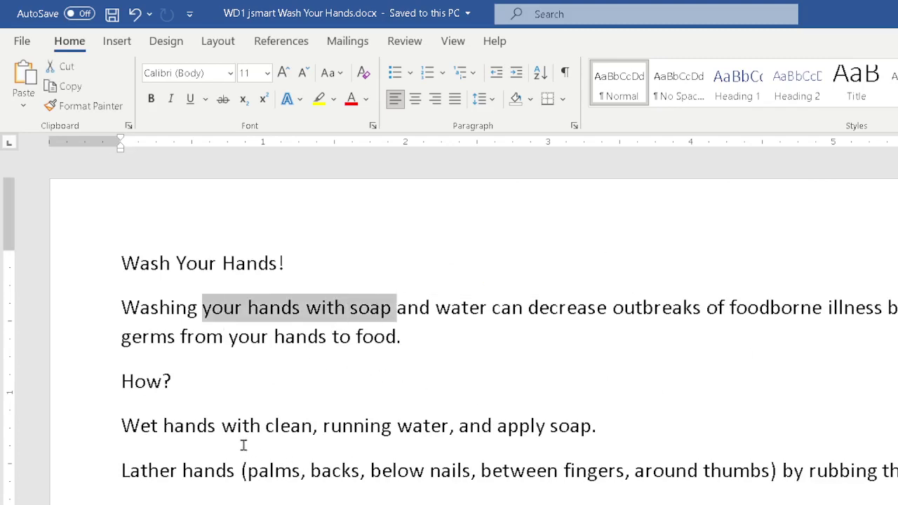
{"action": "left_click_drag", "start_coordinate": [221, 426], "coordinate": [450, 426]}
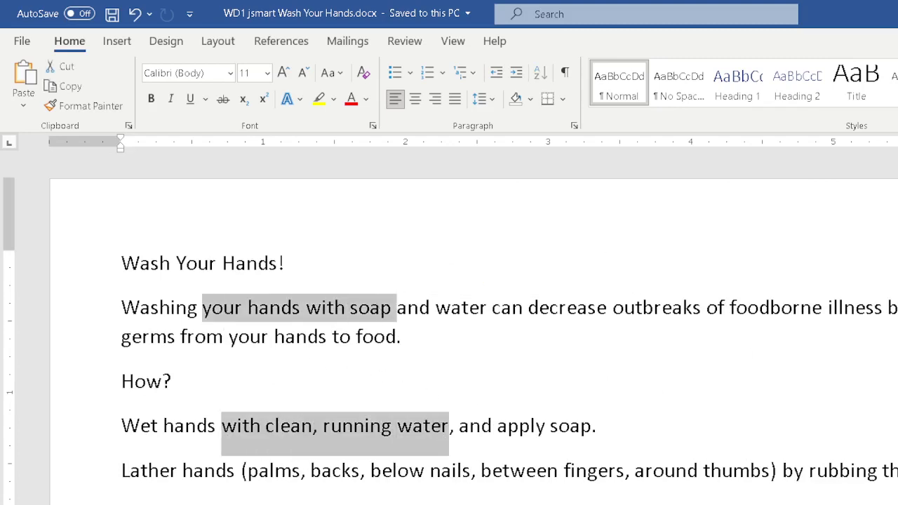
{"action": "scroll", "coordinate": [748, 425], "scroll_direction": "down", "scroll_amount": 3}
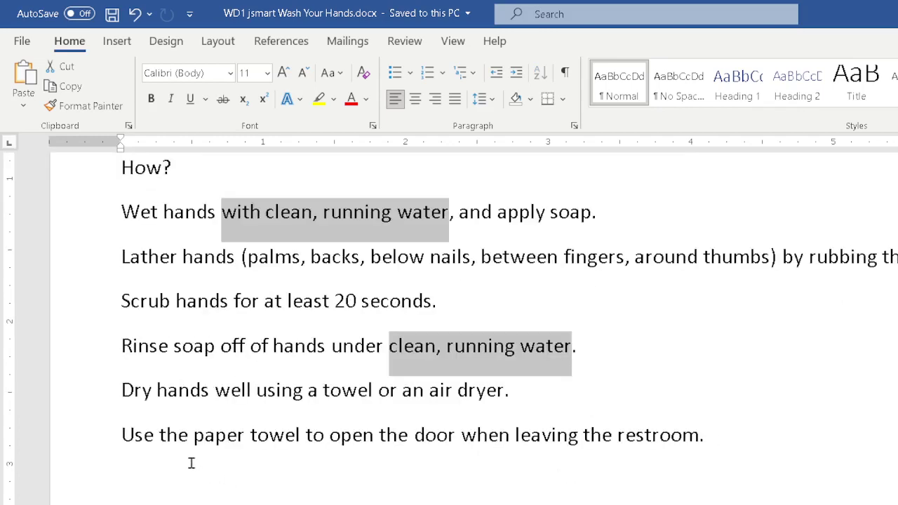
{"action": "left_click_drag", "start_coordinate": [160, 438], "coordinate": [372, 466]}
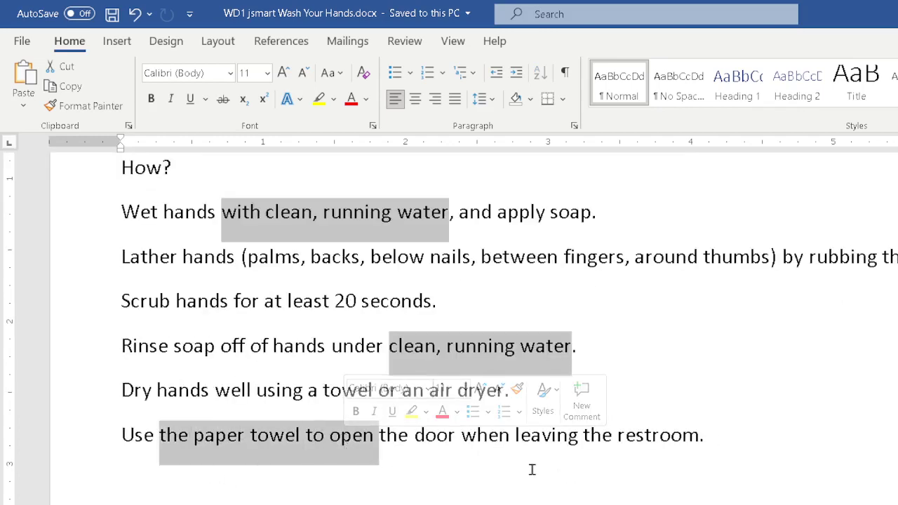
{"action": "scroll", "coordinate": [532, 469], "scroll_direction": "down", "scroll_amount": 1}
{"action": "scroll", "coordinate": [532, 469], "scroll_direction": "down", "scroll_amount": 1}
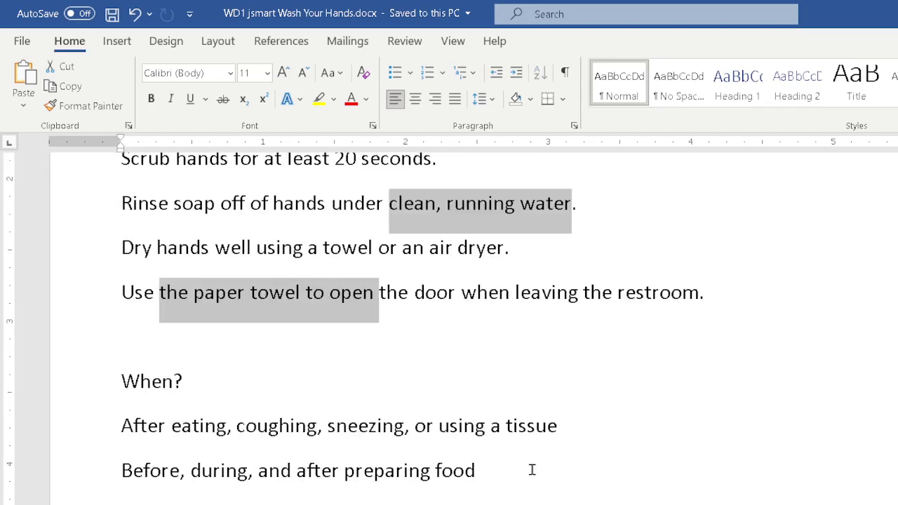
{"action": "scroll", "coordinate": [532, 470], "scroll_direction": "down", "scroll_amount": 3}
{"action": "scroll", "coordinate": [532, 470], "scroll_direction": "up", "scroll_amount": 5}
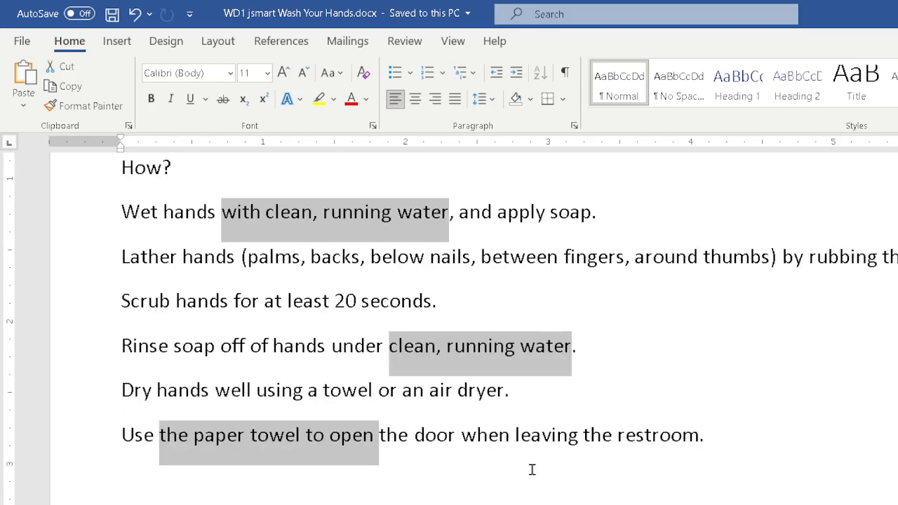
{"action": "scroll", "coordinate": [532, 468], "scroll_direction": "up", "scroll_amount": 3}
{"action": "scroll", "coordinate": [551, 462], "scroll_direction": "down", "scroll_amount": 4}
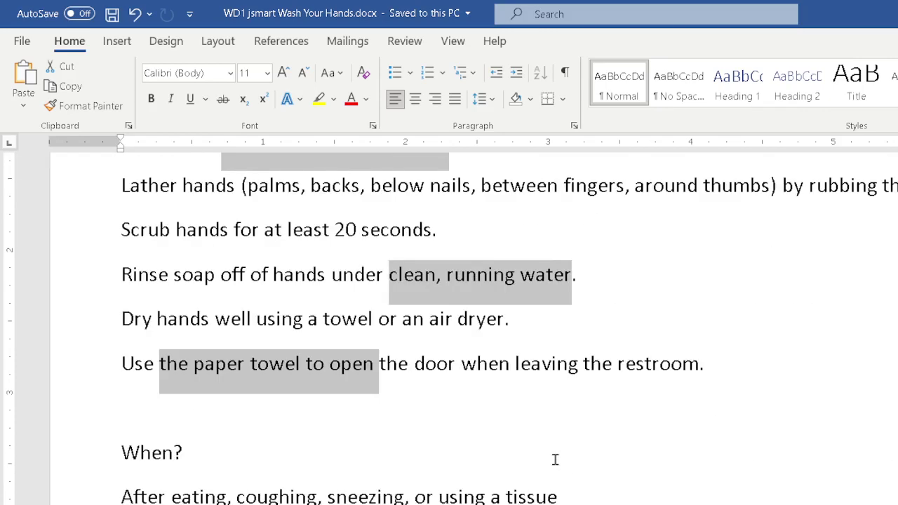
{"action": "scroll", "coordinate": [553, 459], "scroll_direction": "down", "scroll_amount": 2}
{"action": "scroll", "coordinate": [835, 385], "scroll_direction": "up", "scroll_amount": 1}
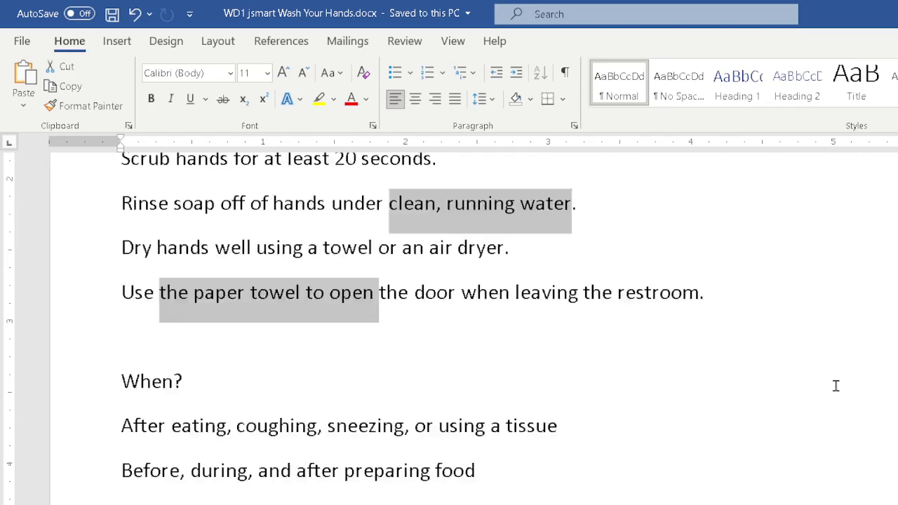
{"action": "scroll", "coordinate": [836, 386], "scroll_direction": "up", "scroll_amount": 3}
{"action": "scroll", "coordinate": [832, 401], "scroll_direction": "down", "scroll_amount": 2}
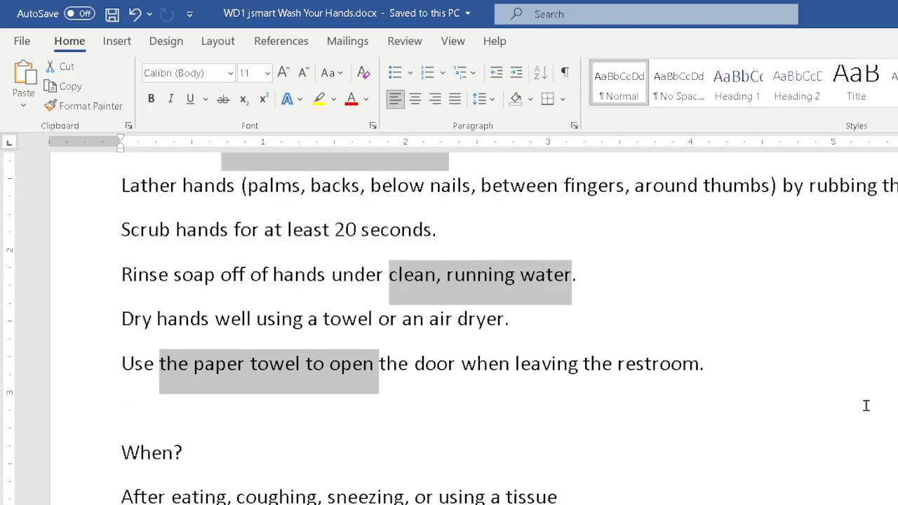
{"action": "key", "text": "Left"}
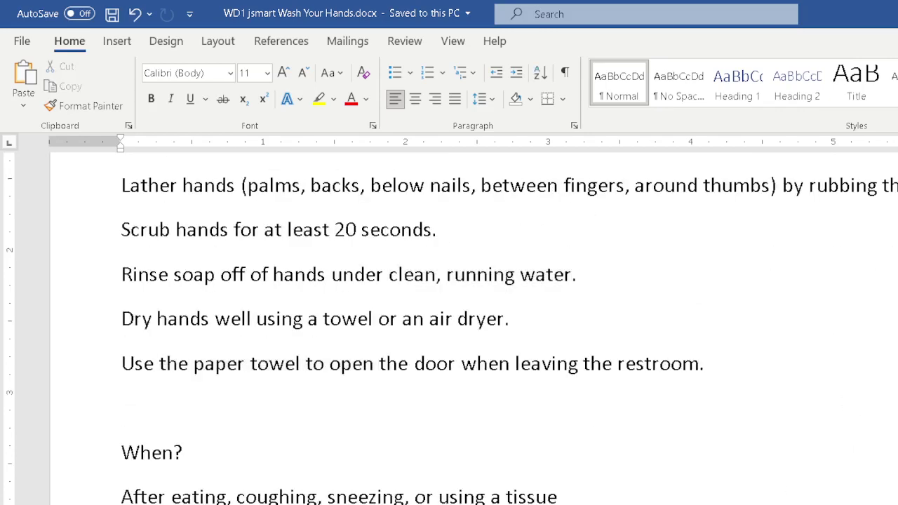
{"action": "scroll", "coordinate": [227, 325], "scroll_direction": "down", "scroll_amount": 3}
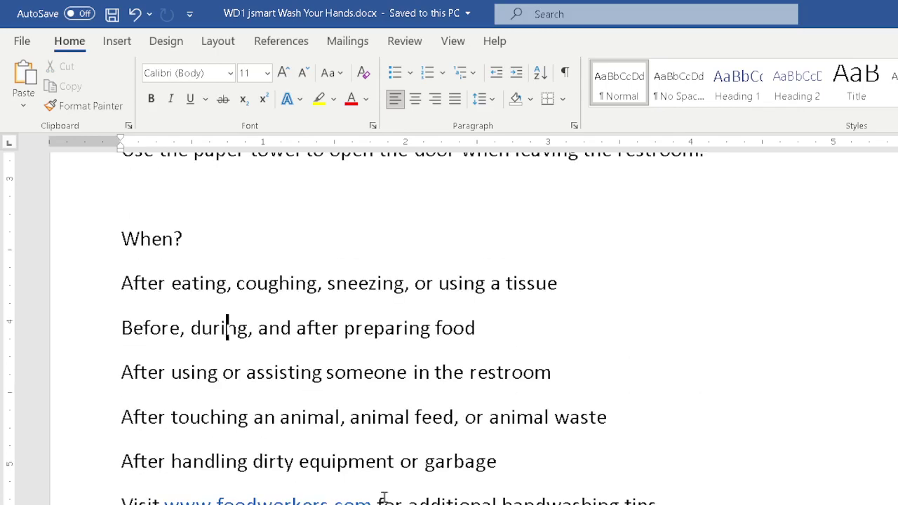
{"action": "scroll", "coordinate": [387, 481], "scroll_direction": "up", "scroll_amount": 7}
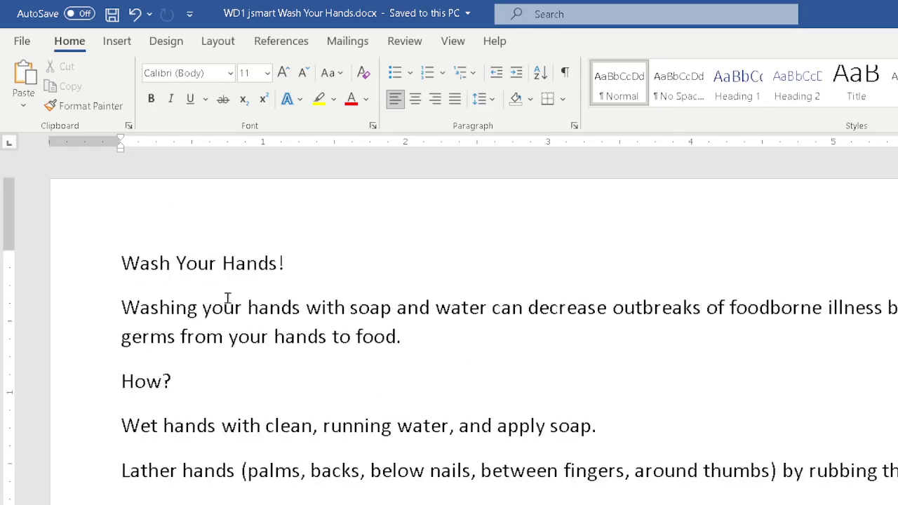
{"action": "triple_click", "coordinate": [236, 300]}
{"action": "left_click_drag", "start_coordinate": [484, 470], "coordinate": [563, 470]}
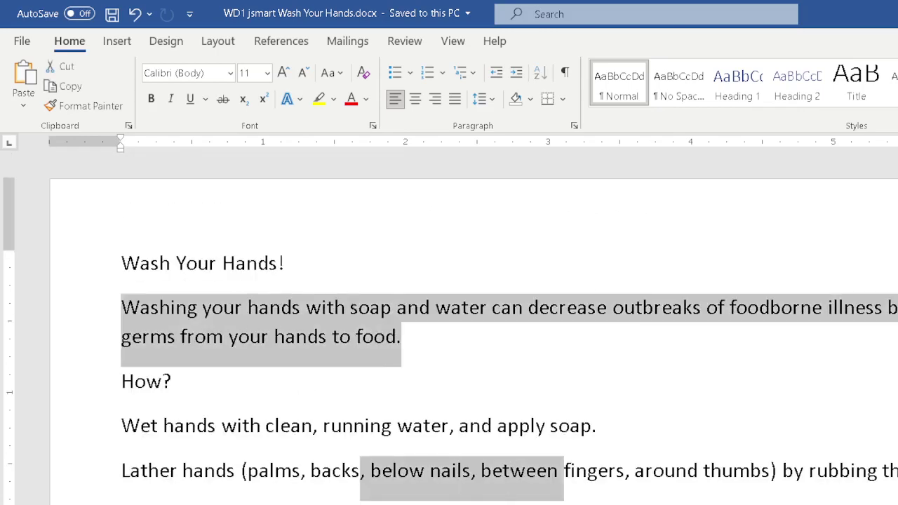
{"action": "scroll", "coordinate": [518, 471], "scroll_direction": "down", "scroll_amount": 3}
{"action": "left_click_drag", "start_coordinate": [351, 465], "coordinate": [451, 463]}
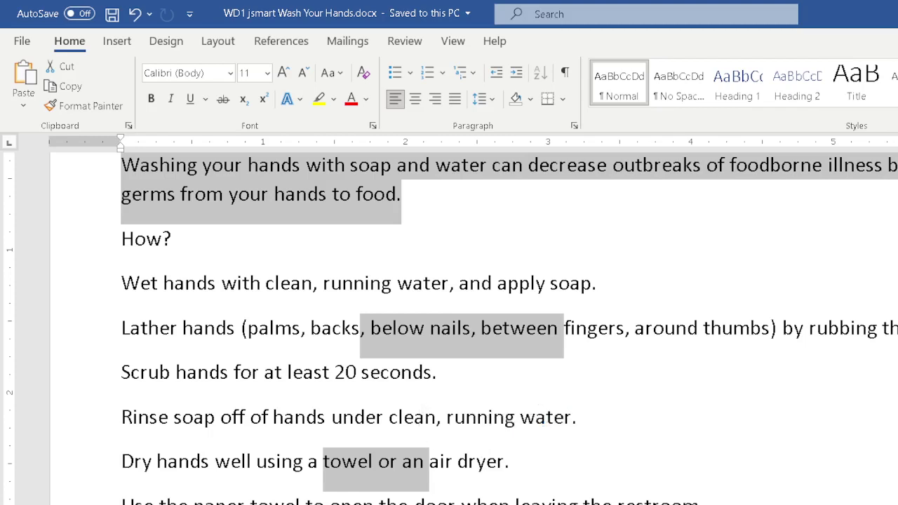
{"action": "left_click", "coordinate": [173, 239]}
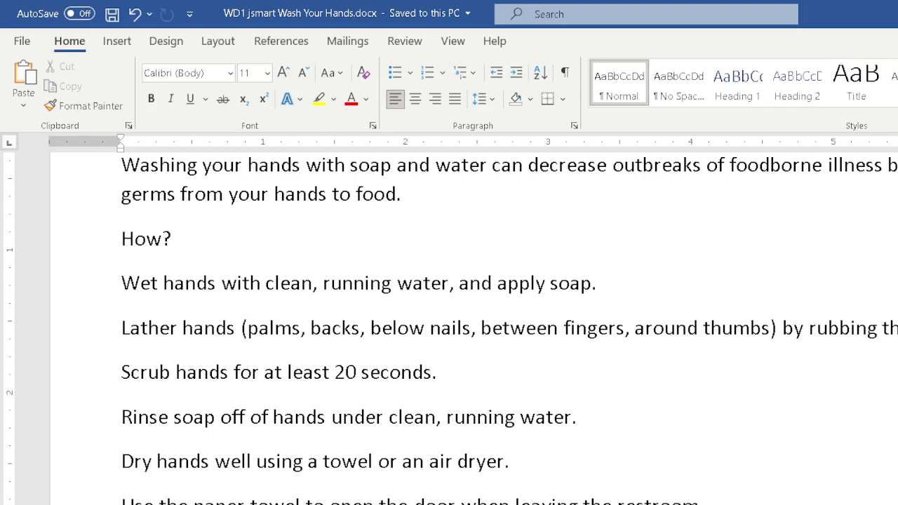
{"action": "scroll", "coordinate": [789, 315], "scroll_direction": "up", "scroll_amount": 3}
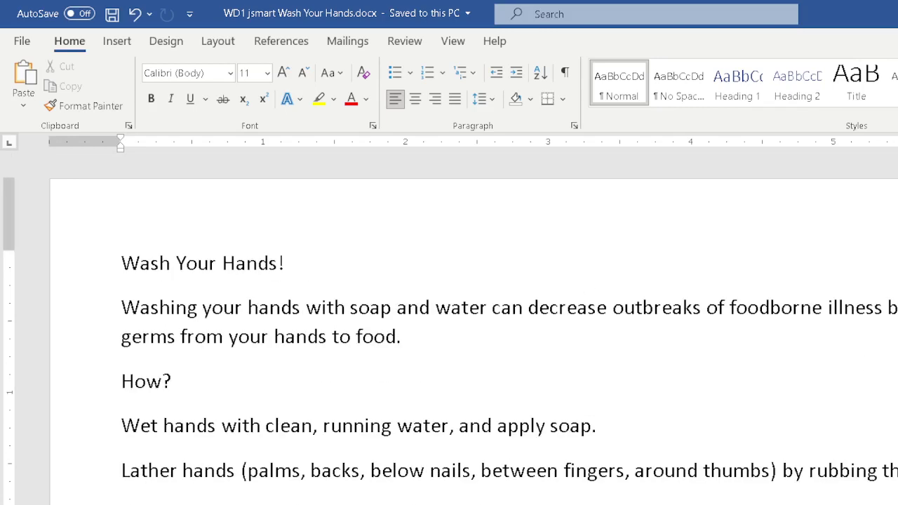
{"action": "scroll", "coordinate": [543, 316], "scroll_direction": "down", "scroll_amount": 3}
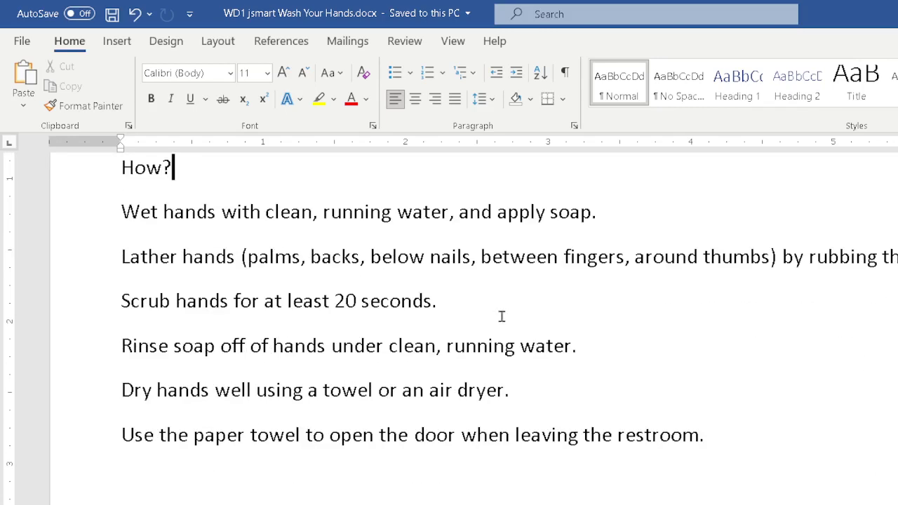
{"action": "scroll", "coordinate": [328, 303], "scroll_direction": "up", "scroll_amount": 3}
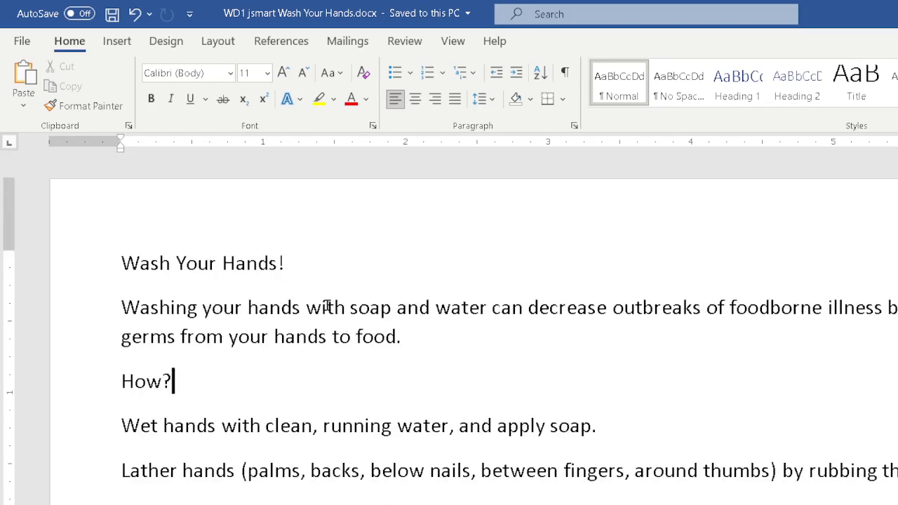
{"action": "scroll", "coordinate": [347, 363], "scroll_direction": "down", "scroll_amount": 4}
{"action": "scroll", "coordinate": [344, 357], "scroll_direction": "up", "scroll_amount": 3}
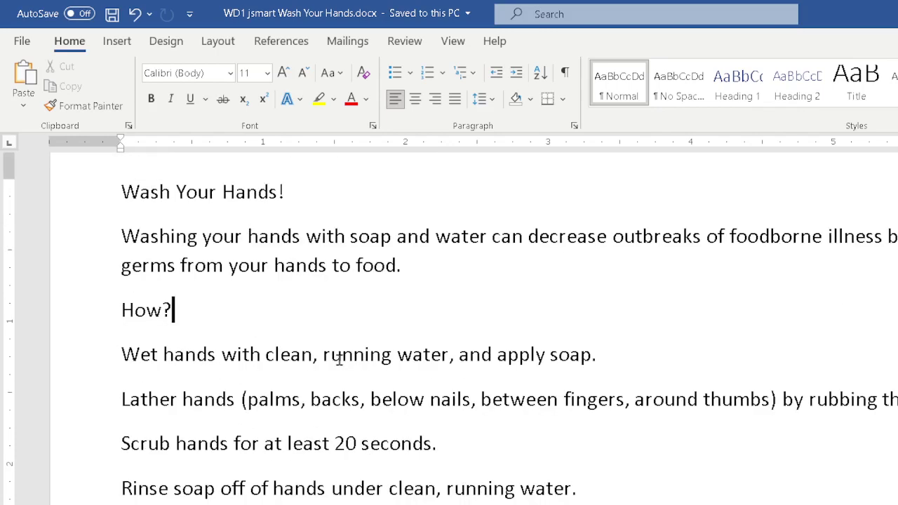
{"action": "scroll", "coordinate": [337, 362], "scroll_direction": "down", "scroll_amount": 3}
{"action": "scroll", "coordinate": [339, 365], "scroll_direction": "up", "scroll_amount": 3}
{"action": "key", "text": "ctrl+Home"}
{"action": "left_click", "coordinate": [465, 372]}
{"action": "key", "text": "ctrl+Home"}
{"action": "scroll", "coordinate": [707, 349], "scroll_direction": "down", "scroll_amount": 8}
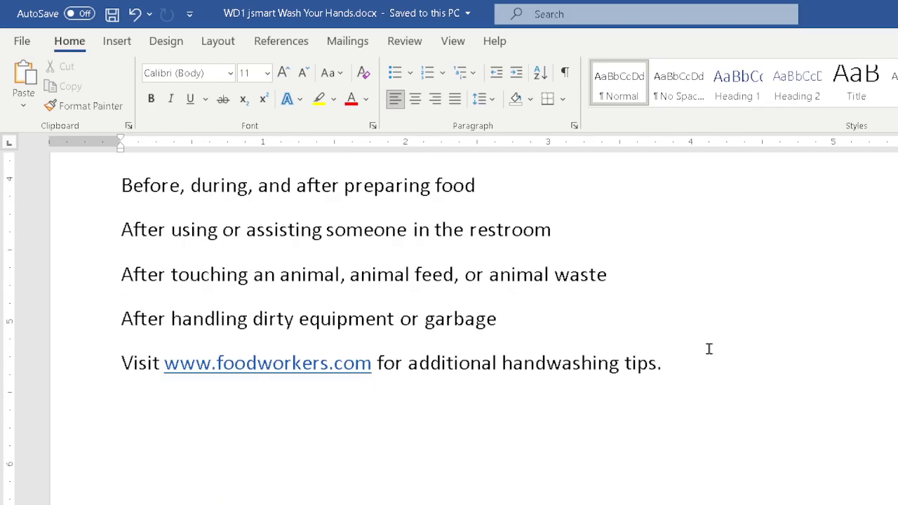
{"action": "scroll", "coordinate": [709, 349], "scroll_direction": "up", "scroll_amount": 4}
{"action": "left_click", "coordinate": [741, 435]}
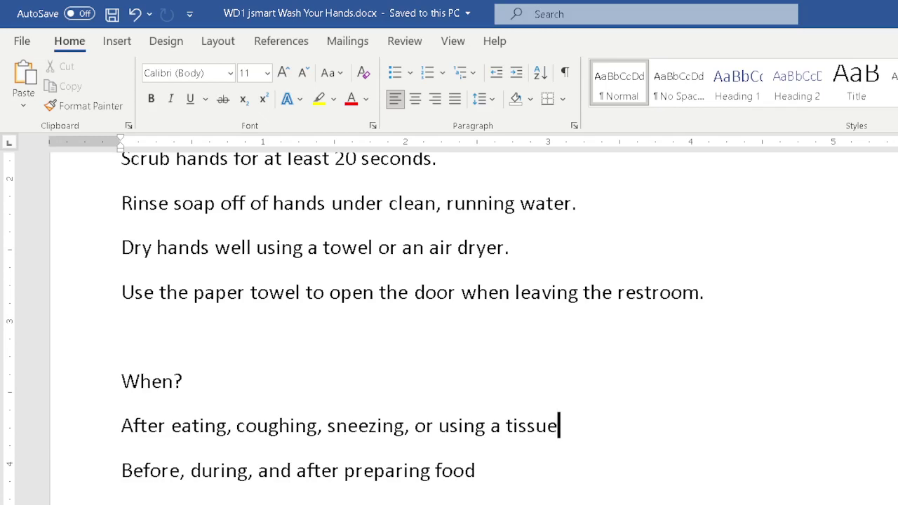
{"action": "scroll", "coordinate": [857, 365], "scroll_direction": "up", "scroll_amount": 4}
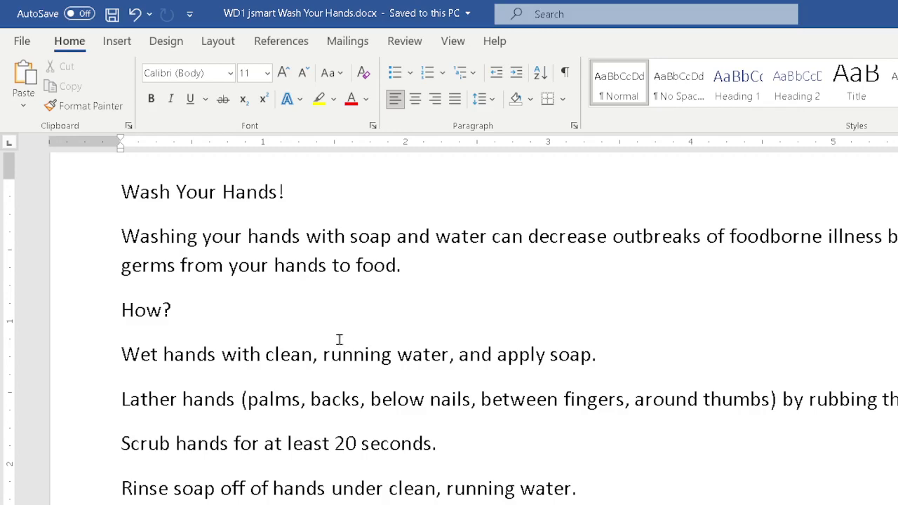
{"action": "scroll", "coordinate": [524, 385], "scroll_direction": "up", "scroll_amount": 2}
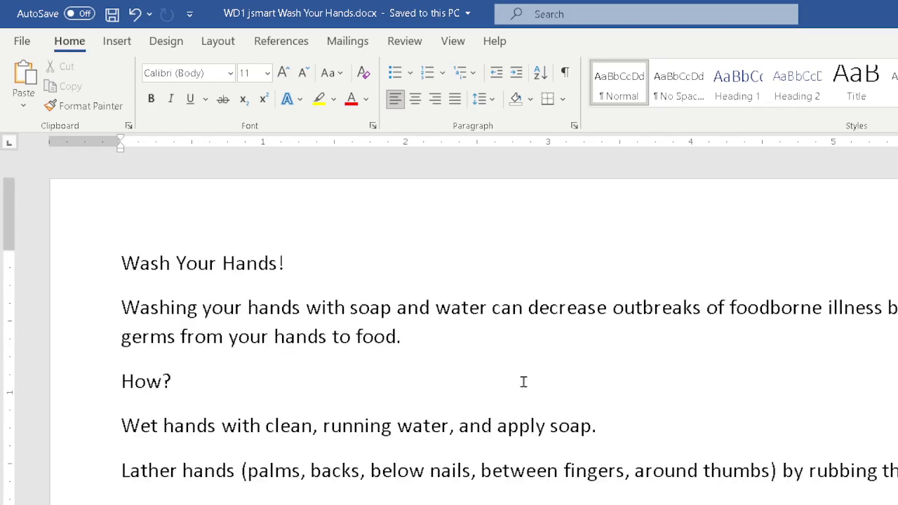
{"action": "scroll", "coordinate": [536, 376], "scroll_direction": "down", "scroll_amount": 2}
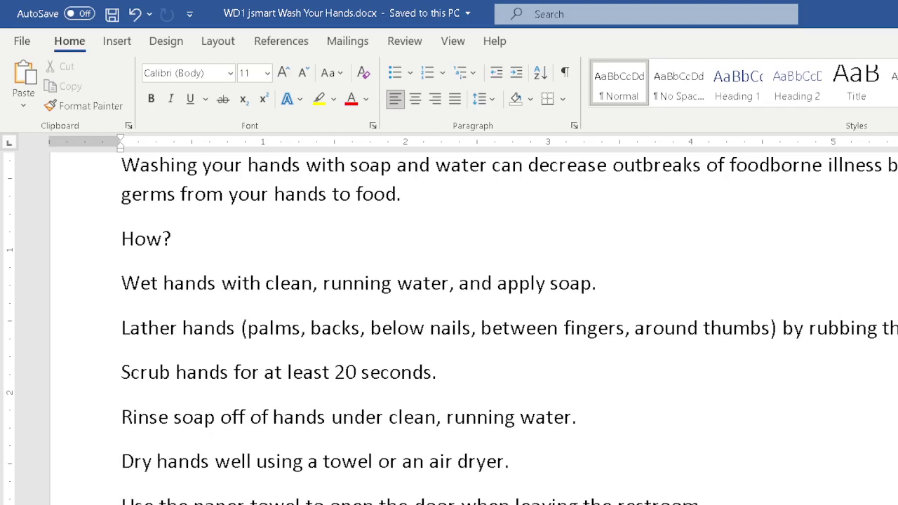
{"action": "scroll", "coordinate": [531, 320], "scroll_direction": "down", "scroll_amount": 2}
{"action": "scroll", "coordinate": [501, 317], "scroll_direction": "up", "scroll_amount": 4}
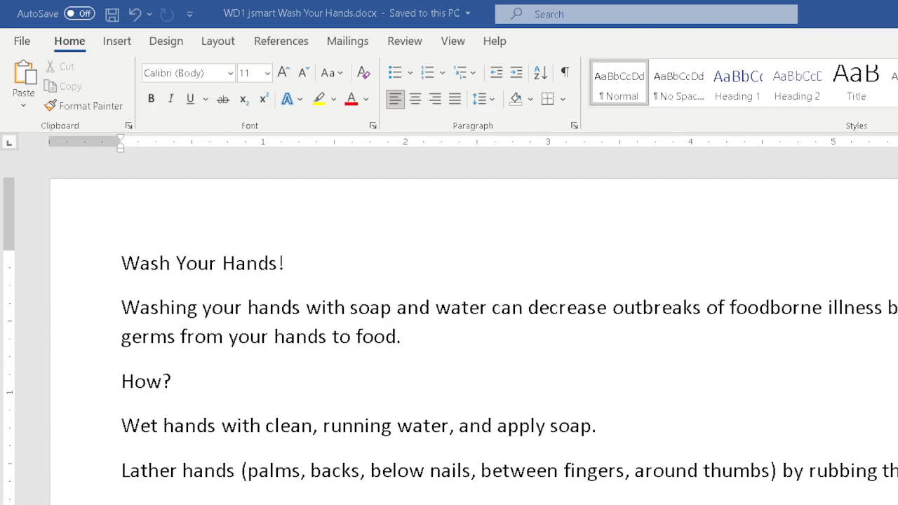
{"action": "key", "text": "alt+Tab"}
{"action": "scroll", "coordinate": [597, 325], "scroll_direction": "down", "scroll_amount": 9}
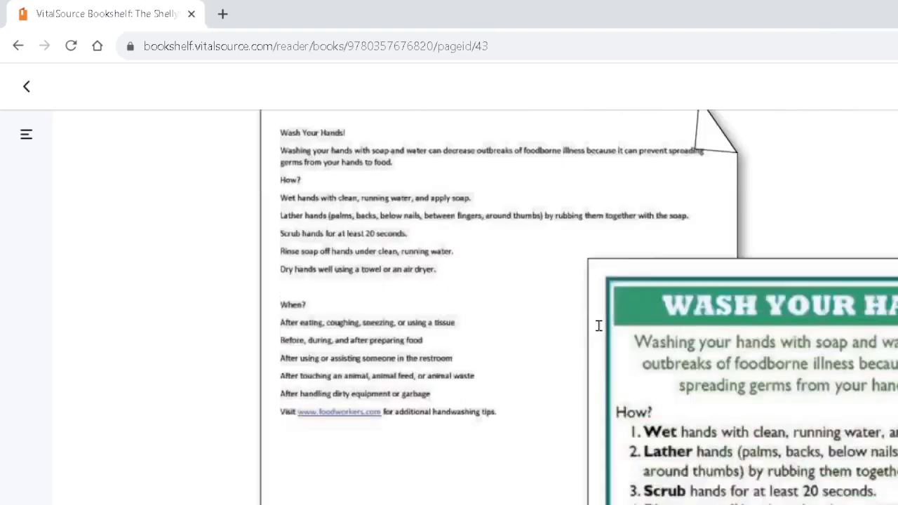
{"action": "scroll", "coordinate": [597, 325], "scroll_direction": "up", "scroll_amount": 5}
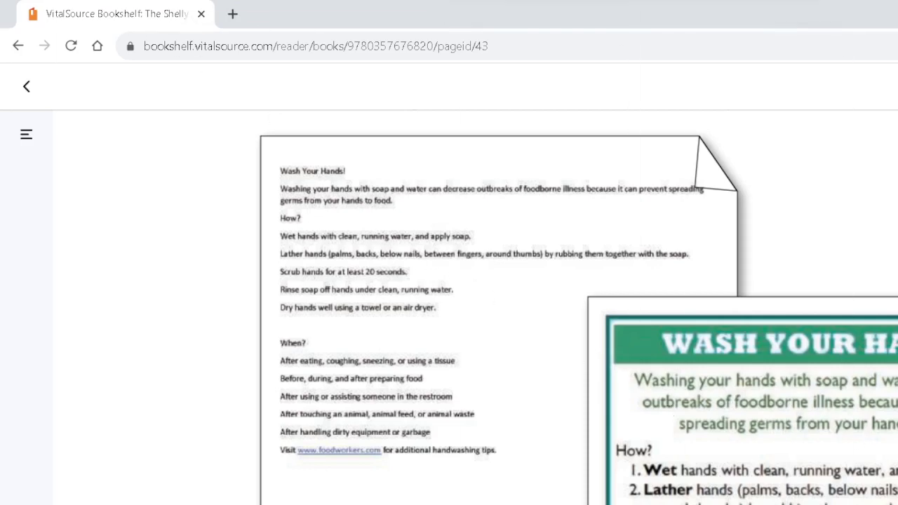
{"action": "key", "text": "alt+Tab"}
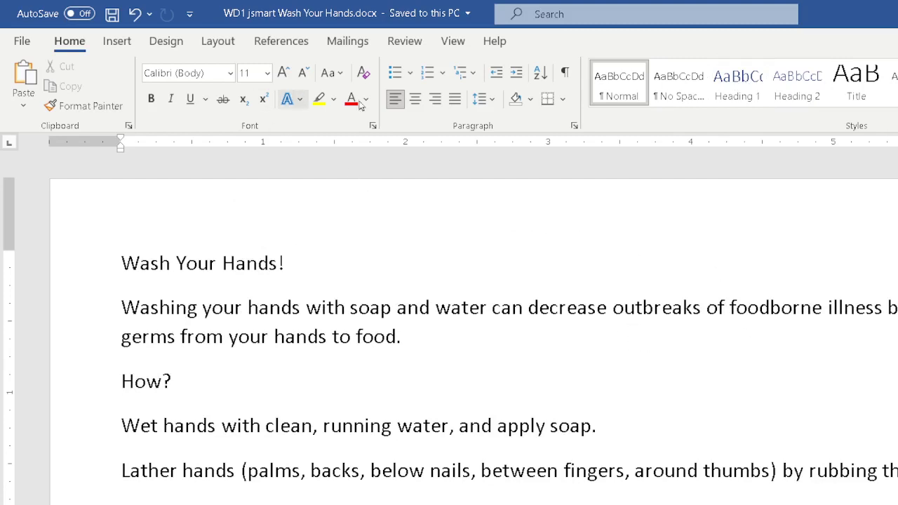
Apply the Gallery theme from the Design tab's Themes list
{"action": "left_click", "coordinate": [166, 44]}
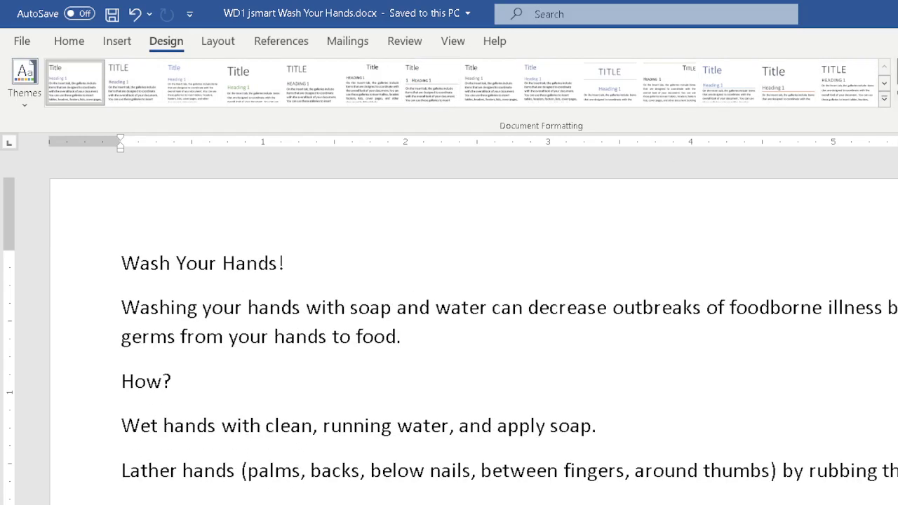
{"action": "left_click", "coordinate": [21, 107]}
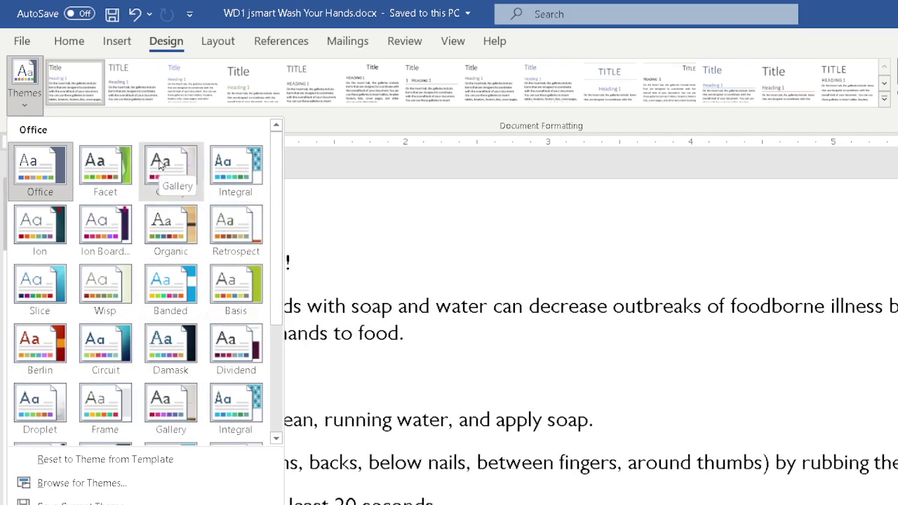
{"action": "scroll", "coordinate": [224, 288], "scroll_direction": "down", "scroll_amount": 3}
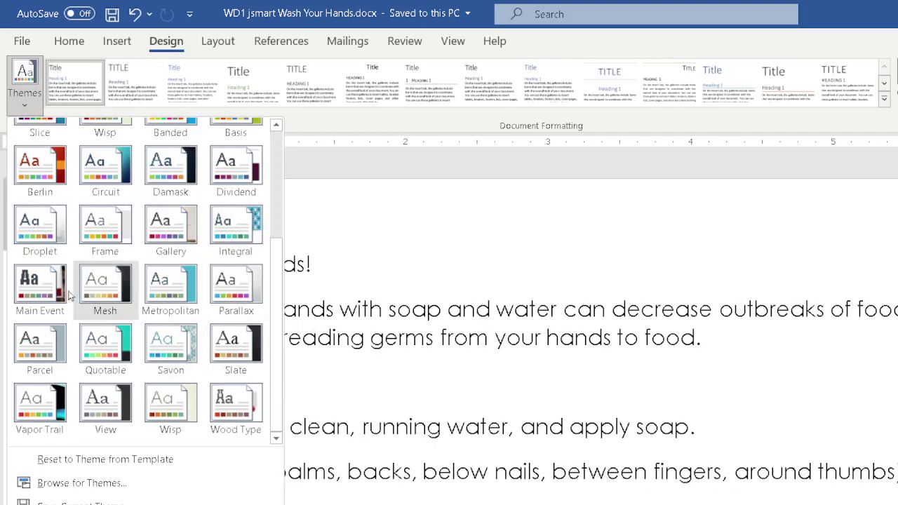
{"action": "scroll", "coordinate": [108, 274], "scroll_direction": "up", "scroll_amount": 3}
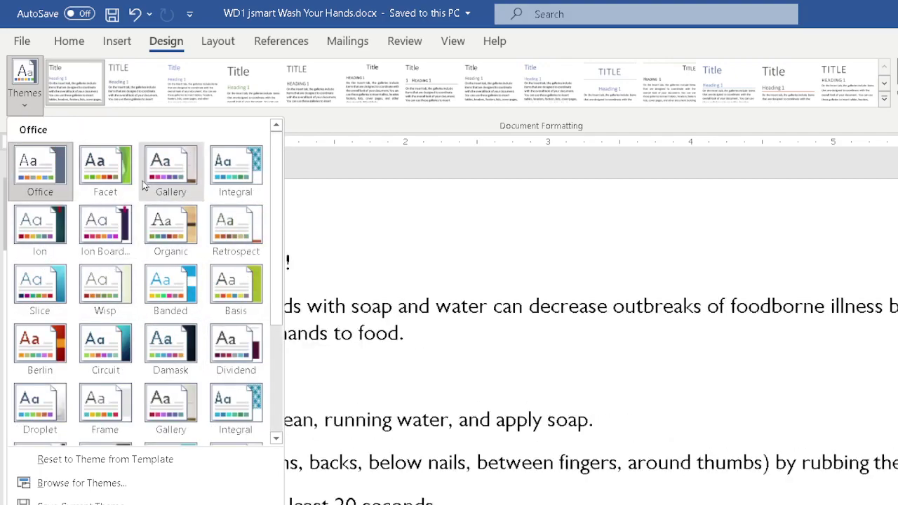
{"action": "scroll", "coordinate": [97, 303], "scroll_direction": "down", "scroll_amount": 3}
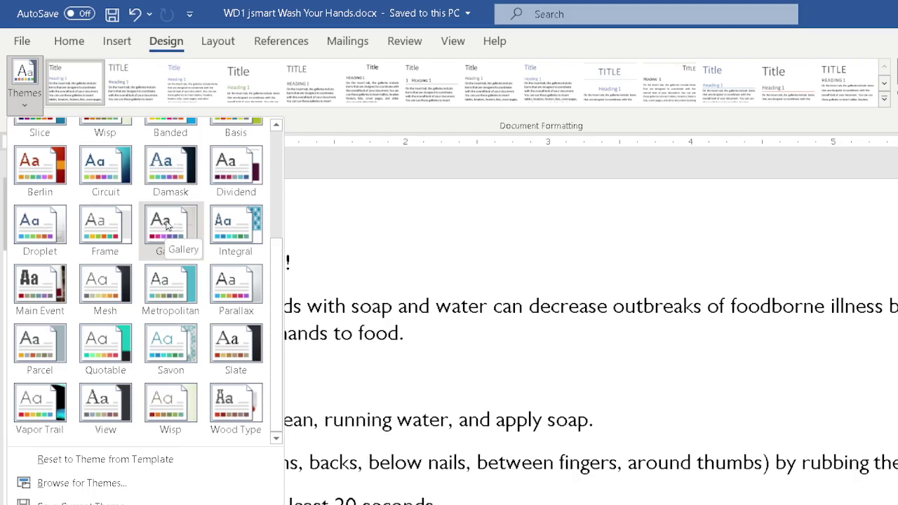
{"action": "left_click", "coordinate": [167, 225]}
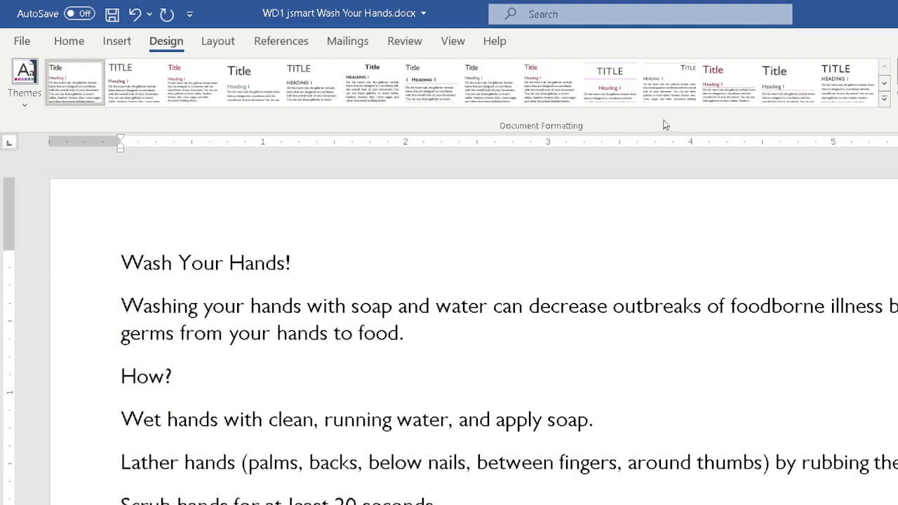
Confirm on the Home tab that the title and first paragraph now use Gill Sans MT 11 pt
{"action": "left_click", "coordinate": [68, 40]}
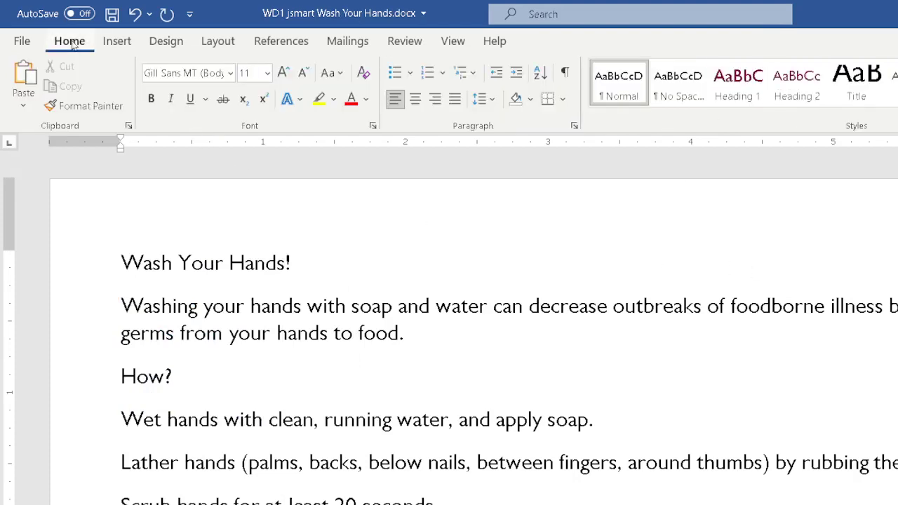
{"action": "left_click", "coordinate": [161, 267]}
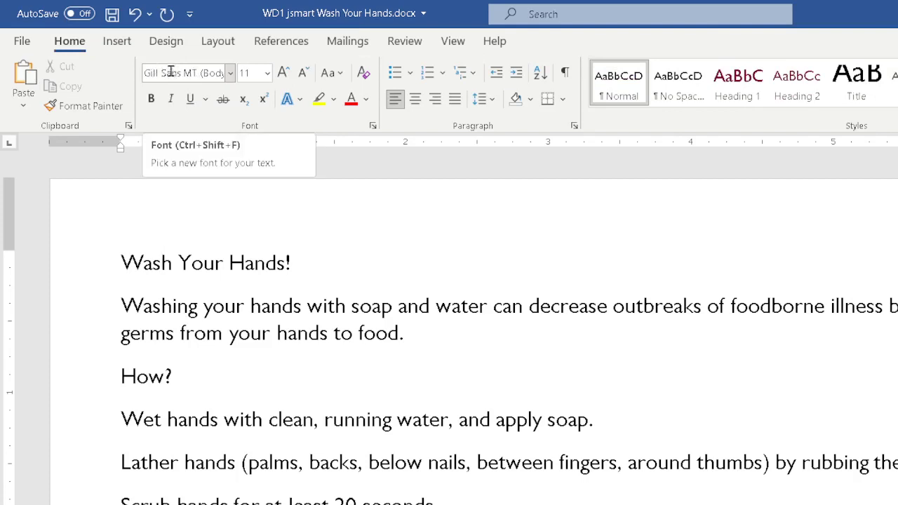
{"action": "left_click", "coordinate": [230, 324]}
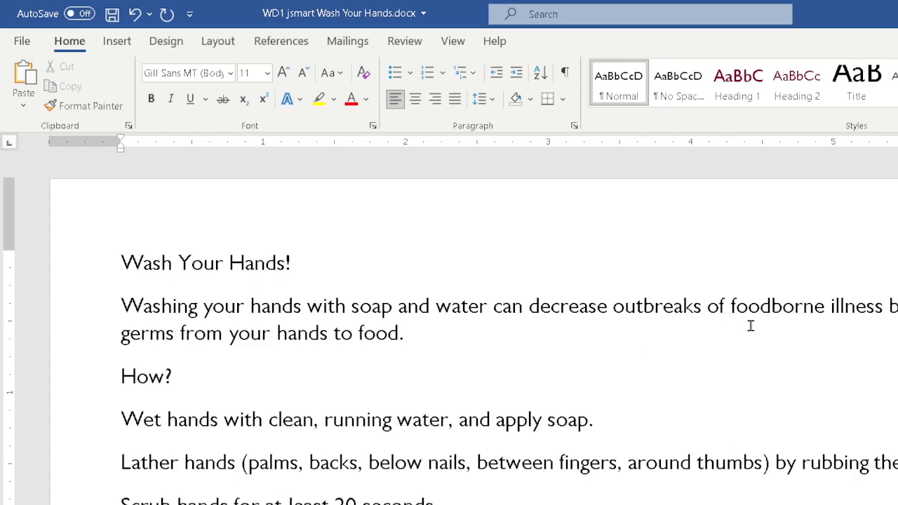
{"action": "left_click", "coordinate": [156, 43]}
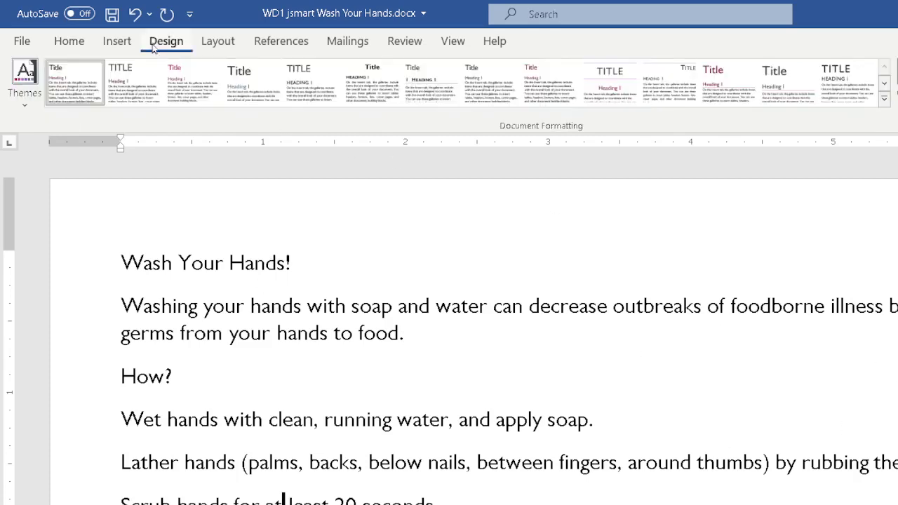
{"action": "left_click", "coordinate": [25, 81]}
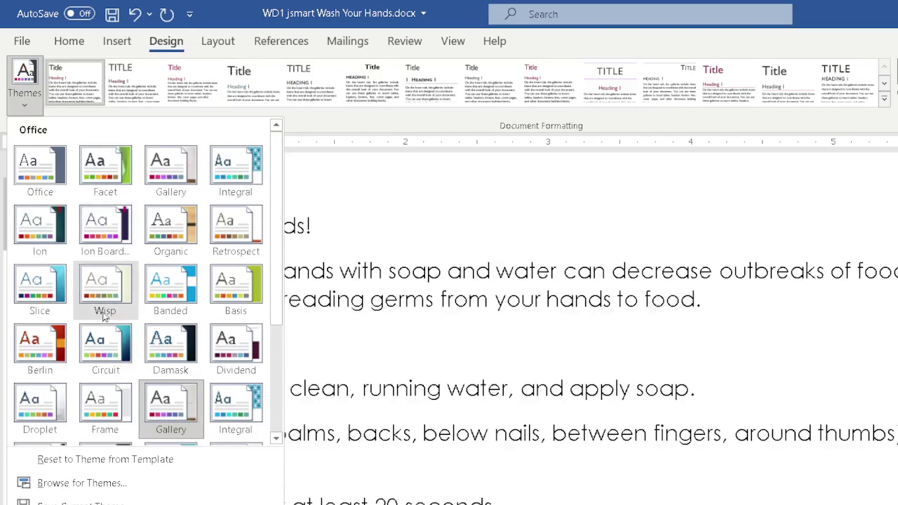
{"action": "scroll", "coordinate": [181, 400], "scroll_direction": "down", "scroll_amount": 3}
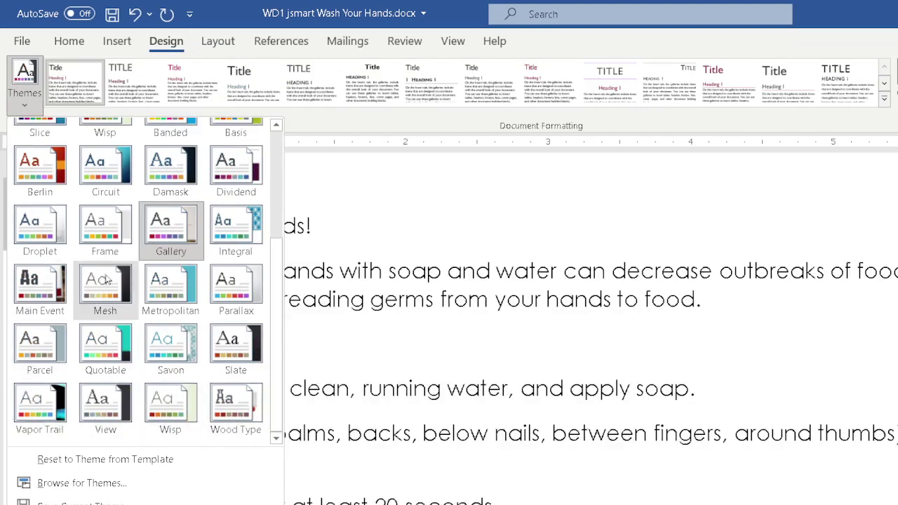
{"action": "left_click", "coordinate": [164, 221]}
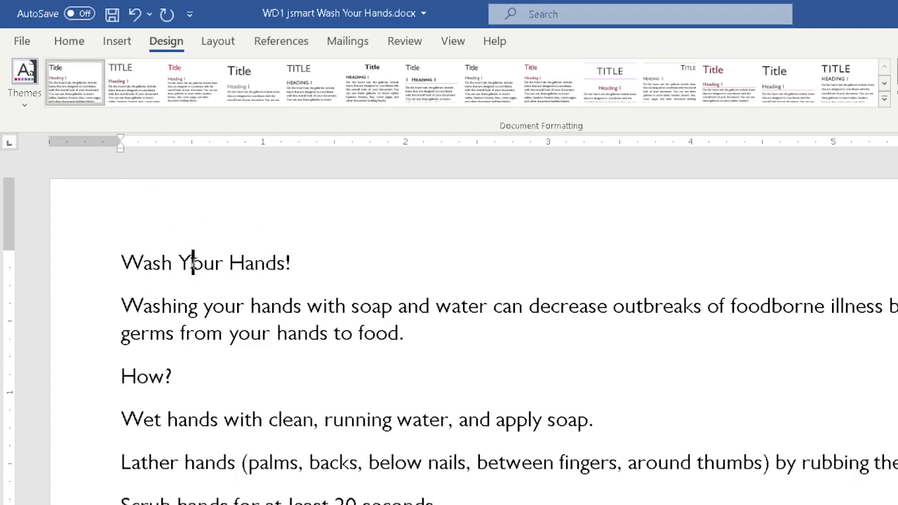
{"action": "left_click", "coordinate": [68, 43]}
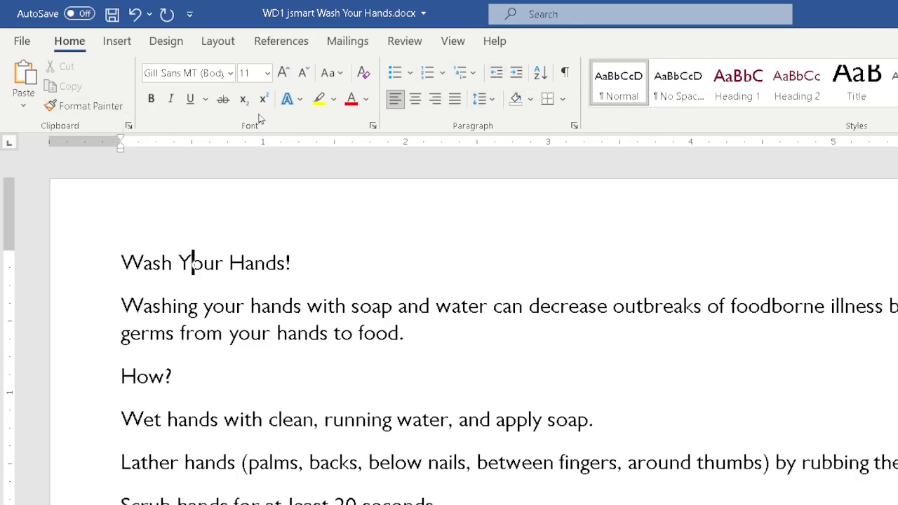
{"action": "left_click_drag", "start_coordinate": [262, 329], "coordinate": [376, 323]}
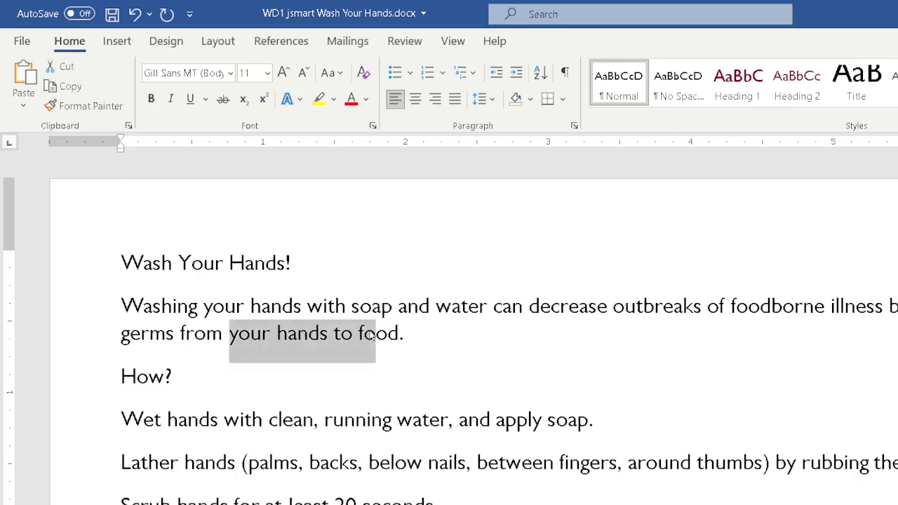
{"action": "left_click", "coordinate": [261, 265]}
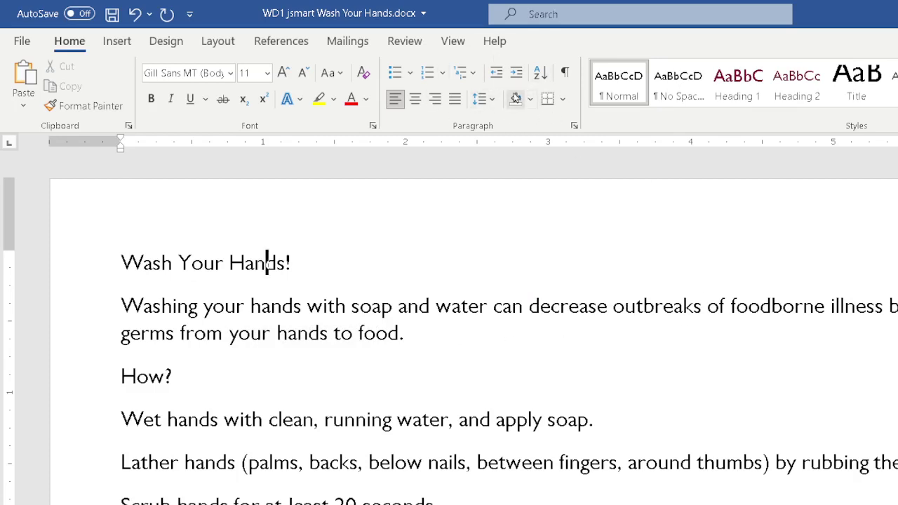
{"action": "left_click", "coordinate": [565, 73]}
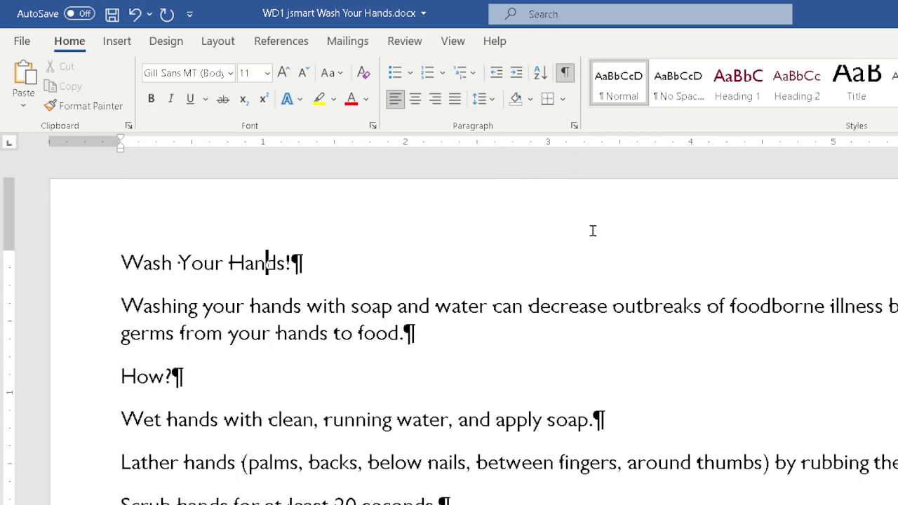
{"action": "left_click", "coordinate": [566, 73]}
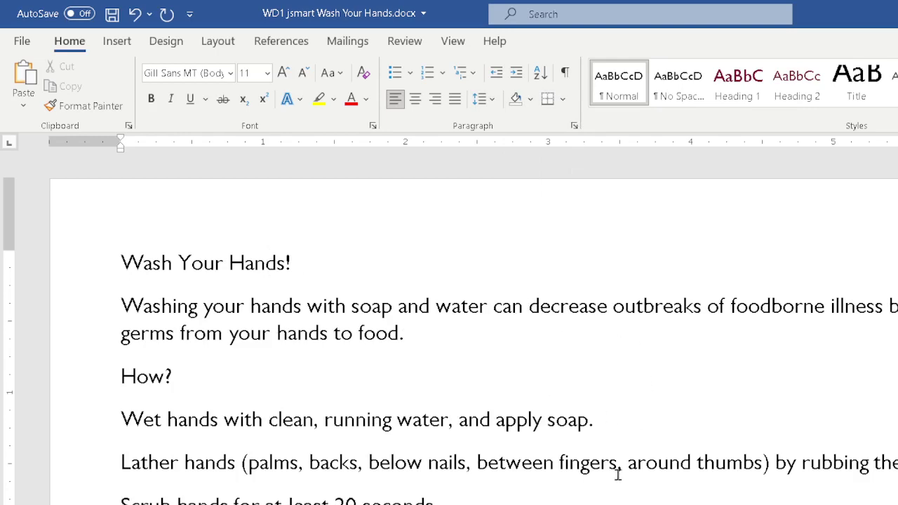
{"action": "scroll", "coordinate": [621, 484], "scroll_direction": "down", "scroll_amount": 7}
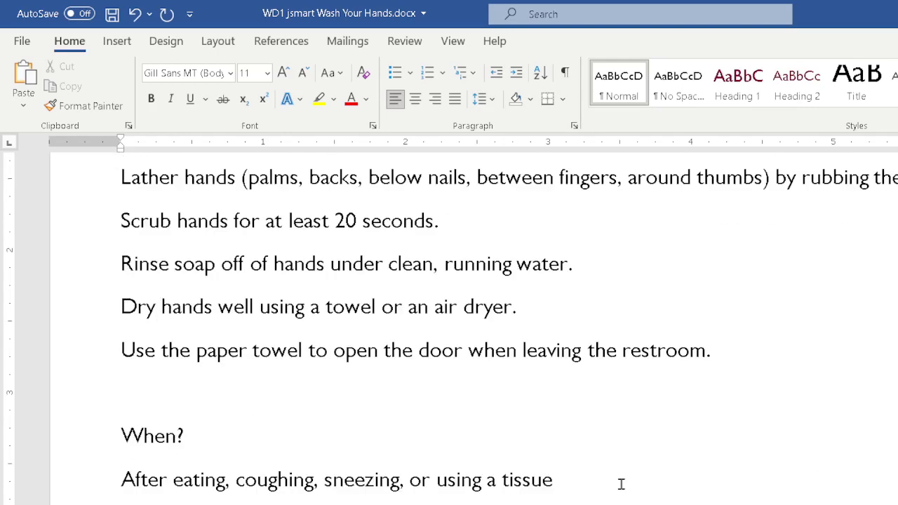
{"action": "left_click", "coordinate": [646, 481]}
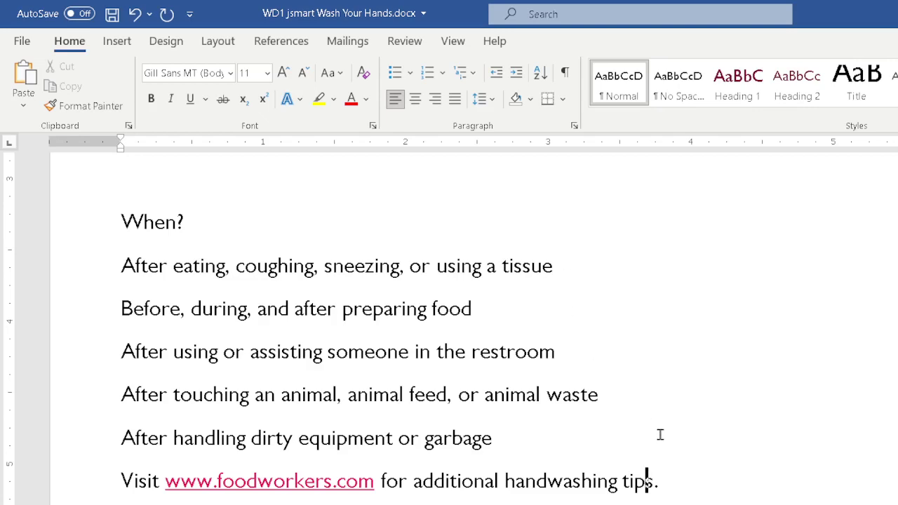
{"action": "scroll", "coordinate": [660, 436], "scroll_direction": "up", "scroll_amount": 5}
{"action": "scroll", "coordinate": [660, 435], "scroll_direction": "up", "scroll_amount": 3}
{"action": "left_click", "coordinate": [228, 262]}
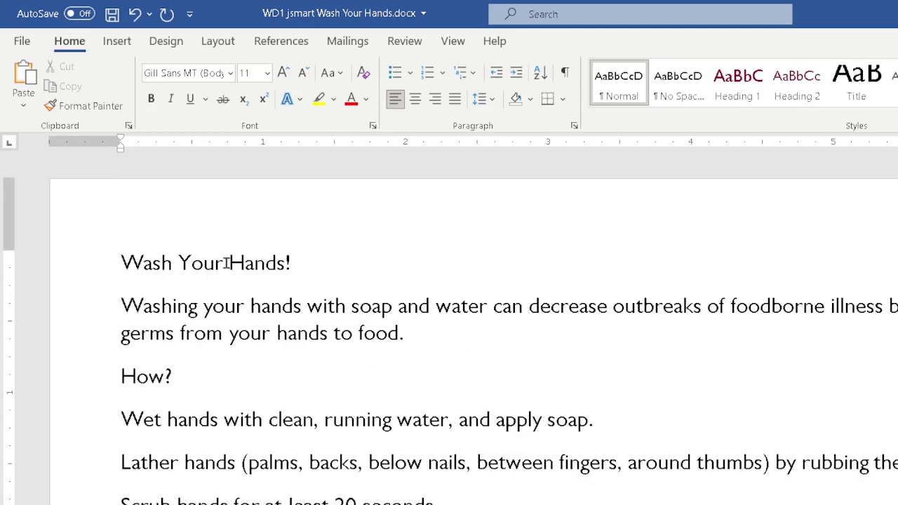
Center the title and the intro paragraph, then select the whole title line
{"action": "left_click", "coordinate": [415, 101]}
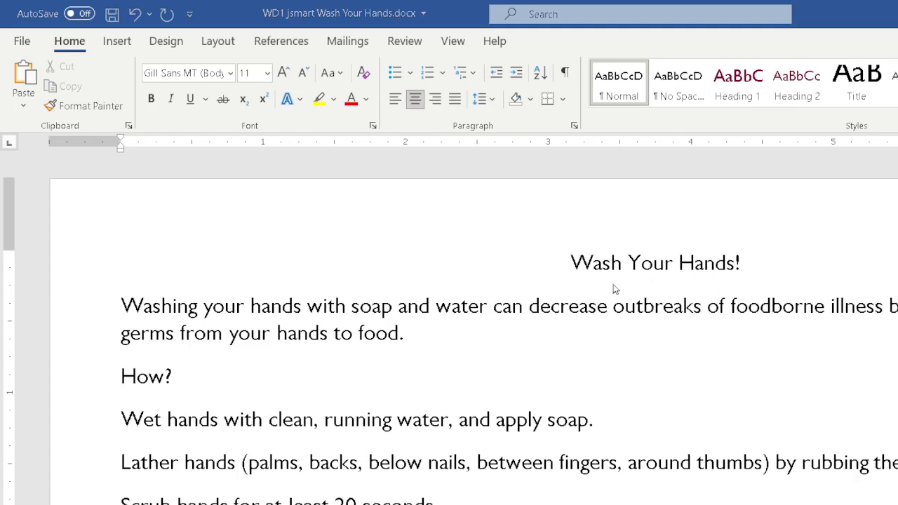
{"action": "left_click", "coordinate": [591, 314]}
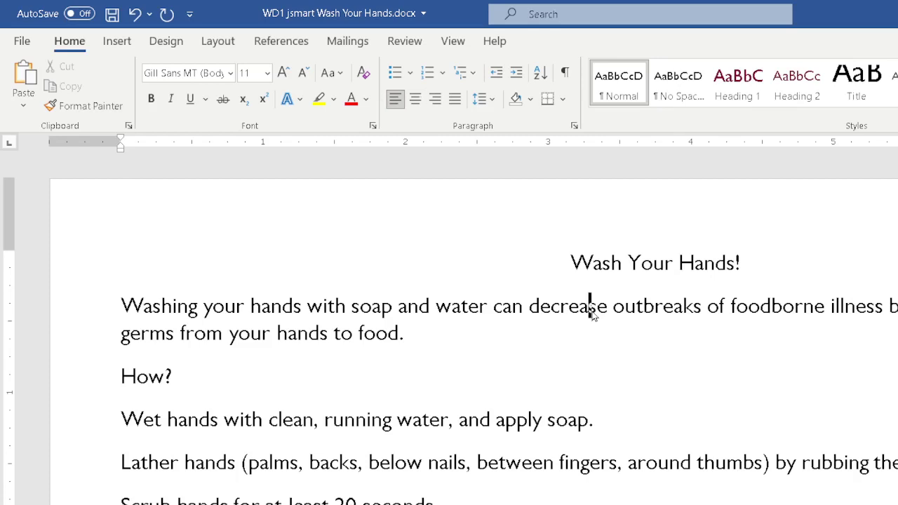
{"action": "left_click", "coordinate": [415, 99]}
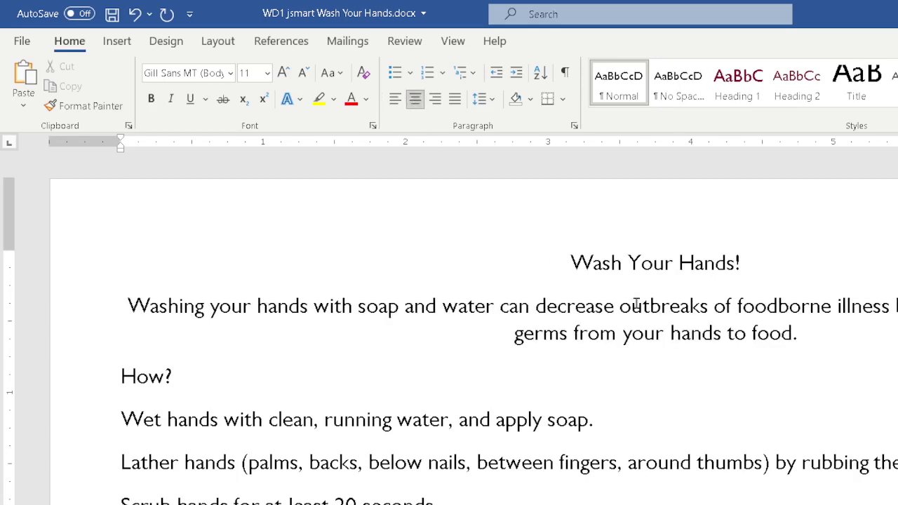
{"action": "left_click", "coordinate": [617, 262]}
{"action": "left_click", "coordinate": [74, 264]}
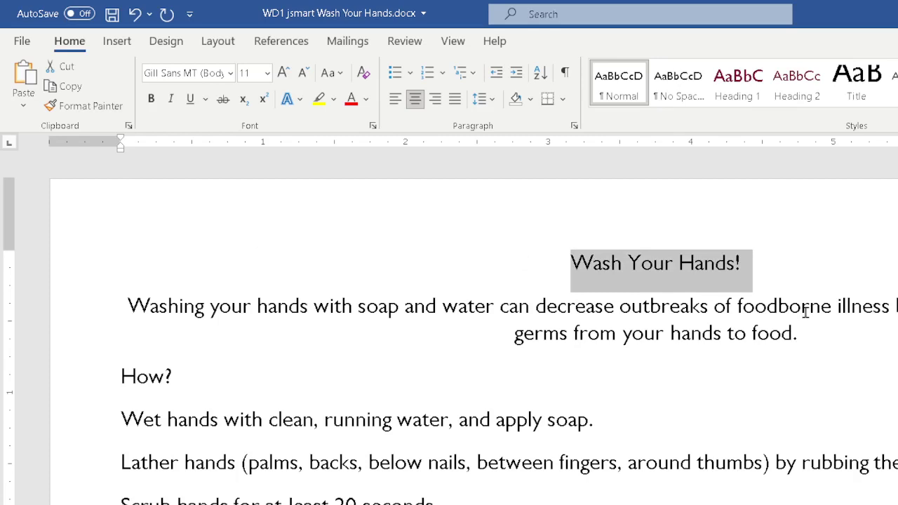
Step the title's font size up and down with Ctrl+Shift+> and <, settling at 36 pt
{"action": "key", "text": "ctrl+shift+period"}
{"action": "key", "text": "ctrl+shift+period"}
{"action": "key", "text": "ctrl+shift+period"}
{"action": "key", "text": "ctrl+shift+period"}
{"action": "key", "text": "ctrl+shift+period"}
{"action": "key", "text": "ctrl+shift+period"}
{"action": "key", "text": "ctrl+shift+period"}
{"action": "key", "text": "ctrl+shift+period"}
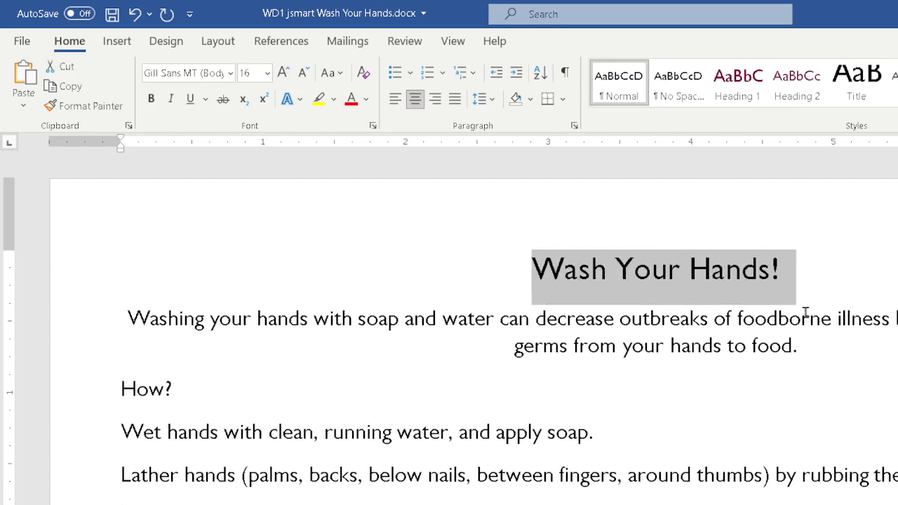
{"action": "key", "text": "ctrl+shift+period"}
{"action": "key", "text": "ctrl+shift+period"}
{"action": "key", "text": "ctrl+shift+period"}
{"action": "key", "text": "ctrl+shift+period"}
{"action": "key", "text": "ctrl+shift+period"}
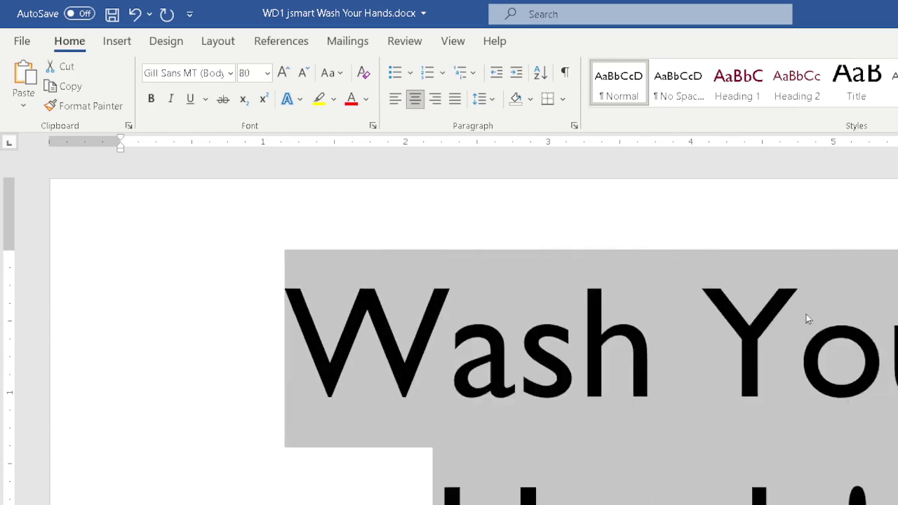
{"action": "key", "text": "ctrl+shift+comma"}
{"action": "key", "text": "ctrl+shift+comma"}
{"action": "key", "text": "ctrl+shift+comma"}
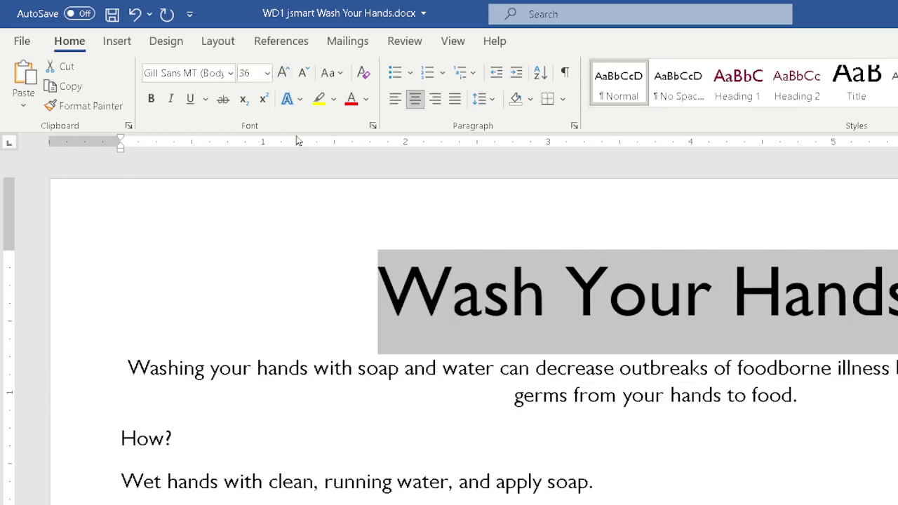
{"action": "key", "text": "ctrl+shift+period"}
{"action": "key", "text": "ctrl+shift+period"}
{"action": "key", "text": "ctrl+shift+comma"}
{"action": "key", "text": "ctrl+shift+comma"}
{"action": "key", "text": "ctrl+shift+comma"}
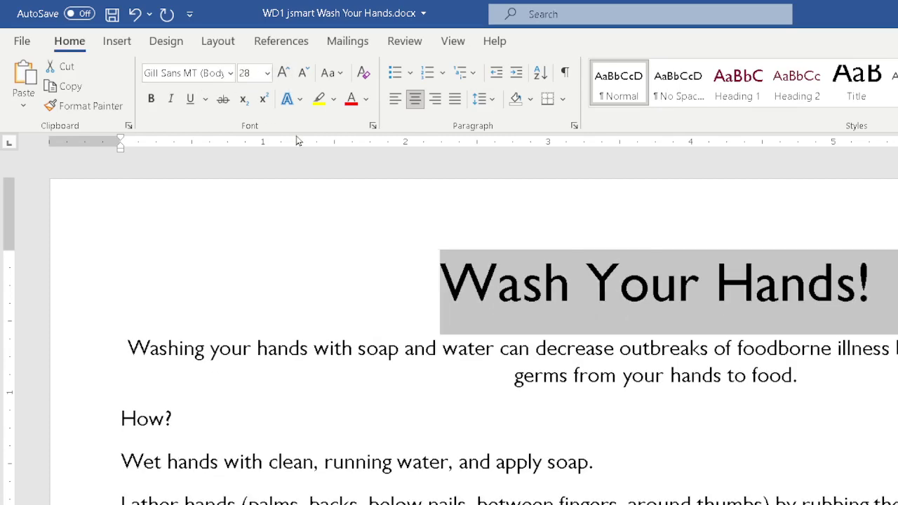
{"action": "key", "text": "ctrl+shift+period"}
{"action": "key", "text": "ctrl+shift+comma"}
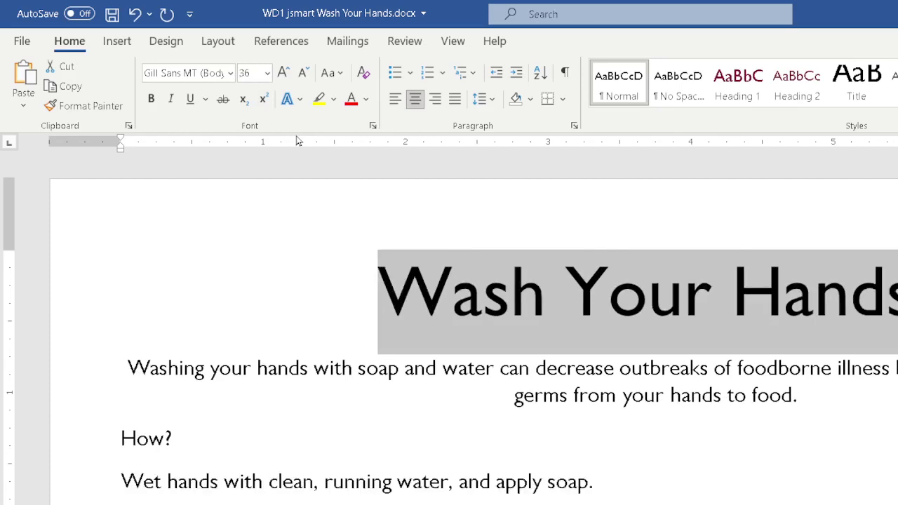
Try a custom 31 pt title size, then set it back to 36 pt
{"action": "left_click", "coordinate": [267, 73]}
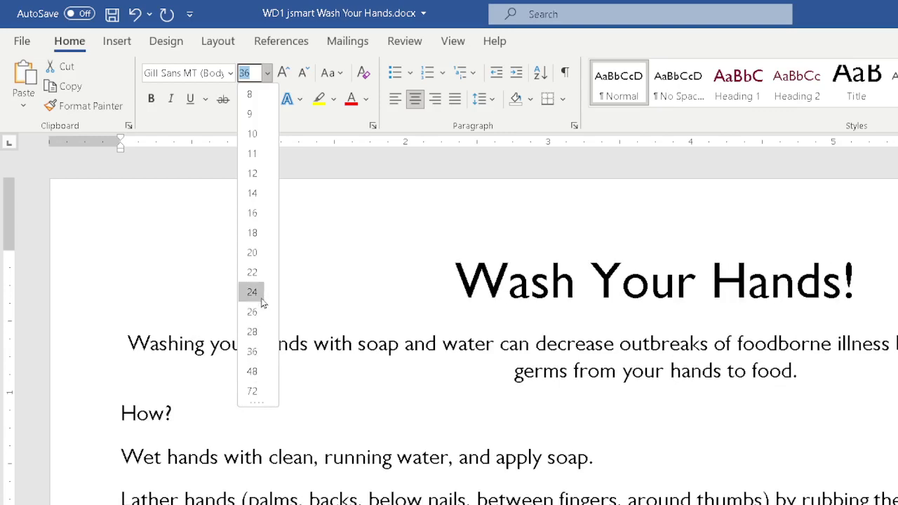
{"action": "left_click", "coordinate": [251, 74]}
{"action": "key", "text": "BackSpace"}
{"action": "key", "text": "BackSpace"}
{"action": "type", "text": "31"}
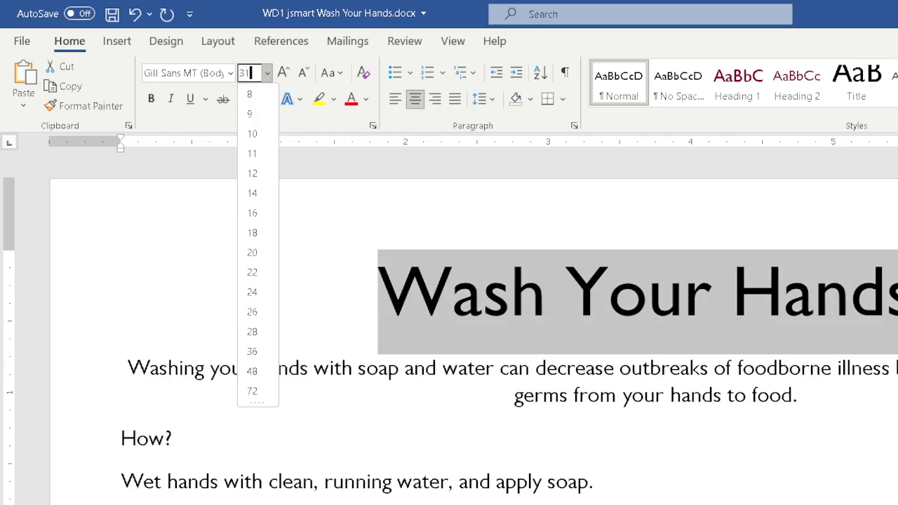
{"action": "key", "text": "Return"}
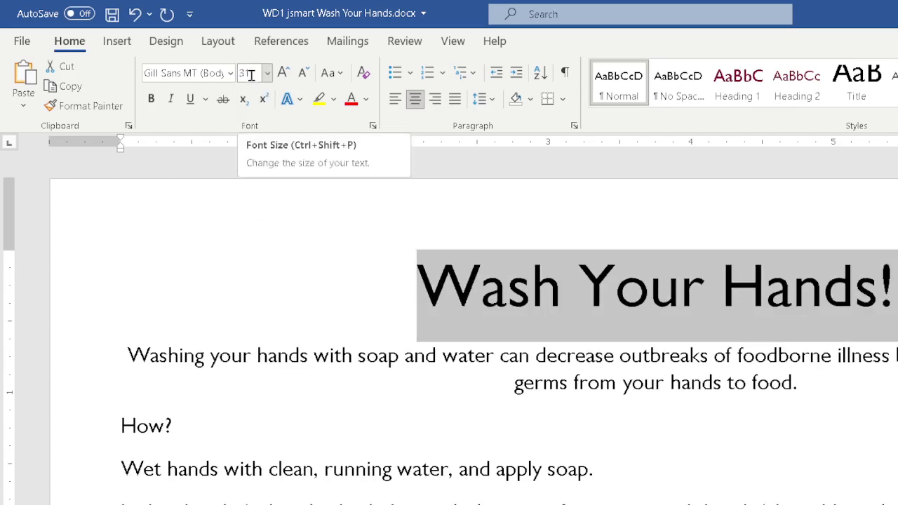
{"action": "left_click", "coordinate": [268, 73]}
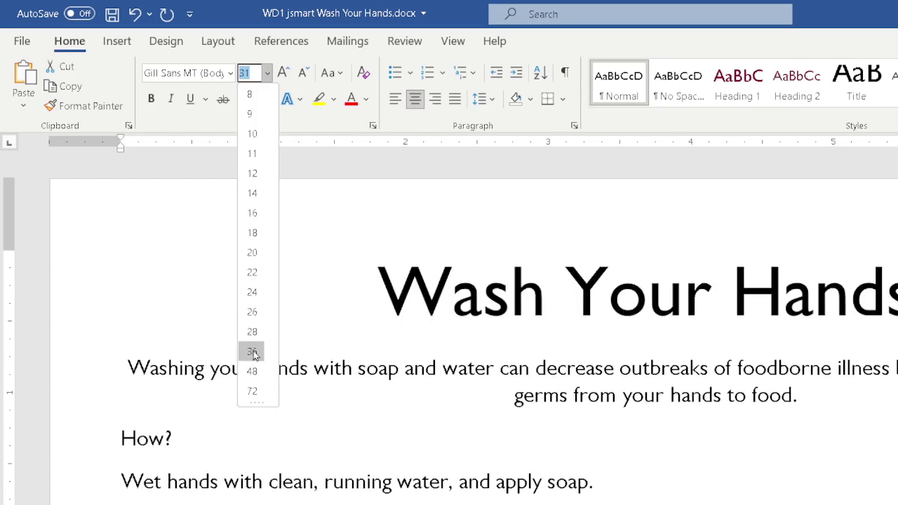
{"action": "left_click", "coordinate": [251, 352]}
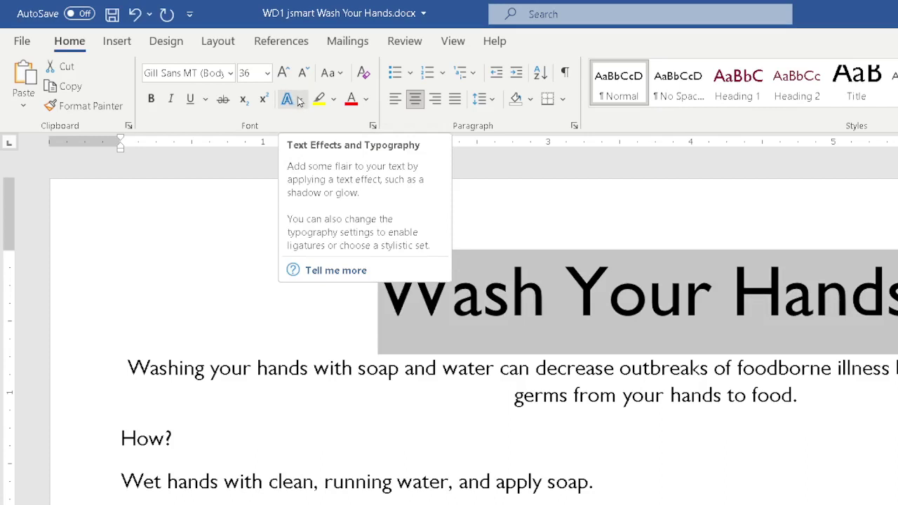
Apply the white fill, red outline and red glow text effect to the title, then reselect it
{"action": "left_click", "coordinate": [298, 101]}
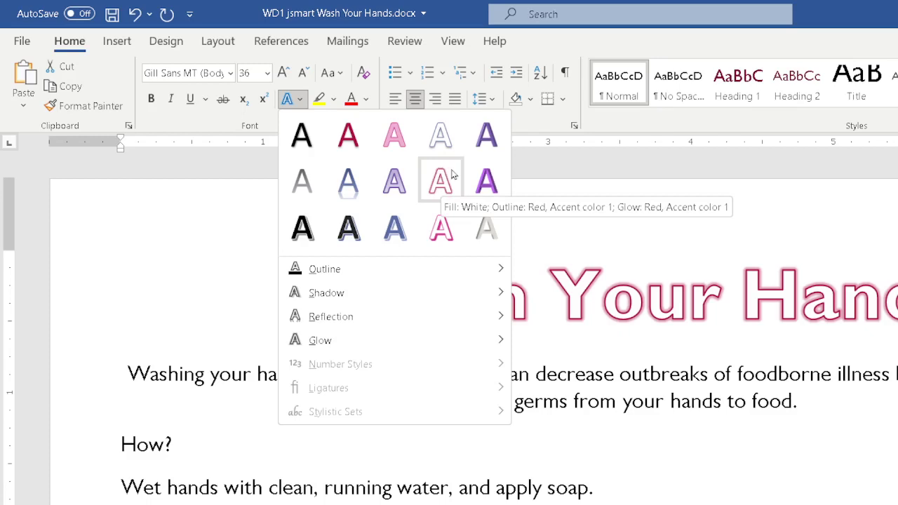
{"action": "left_click", "coordinate": [448, 170]}
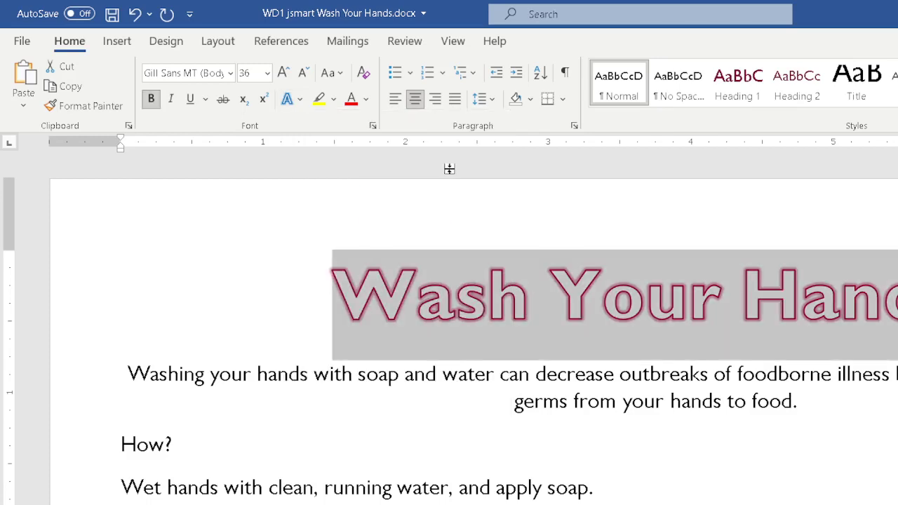
{"action": "left_click", "coordinate": [850, 461]}
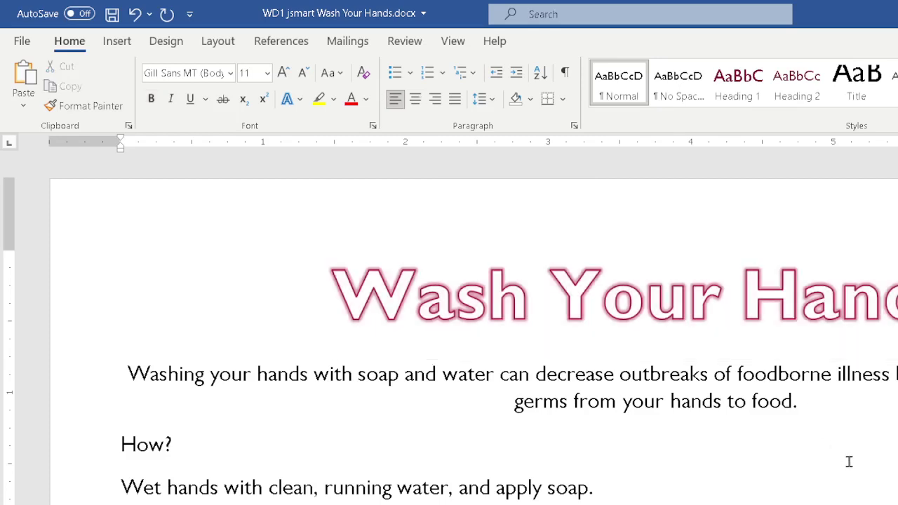
{"action": "left_click", "coordinate": [70, 299]}
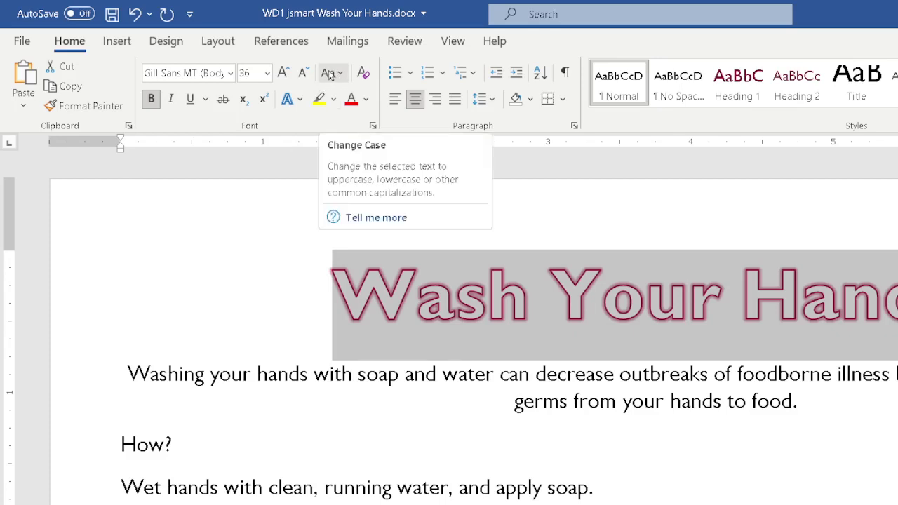
Change the title's case to UPPERCASE so it reads WASH YOUR HANDS
{"action": "left_click", "coordinate": [334, 74]}
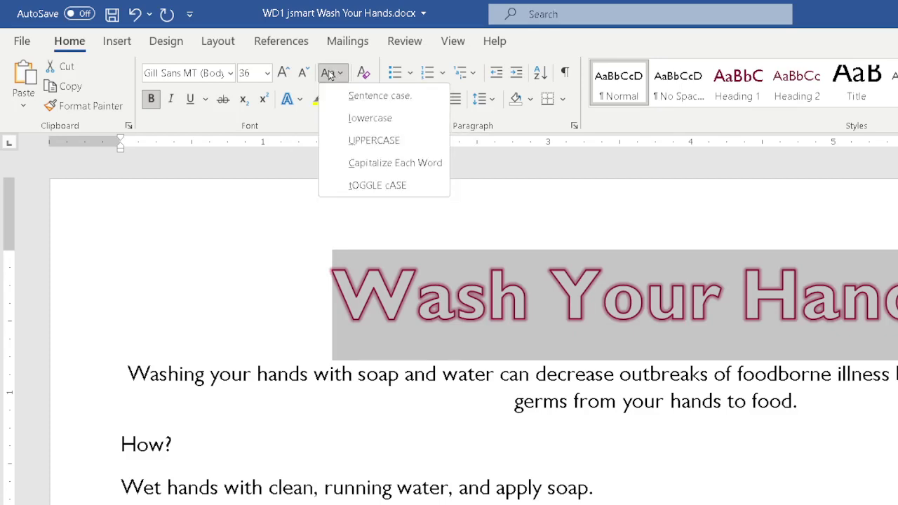
{"action": "left_click", "coordinate": [341, 141]}
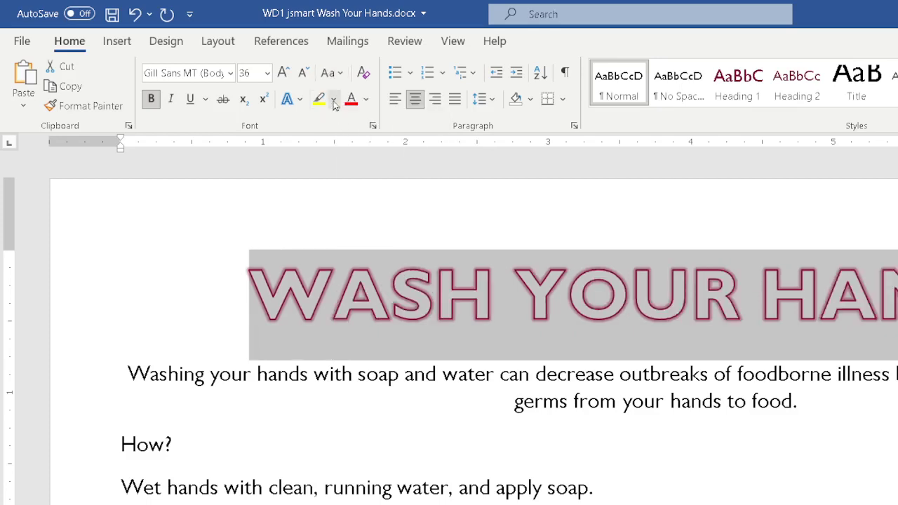
{"action": "left_click", "coordinate": [331, 73]}
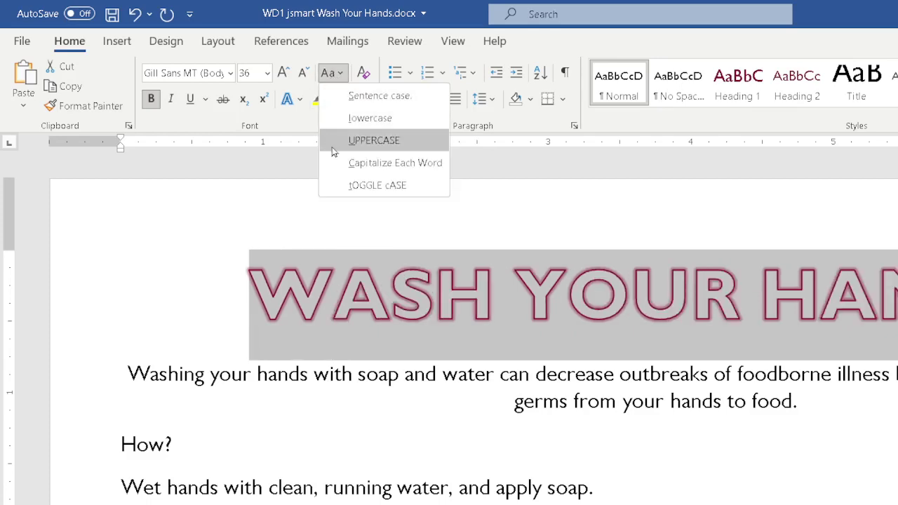
{"action": "left_click", "coordinate": [344, 121]}
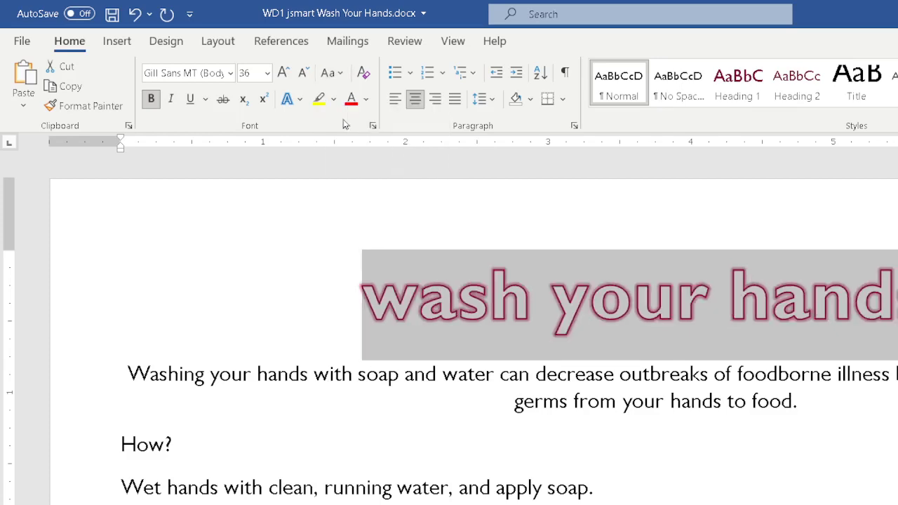
{"action": "left_click", "coordinate": [335, 74]}
{"action": "left_click", "coordinate": [355, 140]}
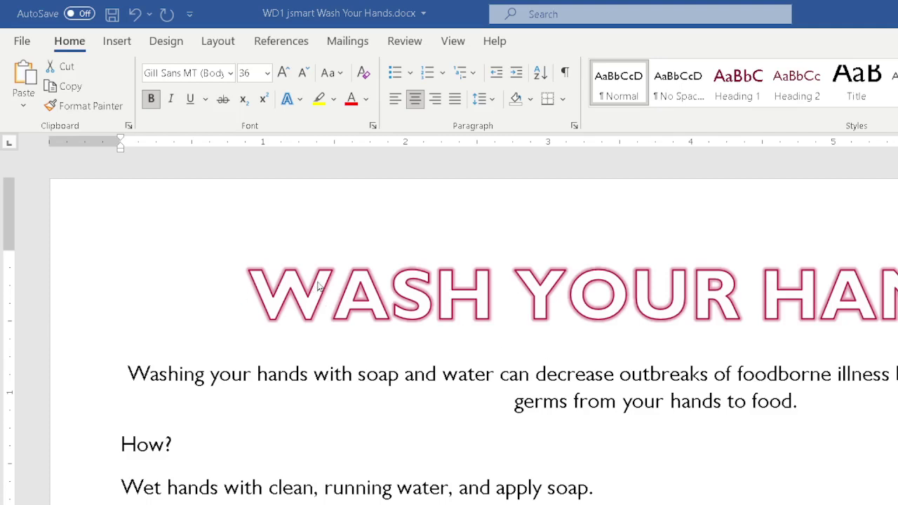
Highlight the uppercase title in purple
{"action": "left_click", "coordinate": [210, 304]}
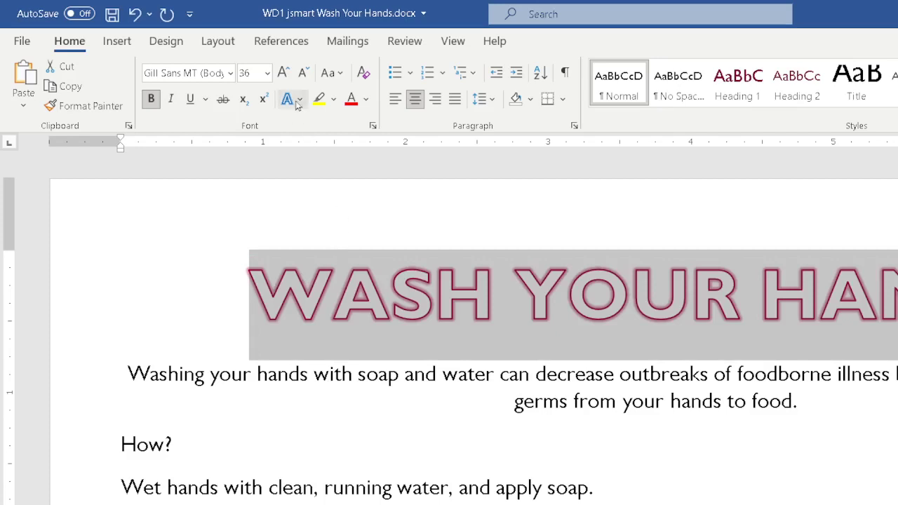
{"action": "left_click", "coordinate": [334, 100]}
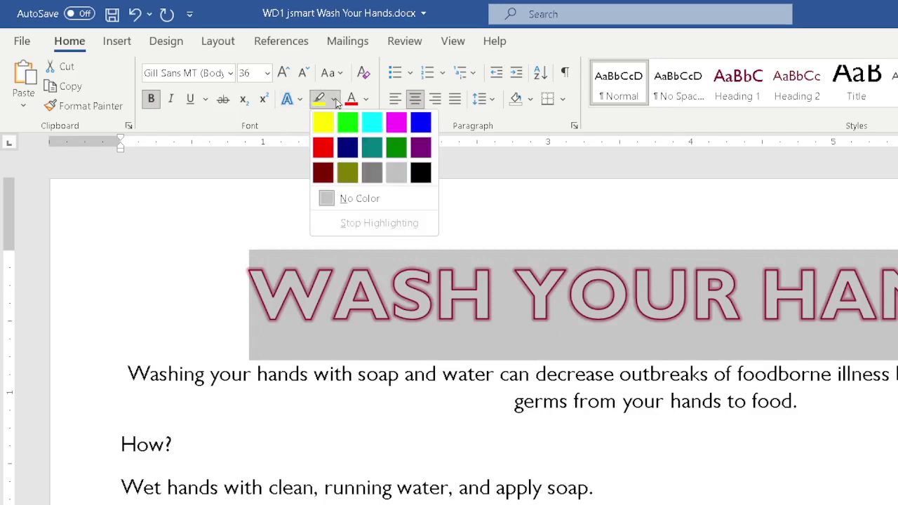
{"action": "left_click", "coordinate": [417, 151]}
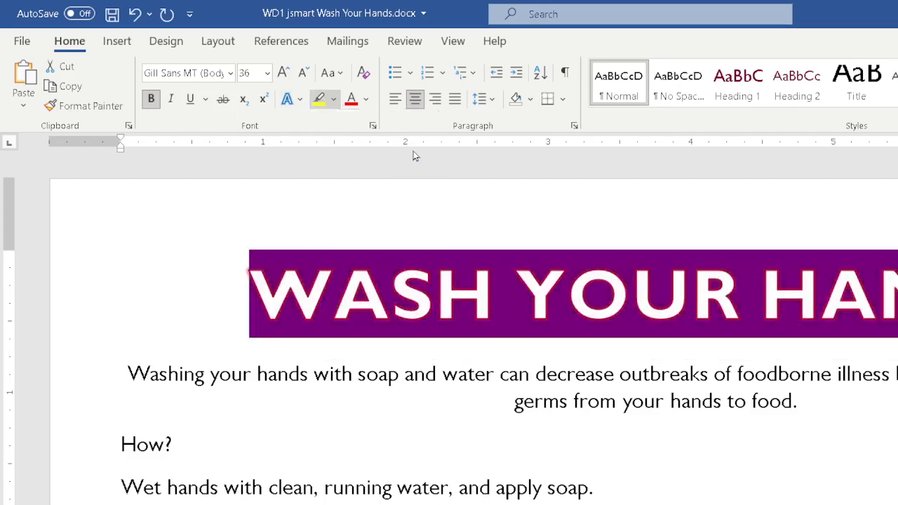
{"action": "left_click", "coordinate": [362, 282]}
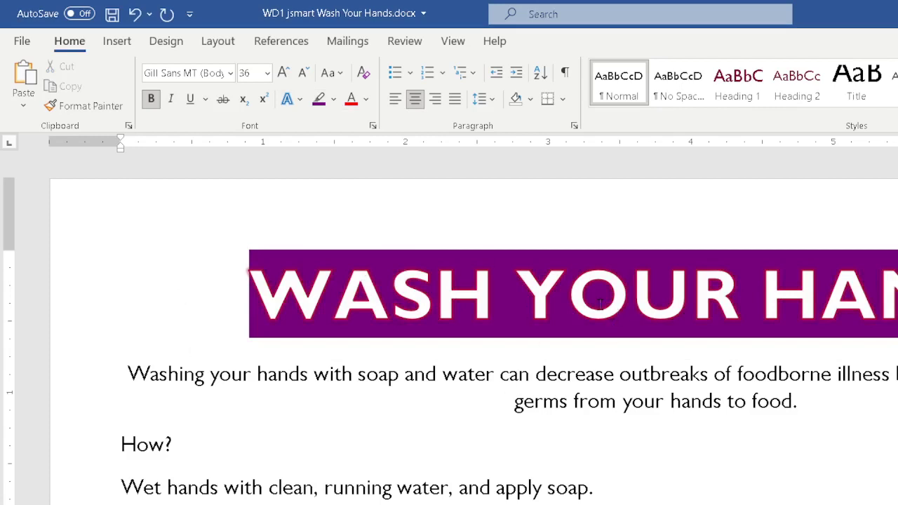
Undo the purple highlight and show the paragraph Shading colours
{"action": "left_click", "coordinate": [136, 14]}
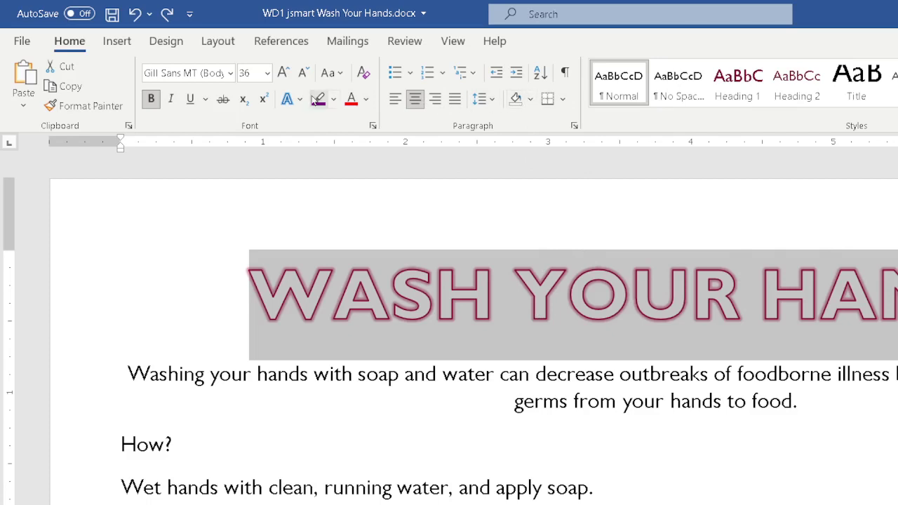
{"action": "left_click", "coordinate": [531, 101]}
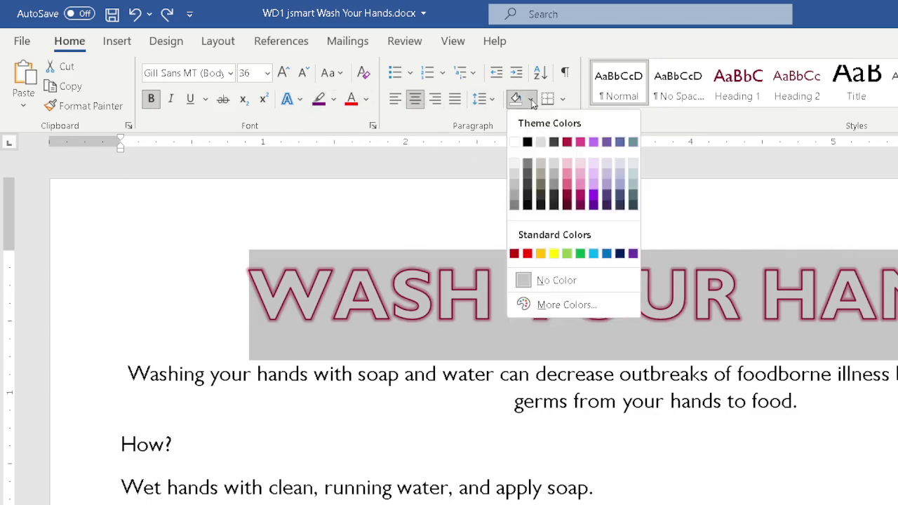
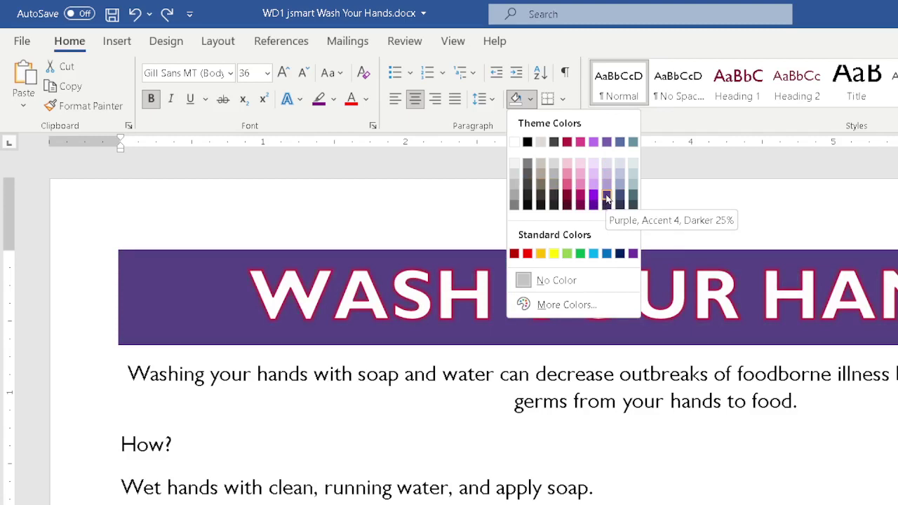
Apply Purple, Accent 4, Darker 25% shading behind the WASH YOUR HANDS text, then deselect it
{"action": "left_click", "coordinate": [608, 199]}
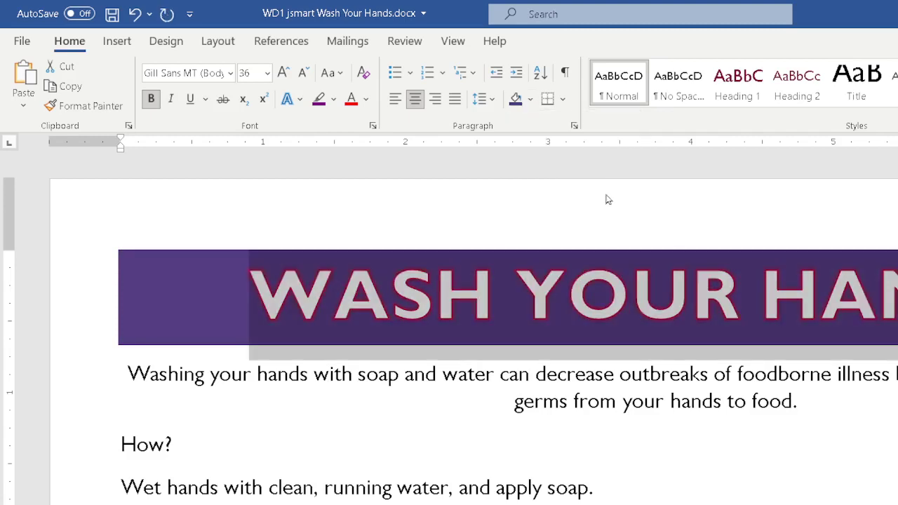
{"action": "left_click", "coordinate": [531, 99]}
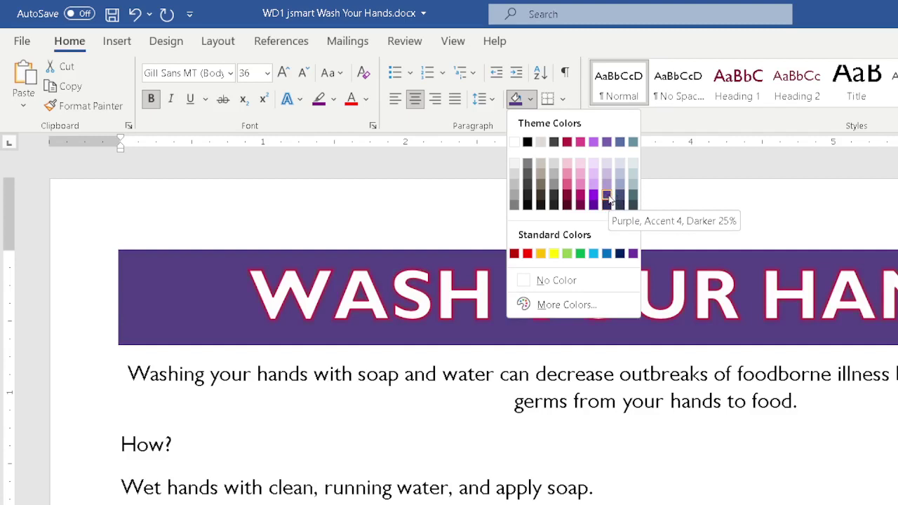
{"action": "left_click", "coordinate": [607, 197]}
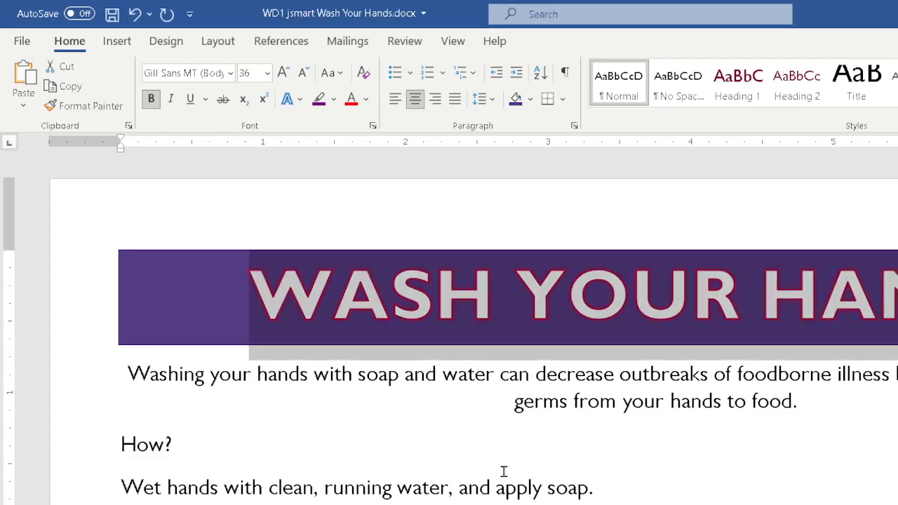
{"action": "left_click", "coordinate": [569, 487]}
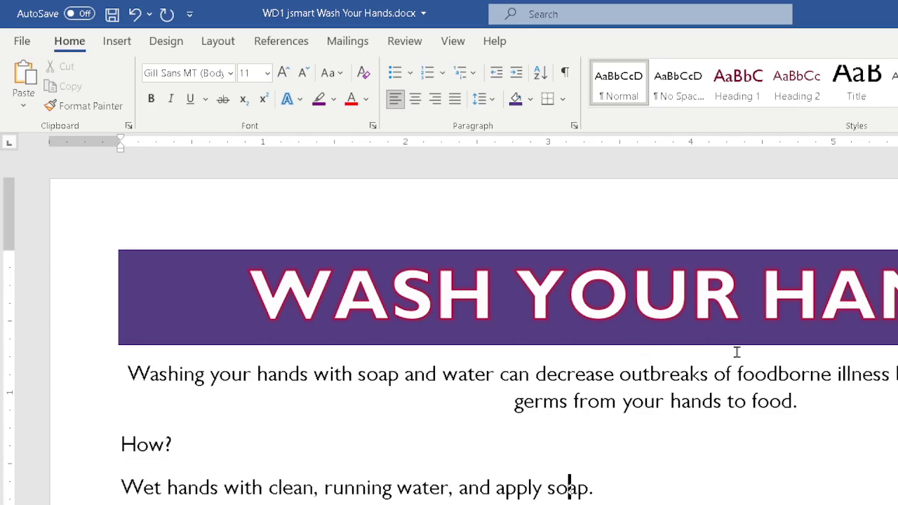
Draw a banner-wide text box below the title and raise its bottom edge slightly
{"action": "left_click", "coordinate": [107, 44]}
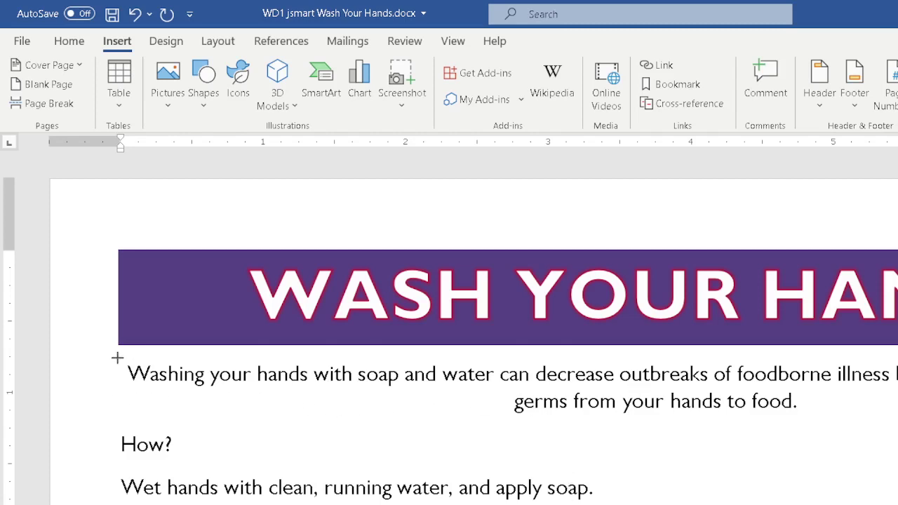
{"action": "left_click_drag", "start_coordinate": [117, 358], "coordinate": [897, 463]}
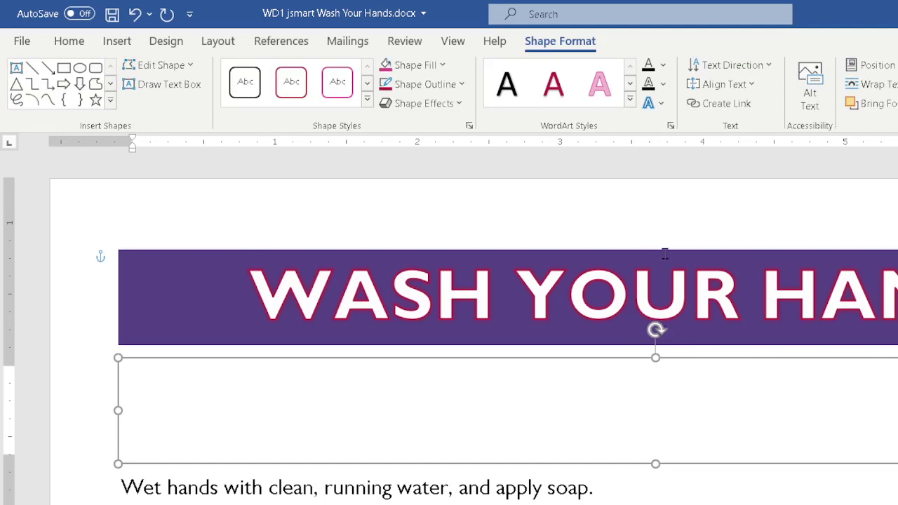
{"action": "left_click_drag", "start_coordinate": [655, 463], "coordinate": [655, 456]}
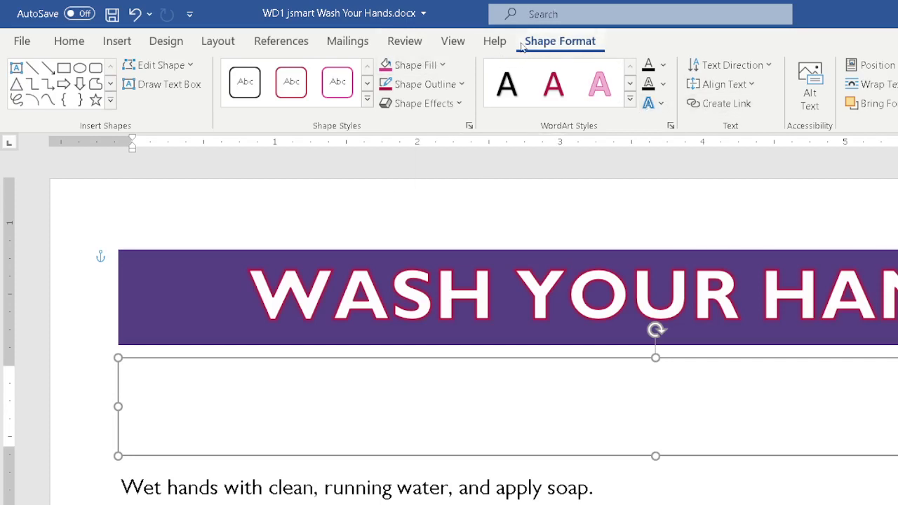
Fill the new box with purple and type 'Wash your hands!' inside it
{"action": "left_click", "coordinate": [444, 68]}
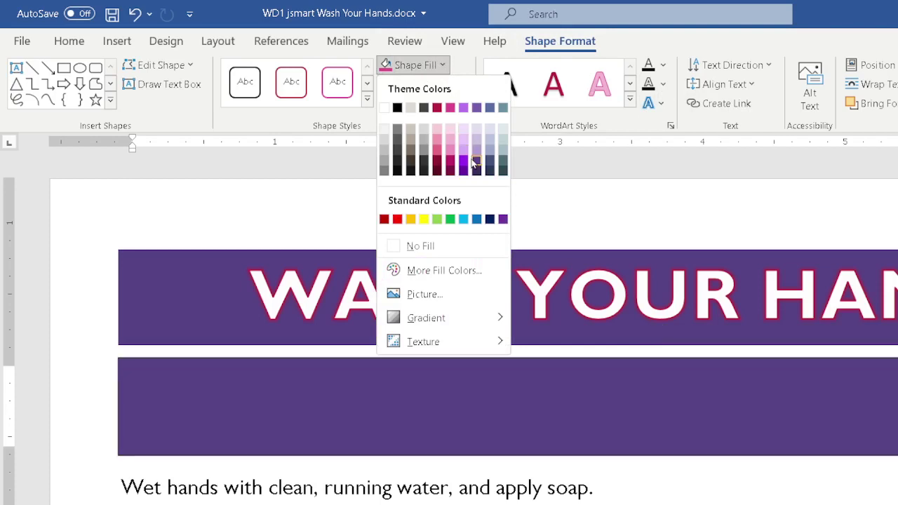
{"action": "left_click", "coordinate": [476, 162]}
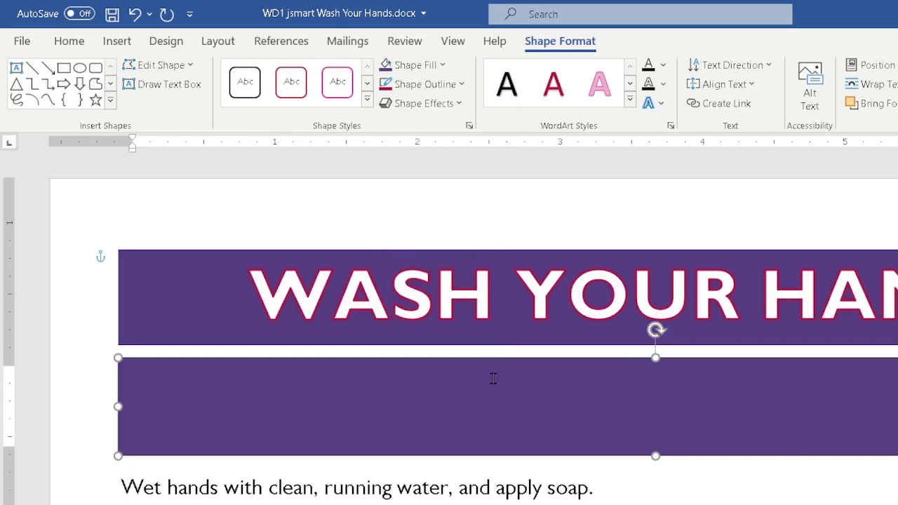
{"action": "type", "text": "Wash you t"}
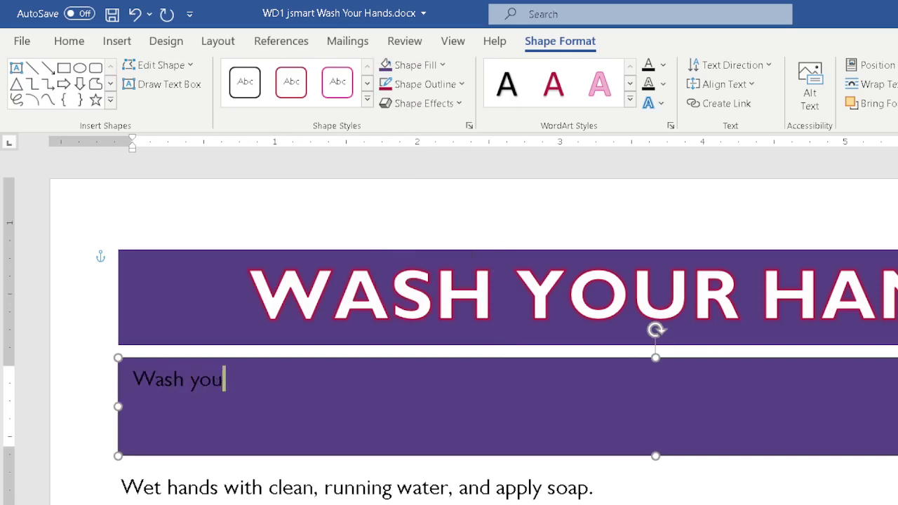
{"action": "key", "text": "BackSpace"}
{"action": "key", "text": "BackSpace"}
{"action": "type", "text": "r hands!"}
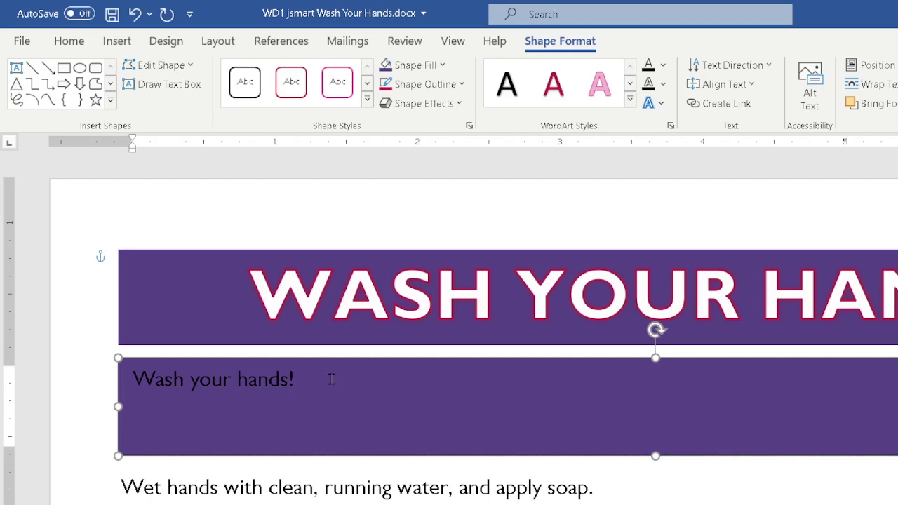
Enlarge the 'Wash your hands!' text to 36 points
{"action": "left_click_drag", "start_coordinate": [332, 379], "coordinate": [150, 377]}
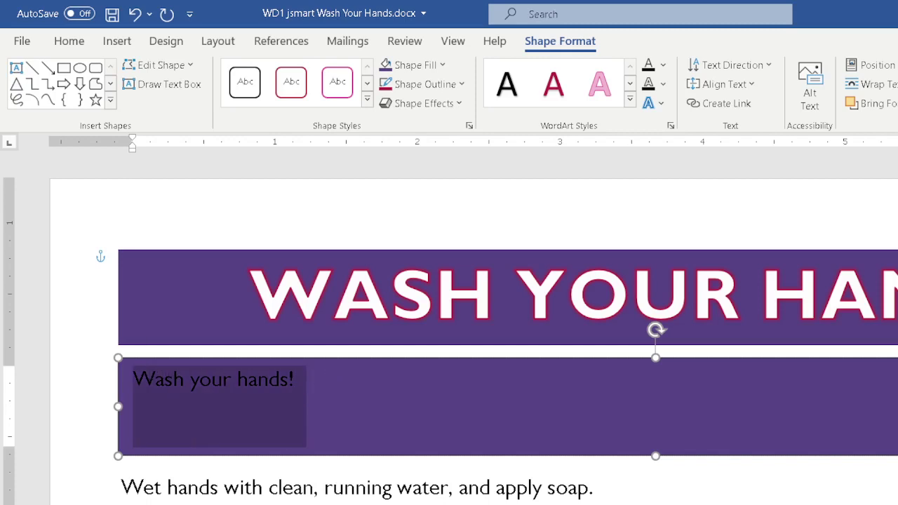
{"action": "key", "text": "ctrl+shift+period"}
{"action": "key", "text": "ctrl+shift+period"}
{"action": "key", "text": "ctrl+shift+period"}
{"action": "key", "text": "ctrl+shift+period"}
{"action": "key", "text": "ctrl+shift+period"}
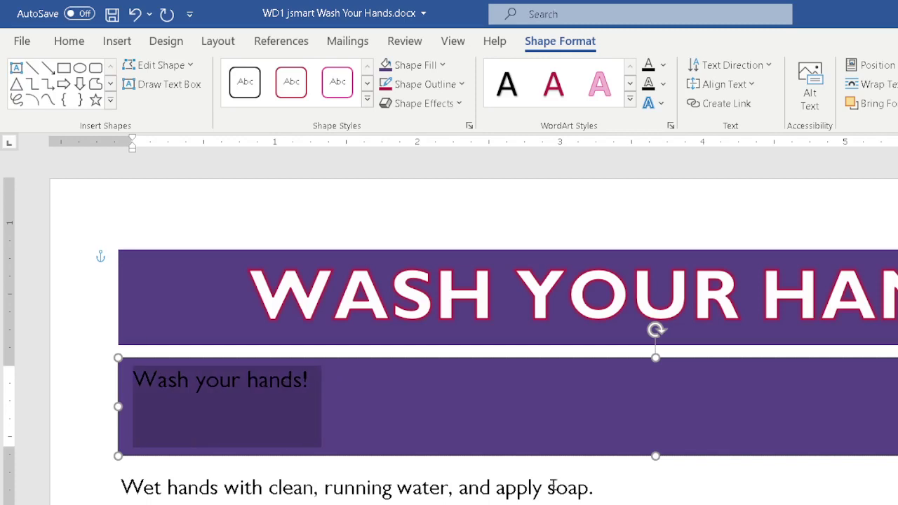
{"action": "key", "text": "ctrl+shift+period"}
{"action": "key", "text": "ctrl+shift+period"}
{"action": "key", "text": "ctrl+shift+period"}
{"action": "key", "text": "ctrl+shift+period"}
{"action": "key", "text": "ctrl+shift+period"}
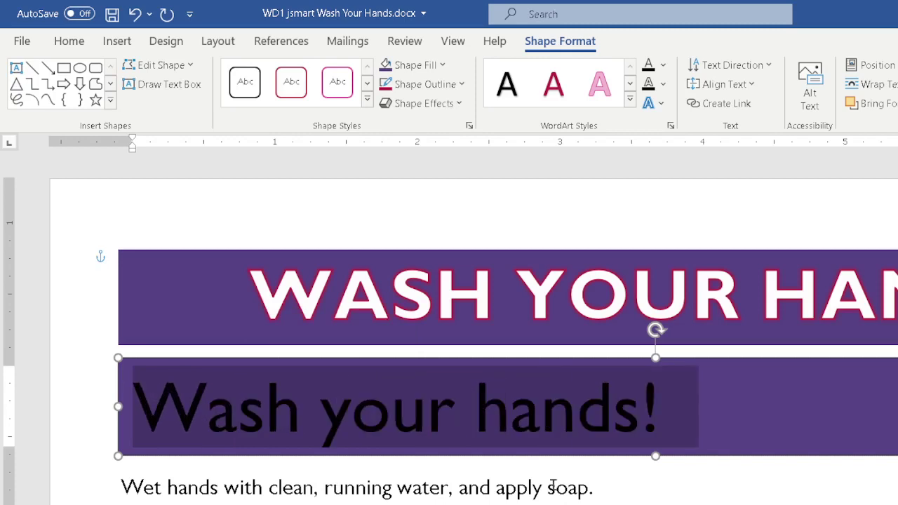
{"action": "key", "text": "ctrl+shift+comma"}
{"action": "key", "text": "ctrl+shift+period"}
{"action": "left_click", "coordinate": [72, 44]}
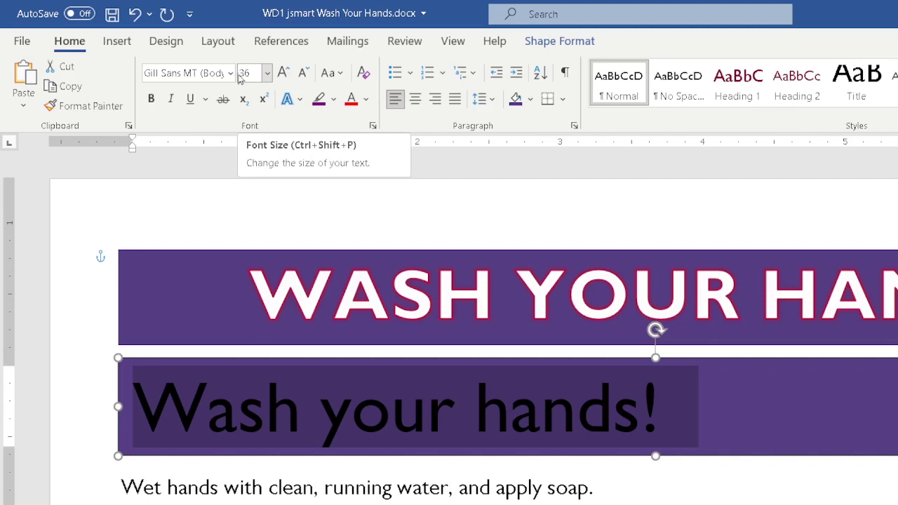
Centre the box text, make it UPPERCASE, and apply the Fill White, Outline Red effect
{"action": "left_click", "coordinate": [416, 98]}
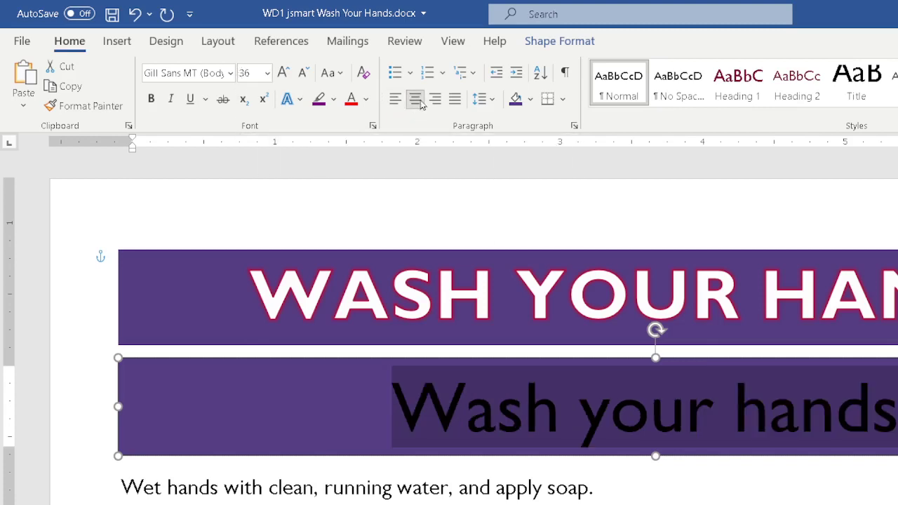
{"action": "left_click", "coordinate": [328, 73]}
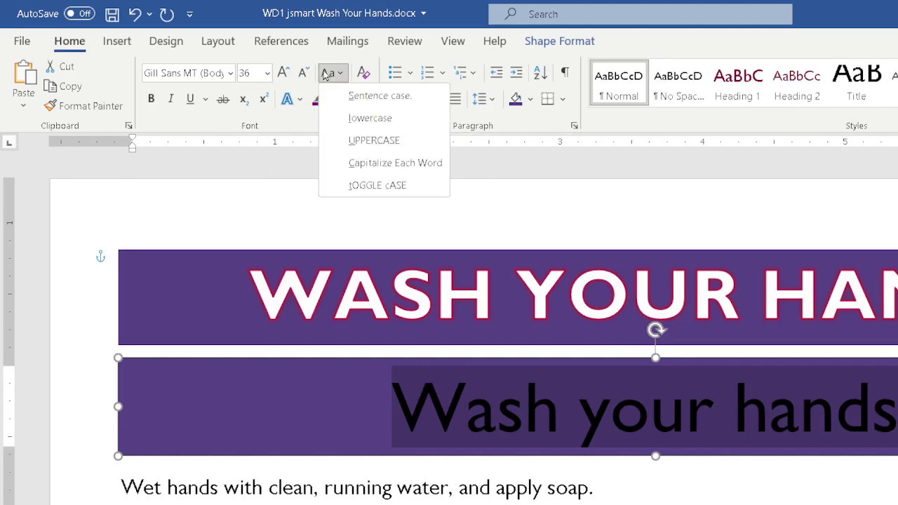
{"action": "left_click", "coordinate": [346, 142]}
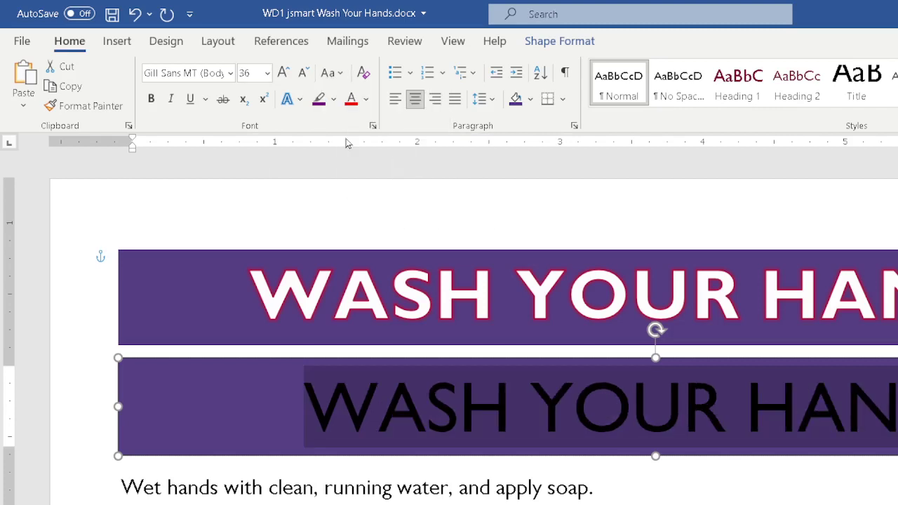
{"action": "left_click", "coordinate": [287, 99]}
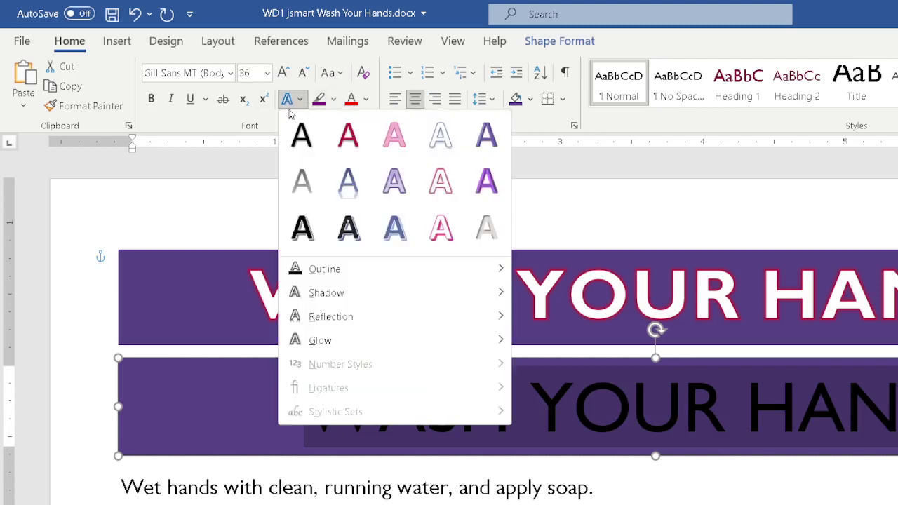
{"action": "left_click", "coordinate": [438, 179]}
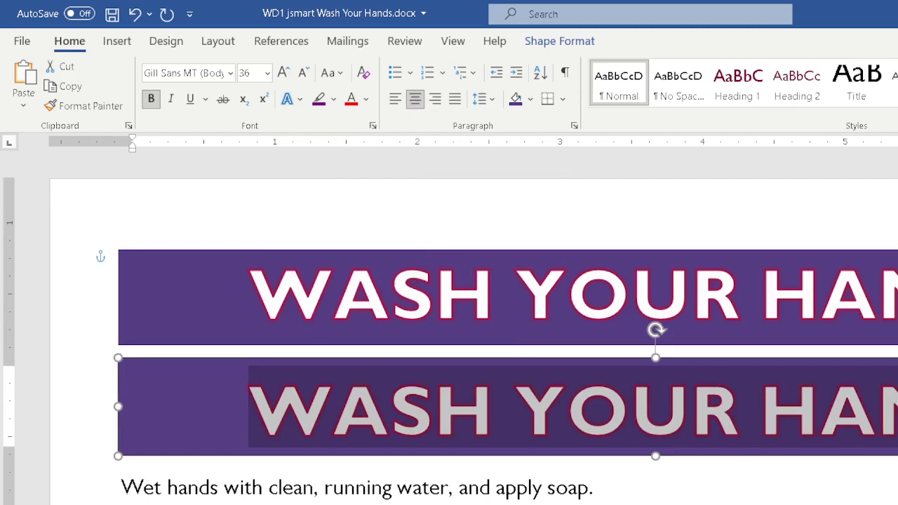
Move the purple text box up so it lies over the original banner
{"action": "left_click", "coordinate": [593, 488]}
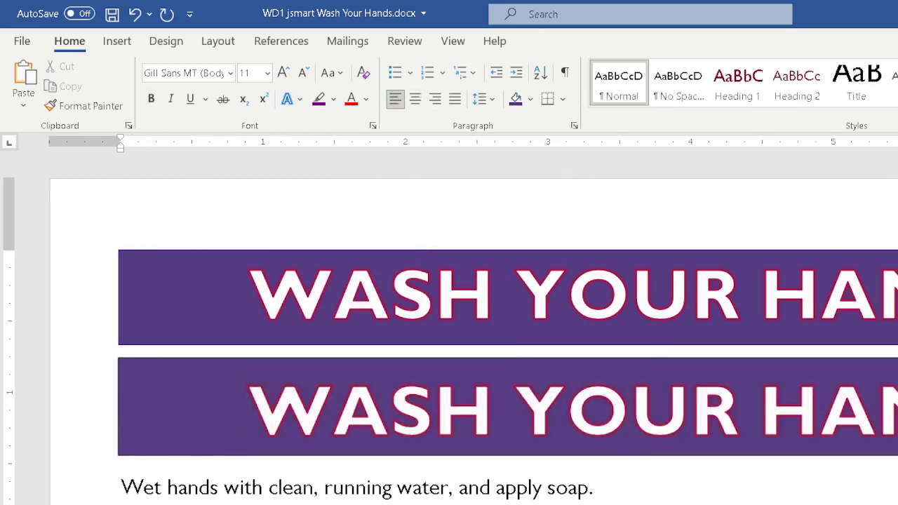
{"action": "left_click", "coordinate": [802, 368]}
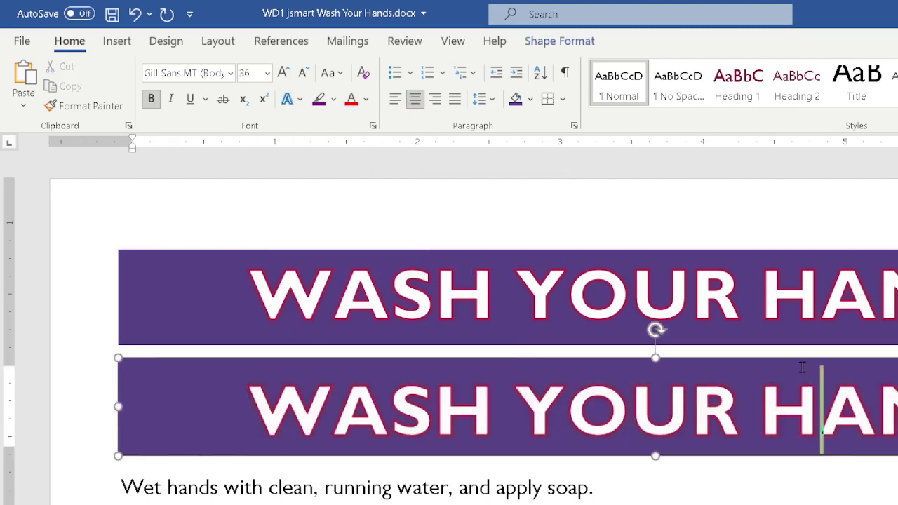
{"action": "mouse_move", "coordinate": [655, 325]}
{"action": "left_mouse_down"}
{"action": "mouse_move", "coordinate": [670, 330]}
{"action": "mouse_move", "coordinate": [641, 321]}
{"action": "mouse_move", "coordinate": [674, 325]}
{"action": "mouse_move", "coordinate": [647, 314]}
{"action": "left_mouse_up"}
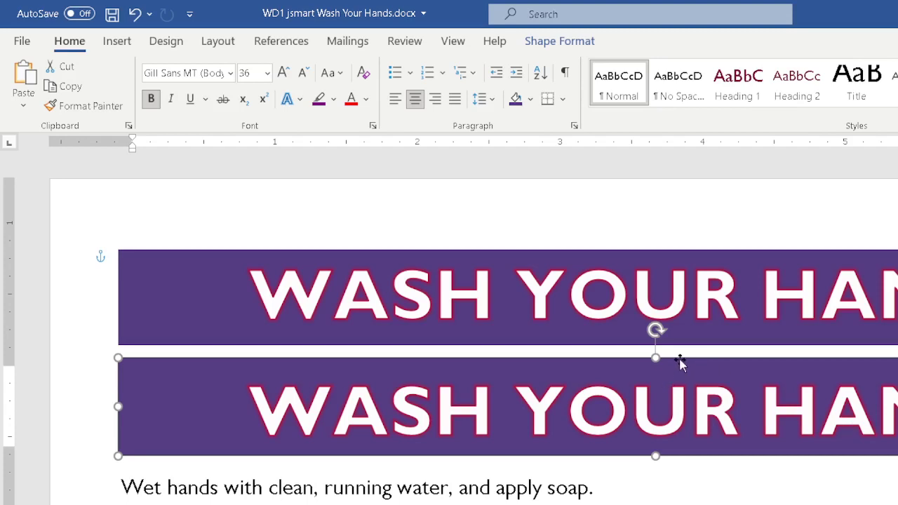
{"action": "left_click_drag", "start_coordinate": [681, 344], "coordinate": [680, 251]}
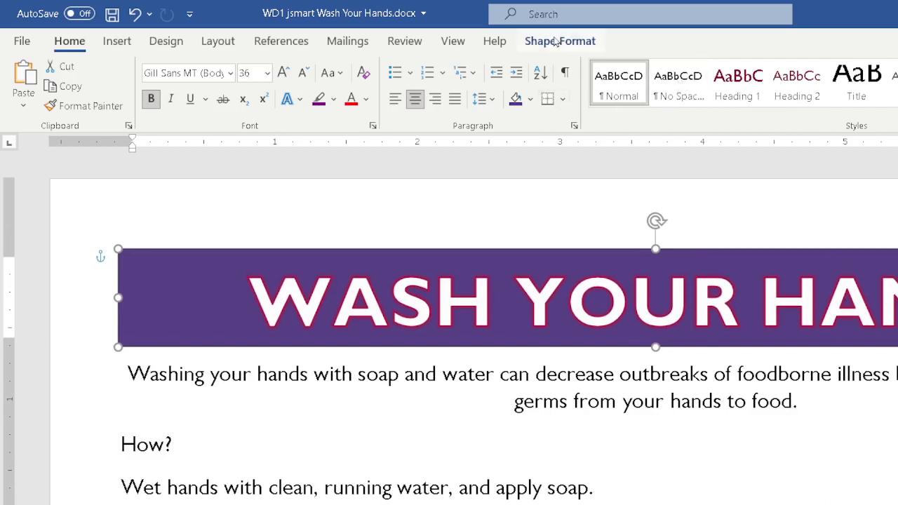
Try a 3-D preset on the banner, undo it, and apply an outer drop shadow instead
{"action": "left_click", "coordinate": [555, 42]}
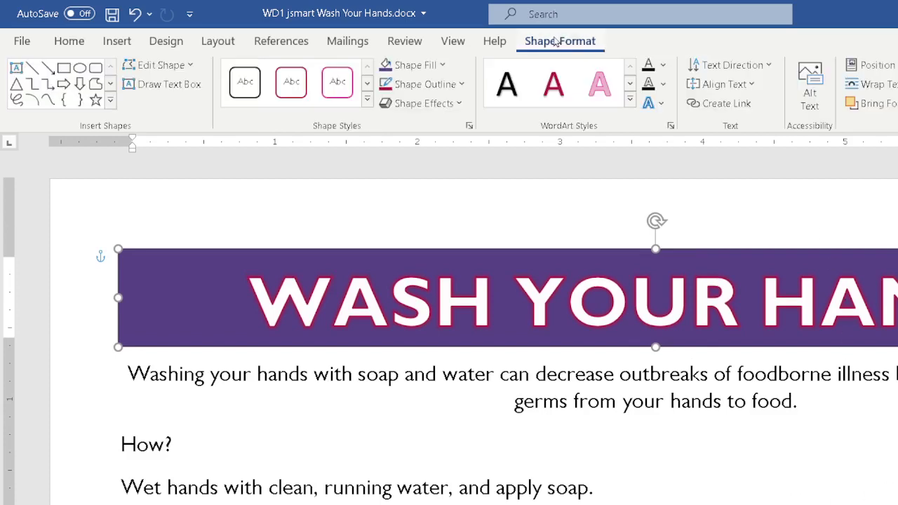
{"action": "left_click", "coordinate": [433, 103]}
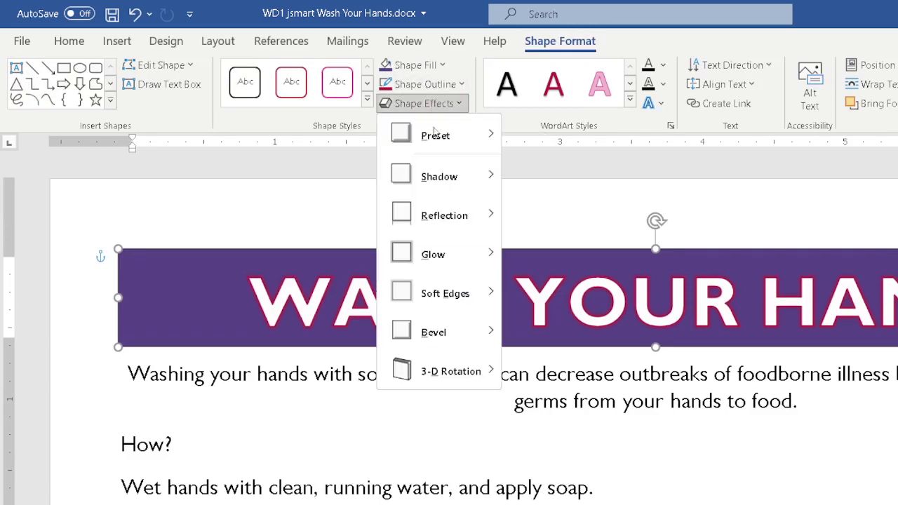
{"action": "mouse_move", "coordinate": [435, 135]}
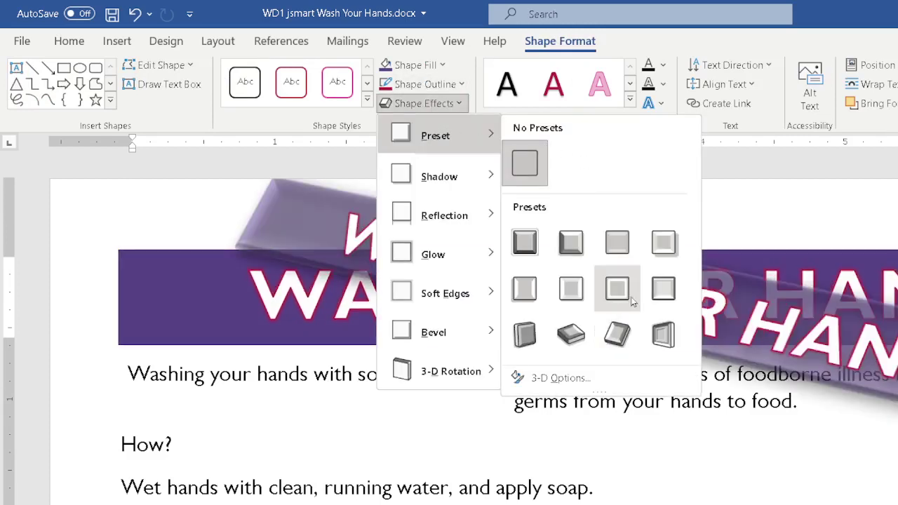
{"action": "left_click", "coordinate": [573, 288]}
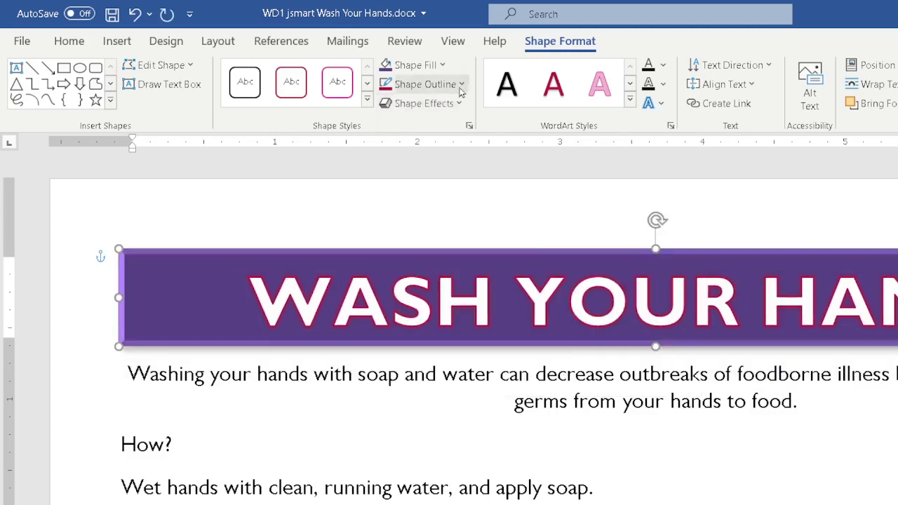
{"action": "key", "text": "ctrl+z"}
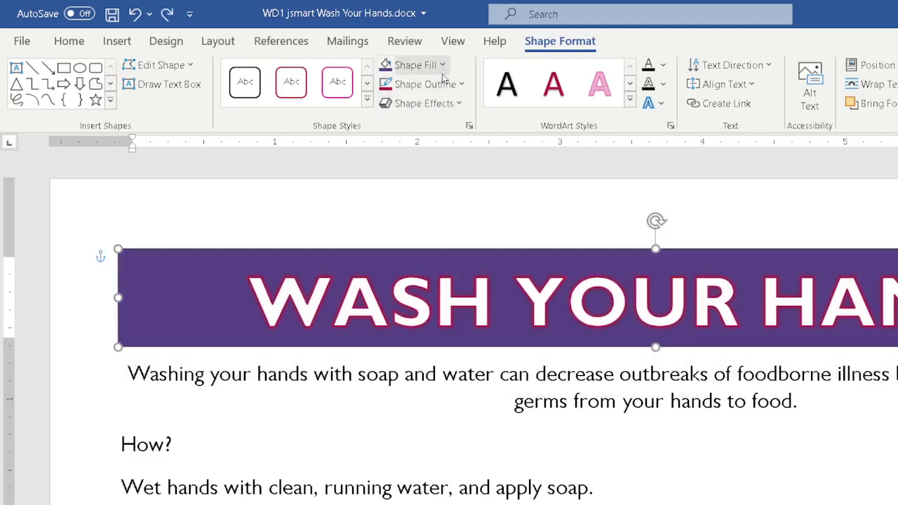
{"action": "left_click", "coordinate": [454, 104]}
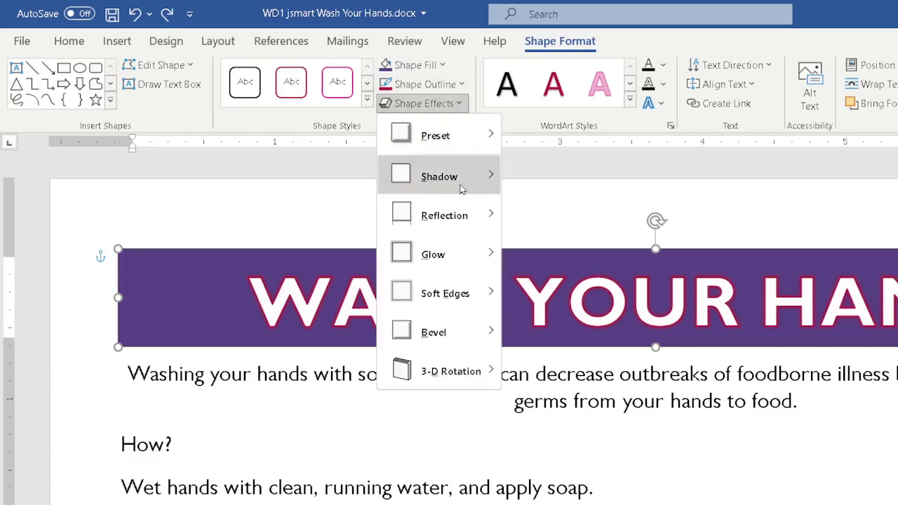
{"action": "mouse_move", "coordinate": [459, 186]}
{"action": "left_click", "coordinate": [570, 219]}
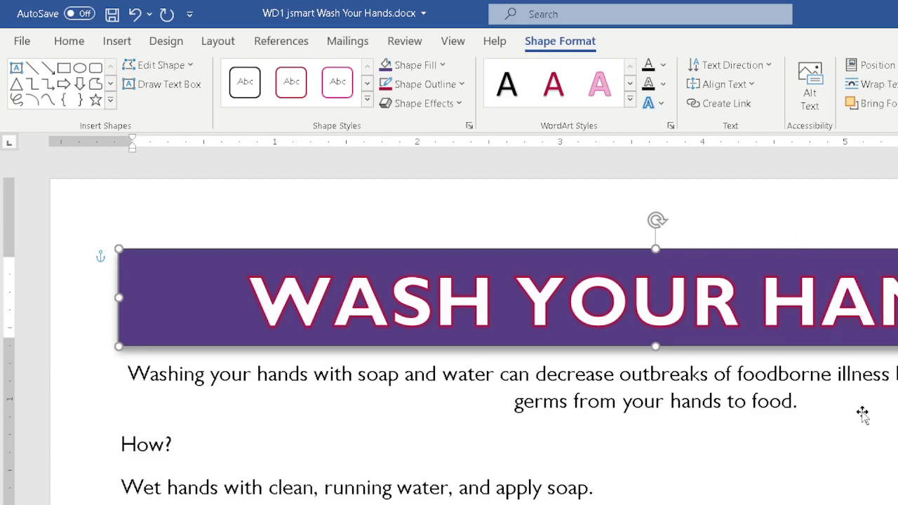
{"action": "left_click", "coordinate": [883, 449]}
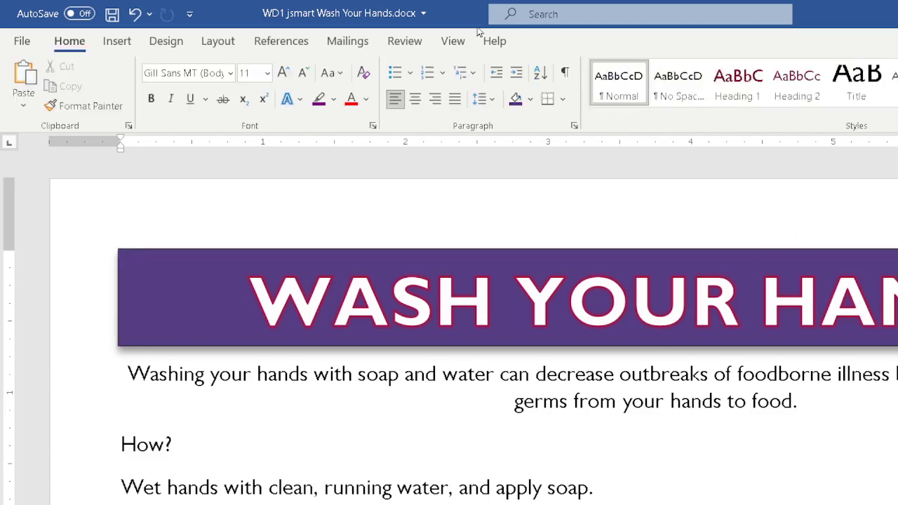
Ctrl+drag the banner downward to make a duplicate below the original
{"action": "left_click", "coordinate": [769, 250]}
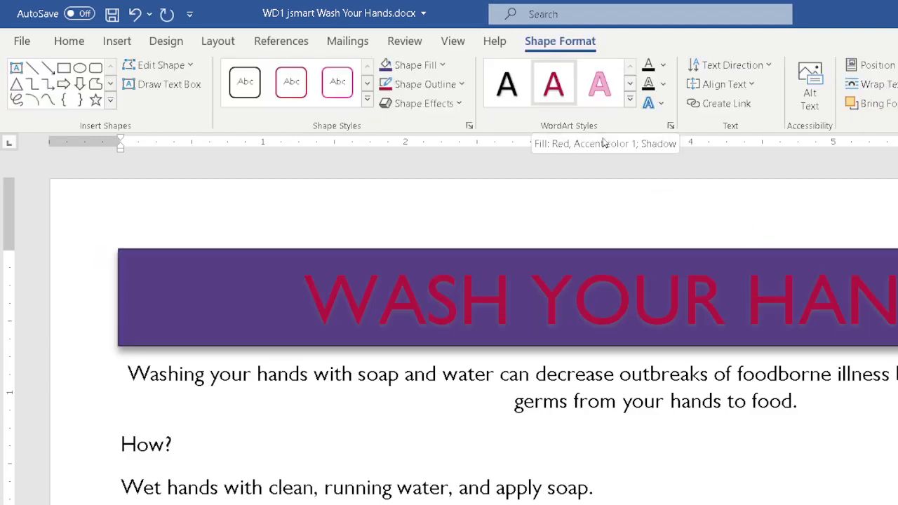
{"action": "left_click_drag", "start_coordinate": [755, 254], "coordinate": [741, 377]}
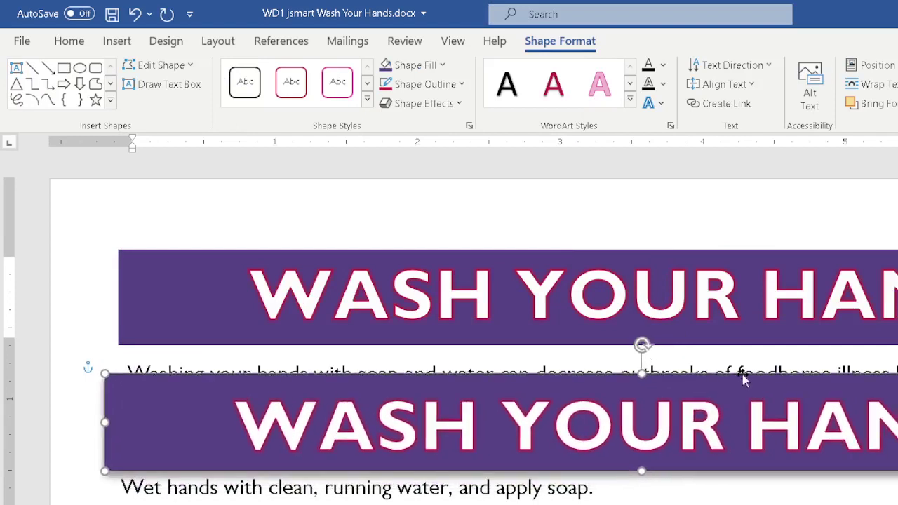
{"action": "left_click", "coordinate": [788, 260]}
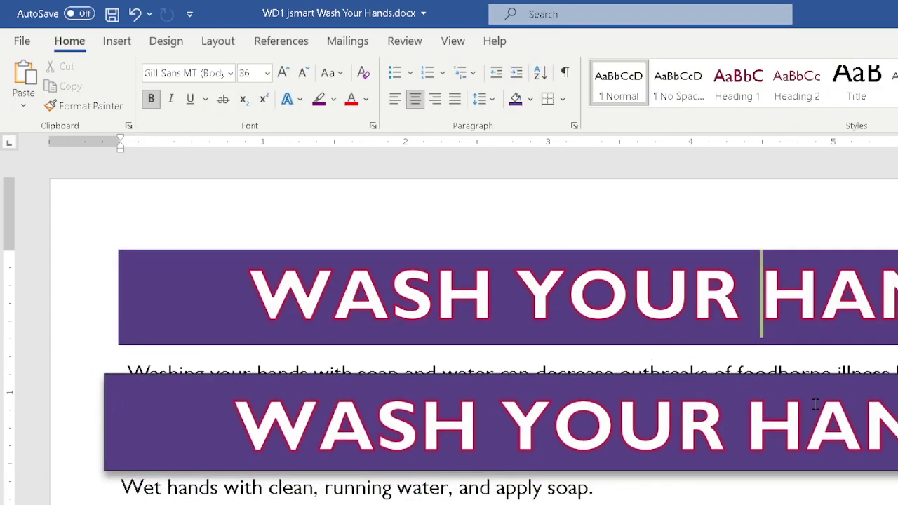
{"action": "left_click", "coordinate": [112, 42]}
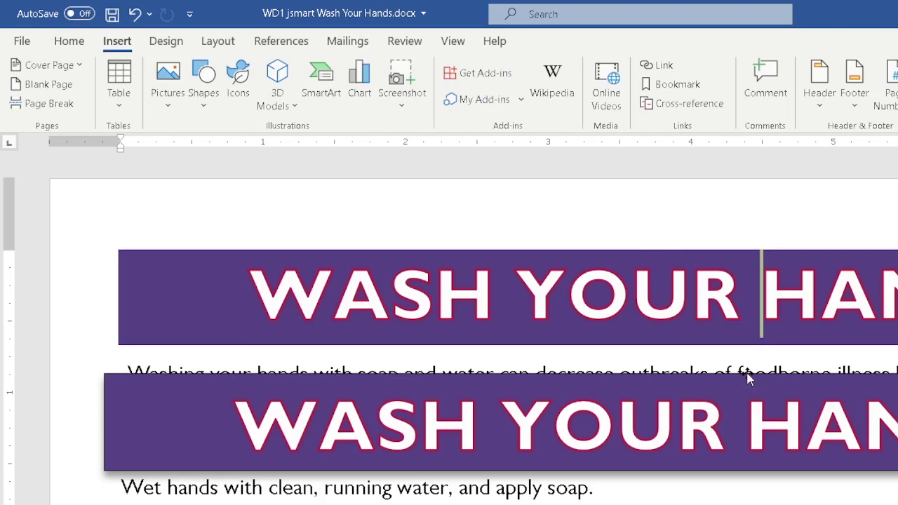
{"action": "left_click", "coordinate": [729, 256]}
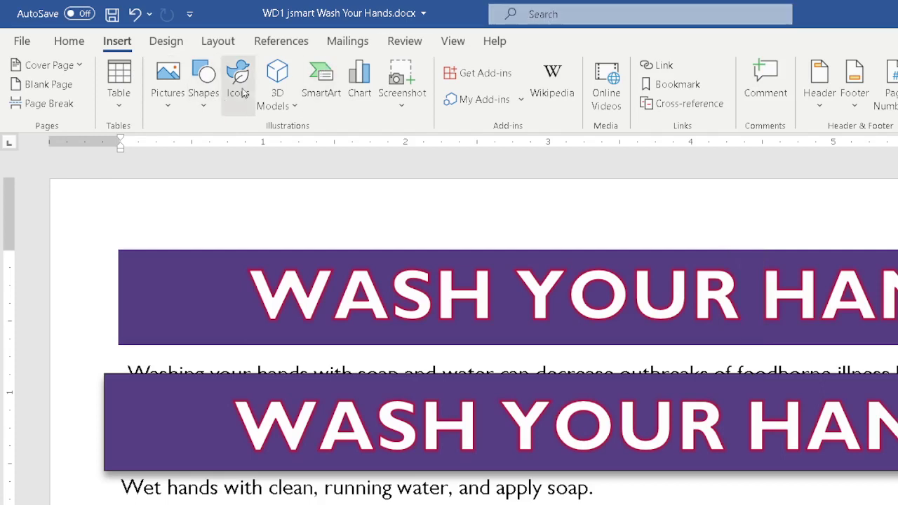
Drag the banner copy up until it sits just under the original banner
{"action": "left_click", "coordinate": [68, 41]}
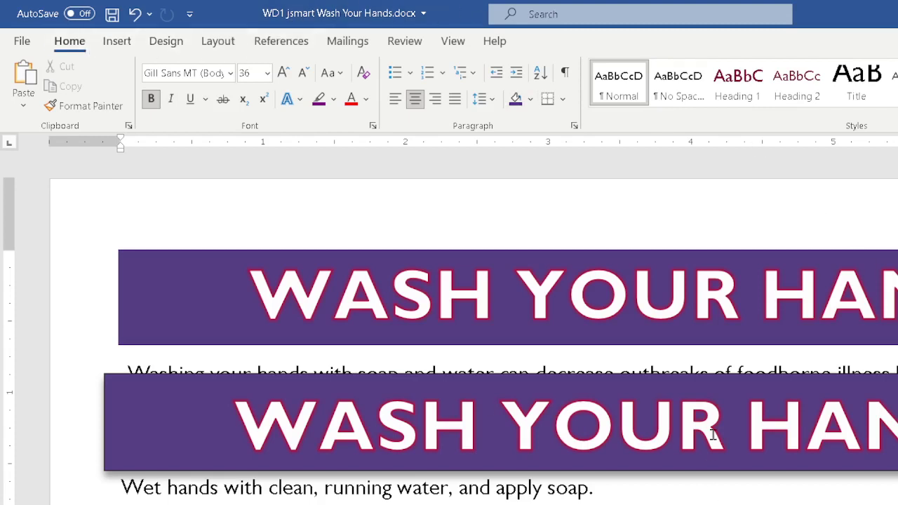
{"action": "left_click_drag", "start_coordinate": [706, 380], "coordinate": [722, 364]}
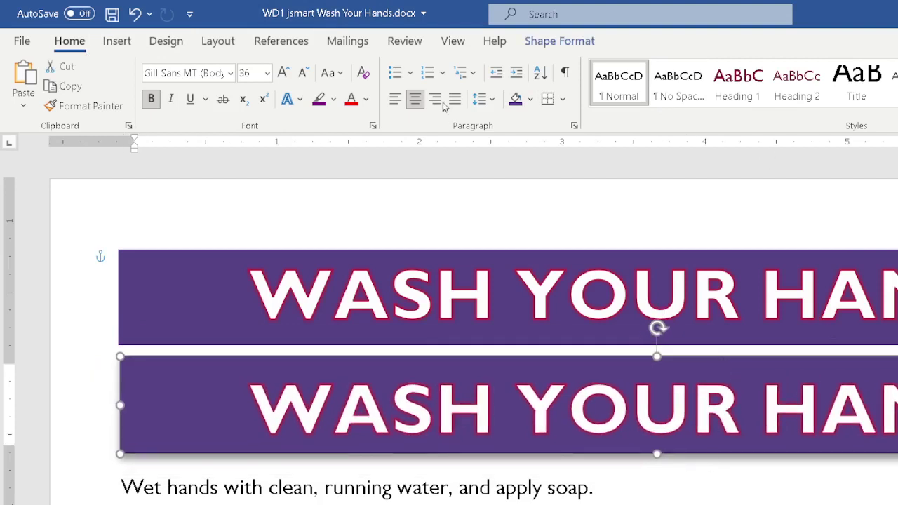
Give the lower banner a bevel effect and a pink glow
{"action": "left_click", "coordinate": [533, 44]}
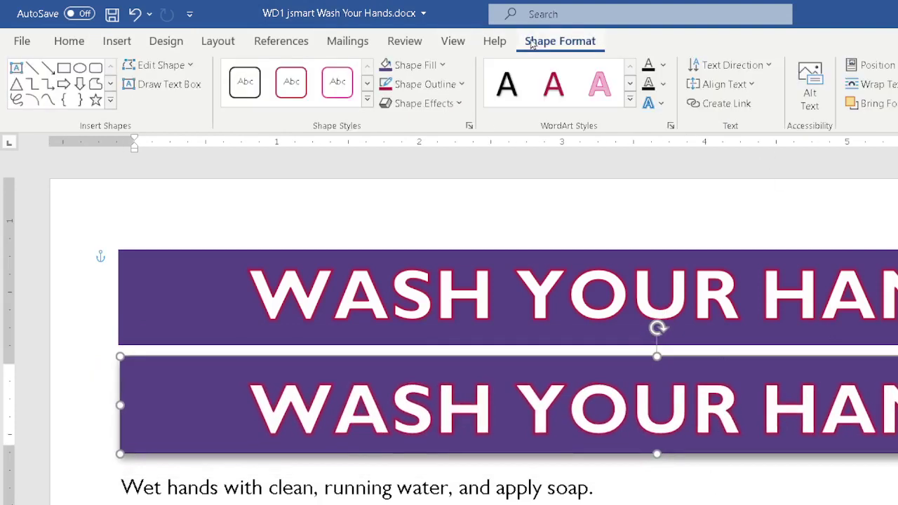
{"action": "left_click", "coordinate": [440, 105]}
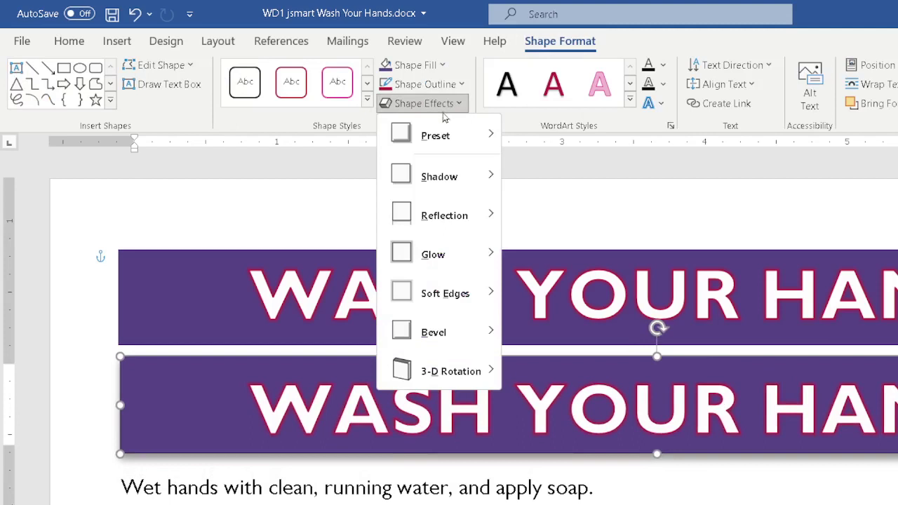
{"action": "mouse_move", "coordinate": [445, 333]}
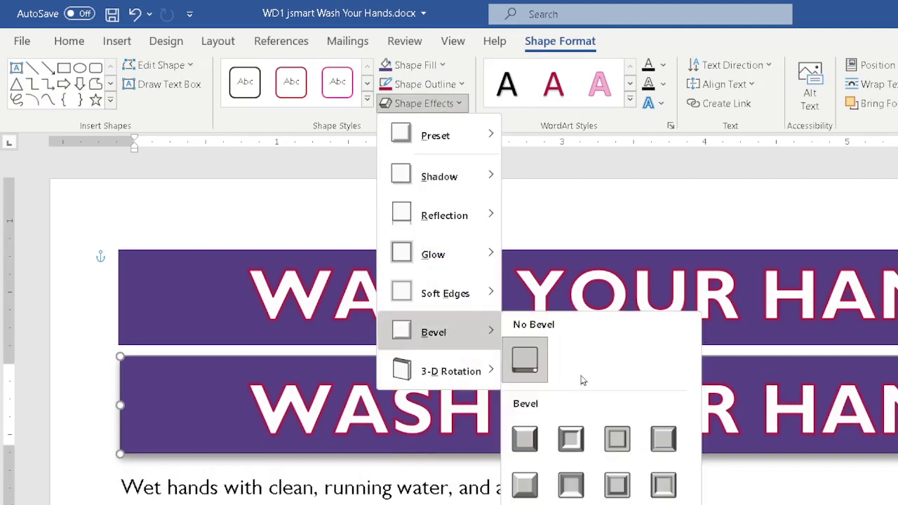
{"action": "mouse_move", "coordinate": [440, 126]}
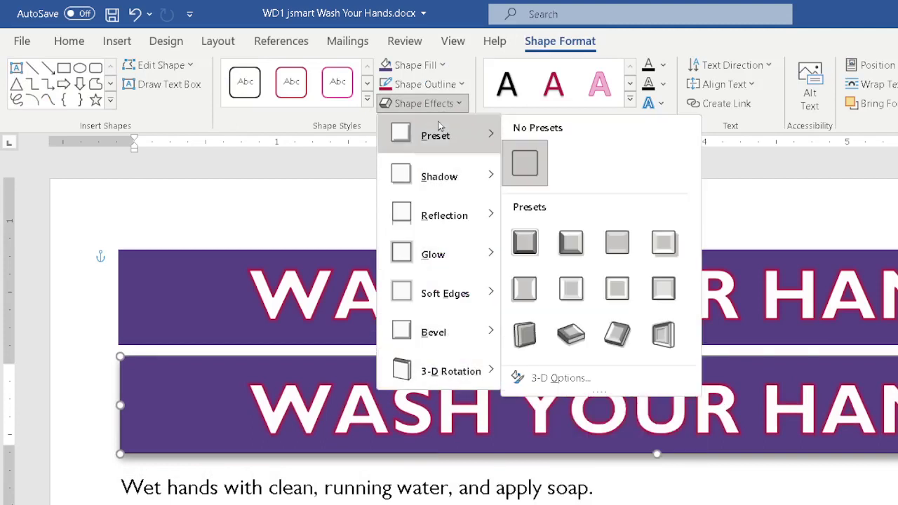
{"action": "mouse_move", "coordinate": [469, 345]}
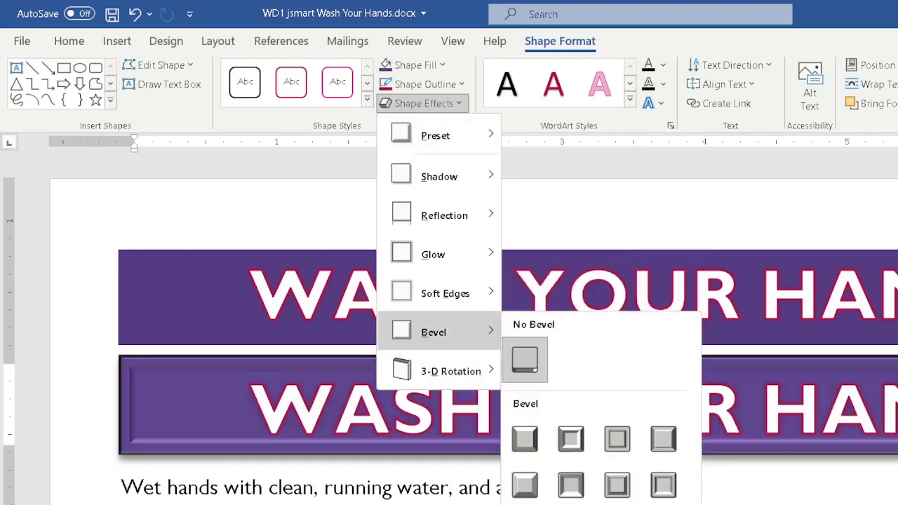
{"action": "left_click", "coordinate": [571, 485]}
{"action": "left_click", "coordinate": [451, 104]}
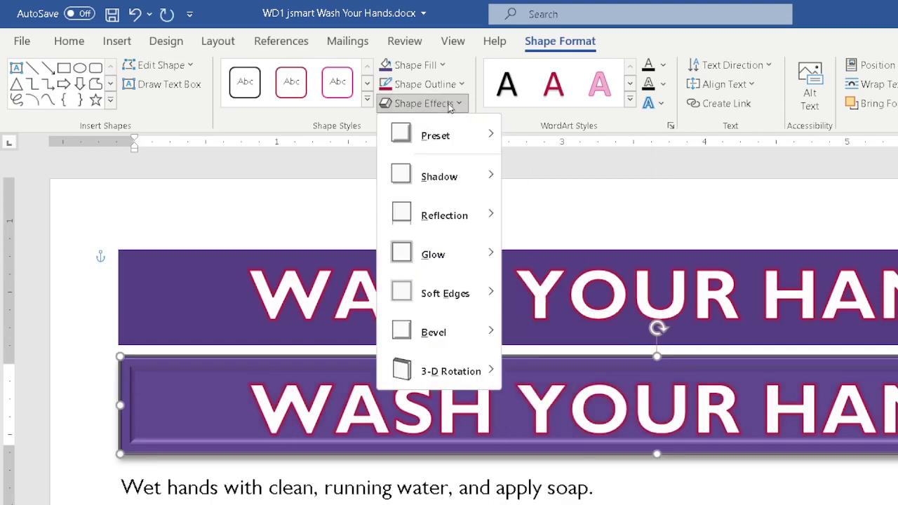
{"action": "mouse_move", "coordinate": [452, 294]}
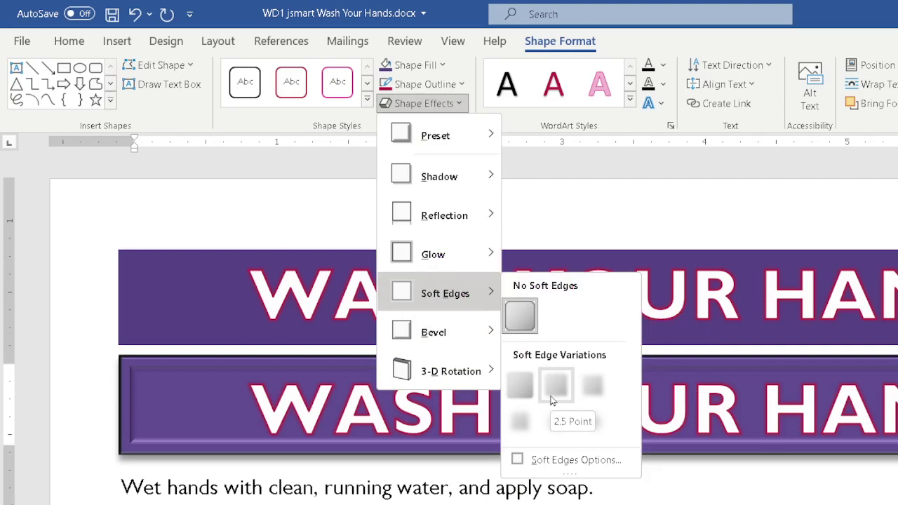
{"action": "mouse_move", "coordinate": [467, 261]}
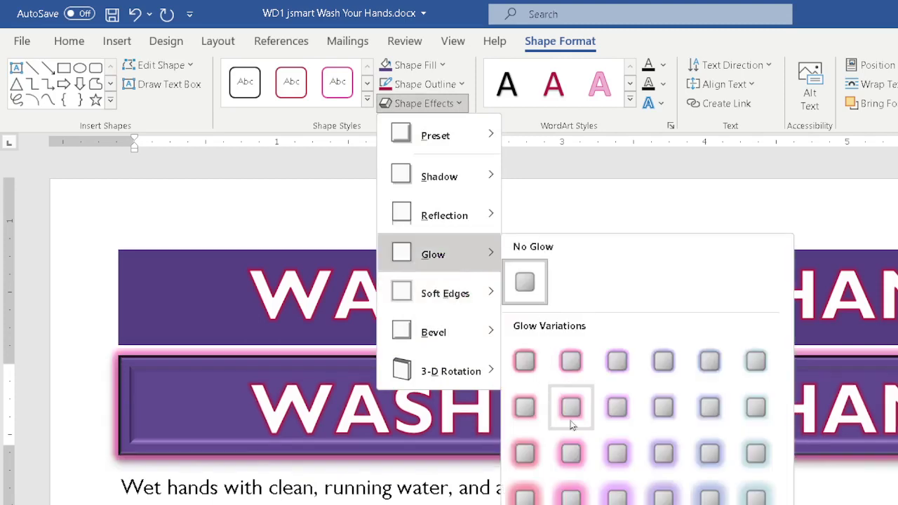
{"action": "left_click", "coordinate": [574, 457]}
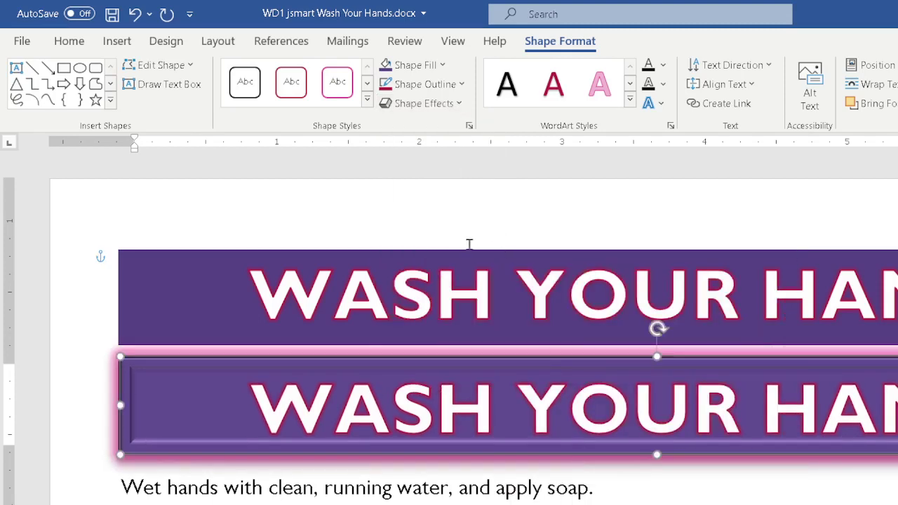
Add a reflection variation and an outer drop shadow to the lower banner
{"action": "left_click", "coordinate": [421, 103]}
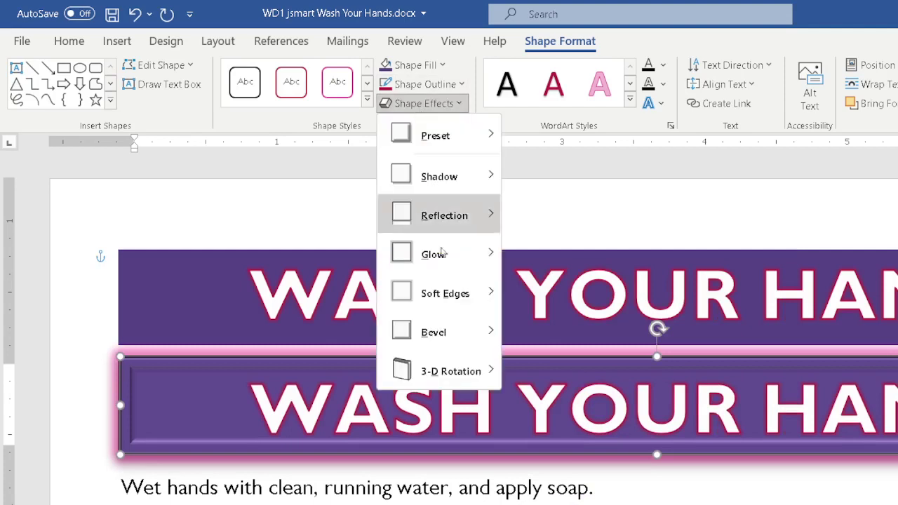
{"action": "mouse_move", "coordinate": [444, 203]}
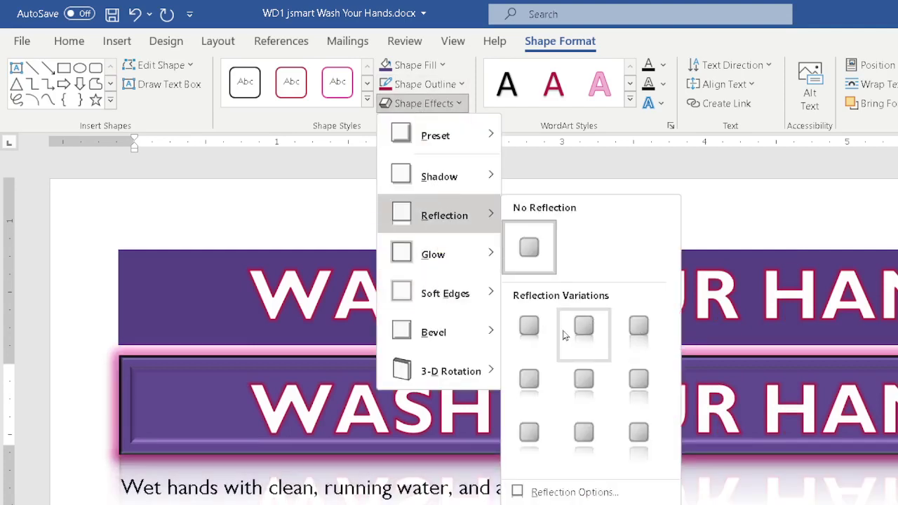
{"action": "left_click", "coordinate": [566, 336]}
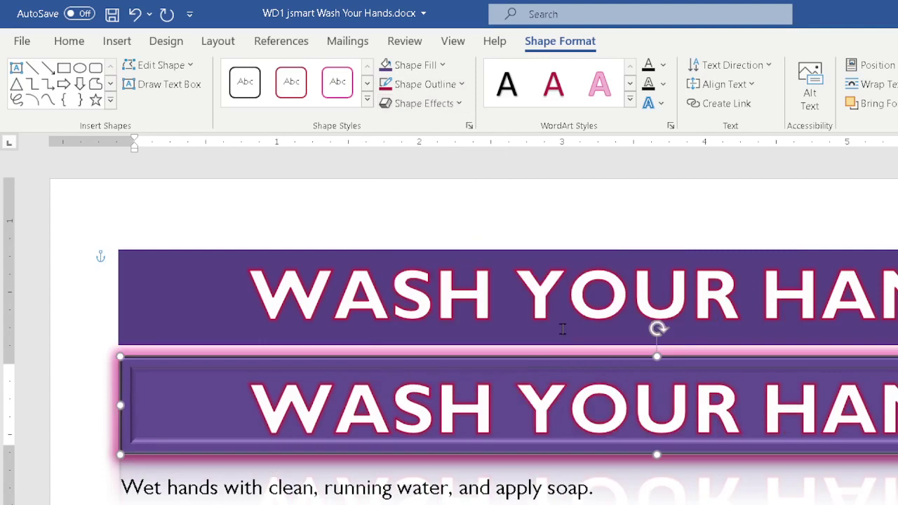
{"action": "left_click", "coordinate": [456, 105]}
{"action": "mouse_move", "coordinate": [439, 187]}
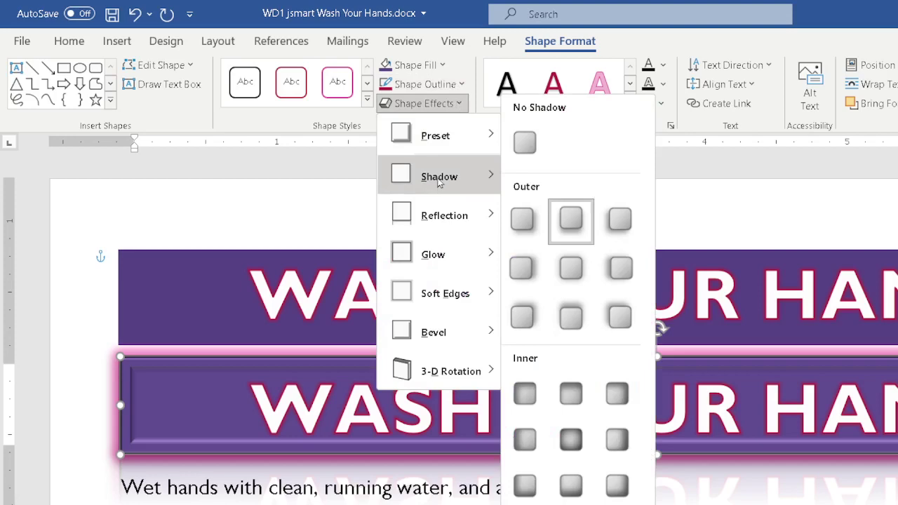
{"action": "left_click", "coordinate": [575, 265]}
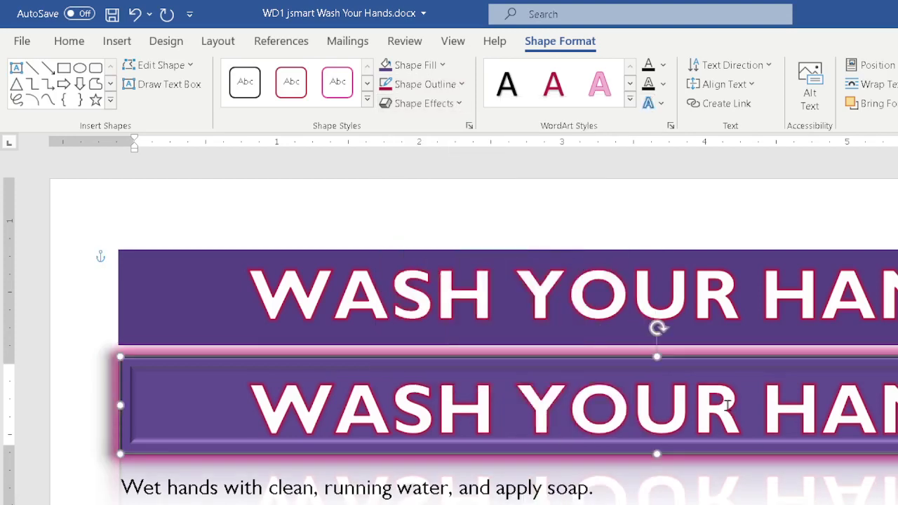
Move the styled banner over the top banner, nudge it into place, and save the document
{"action": "left_click_drag", "start_coordinate": [742, 361], "coordinate": [748, 395]}
{"action": "left_click_drag", "start_coordinate": [750, 442], "coordinate": [749, 434]}
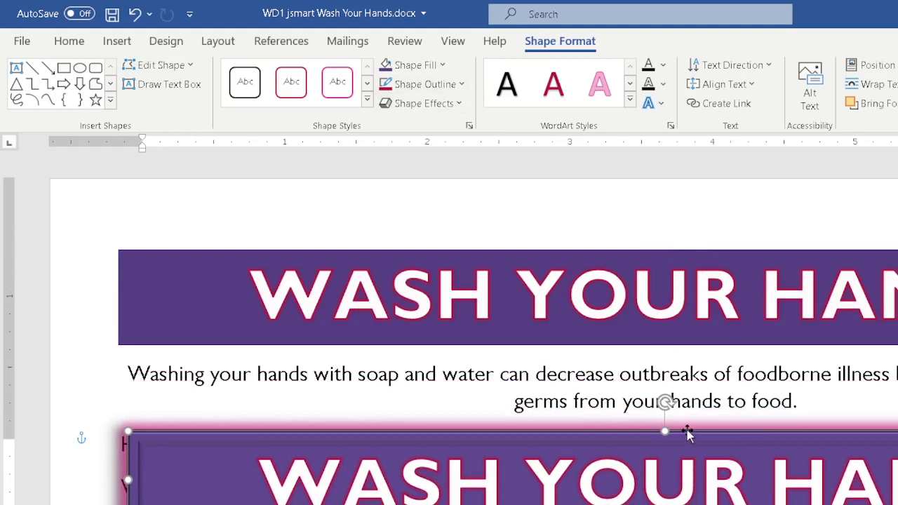
{"action": "mouse_move", "coordinate": [688, 435]}
{"action": "left_mouse_down"}
{"action": "mouse_move", "coordinate": [667, 342]}
{"action": "mouse_move", "coordinate": [685, 255]}
{"action": "mouse_move", "coordinate": [681, 222]}
{"action": "mouse_move", "coordinate": [679, 252]}
{"action": "left_mouse_up"}
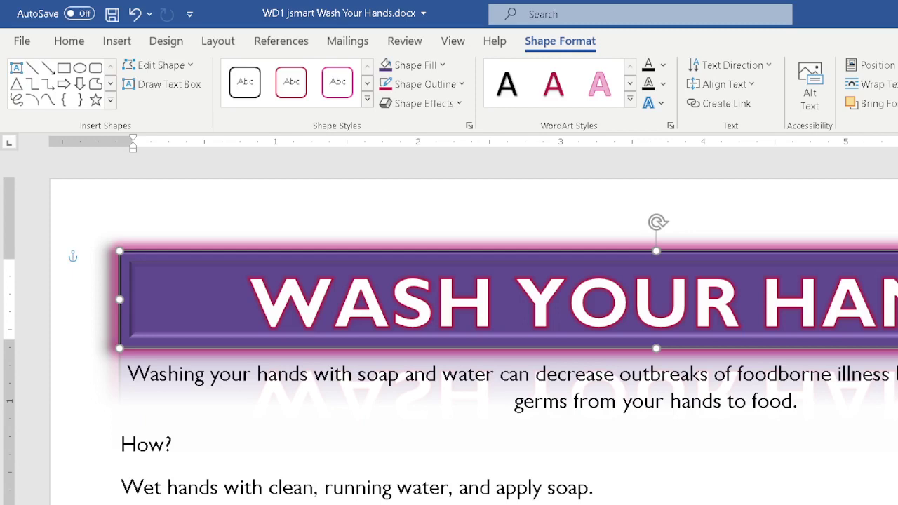
{"action": "key", "text": "ctrl+Right"}
{"action": "key", "text": "ctrl+Right"}
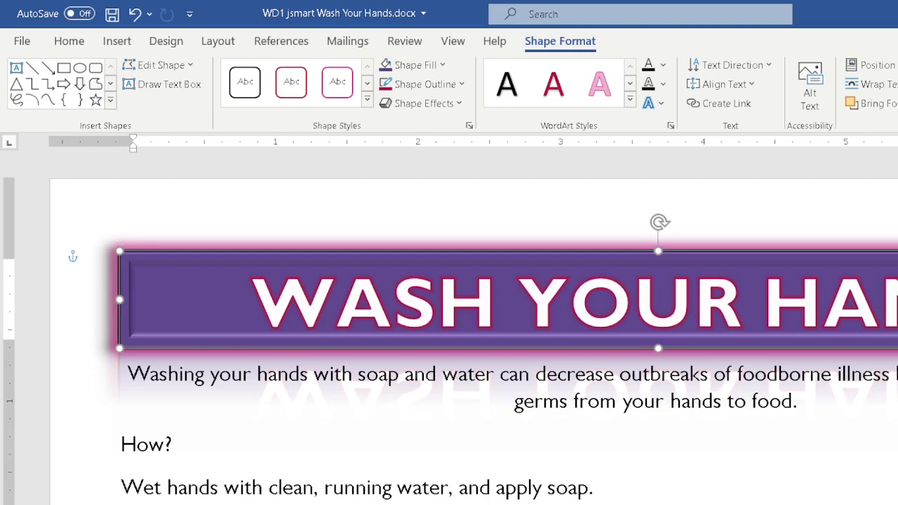
{"action": "key", "text": "Escape"}
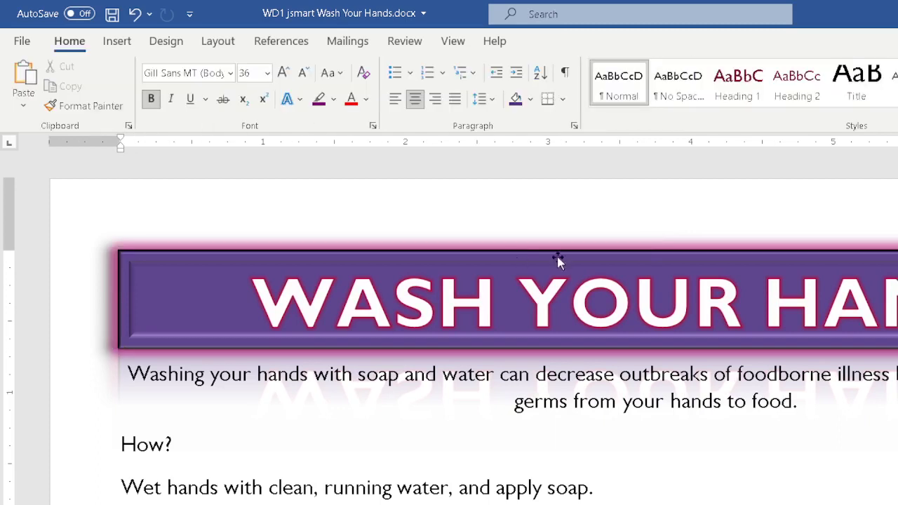
{"action": "mouse_move", "coordinate": [567, 250]}
{"action": "left_mouse_down"}
{"action": "mouse_move", "coordinate": [580, 465]}
{"action": "mouse_move", "coordinate": [570, 243]}
{"action": "mouse_move", "coordinate": [538, 316]}
{"action": "mouse_move", "coordinate": [557, 381]}
{"action": "mouse_move", "coordinate": [573, 237]}
{"action": "mouse_move", "coordinate": [561, 252]}
{"action": "mouse_move", "coordinate": [567, 238]}
{"action": "mouse_move", "coordinate": [566, 245]}
{"action": "left_mouse_up"}
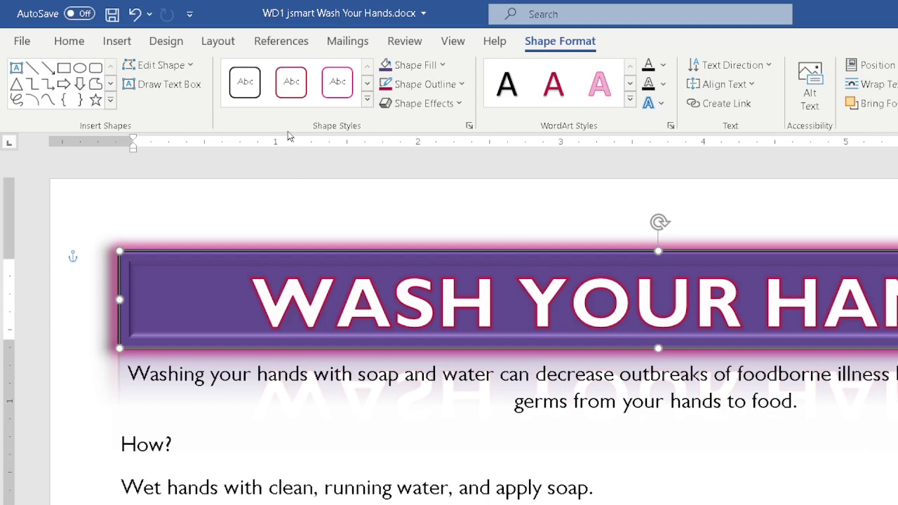
{"action": "key", "text": "ctrl+s"}
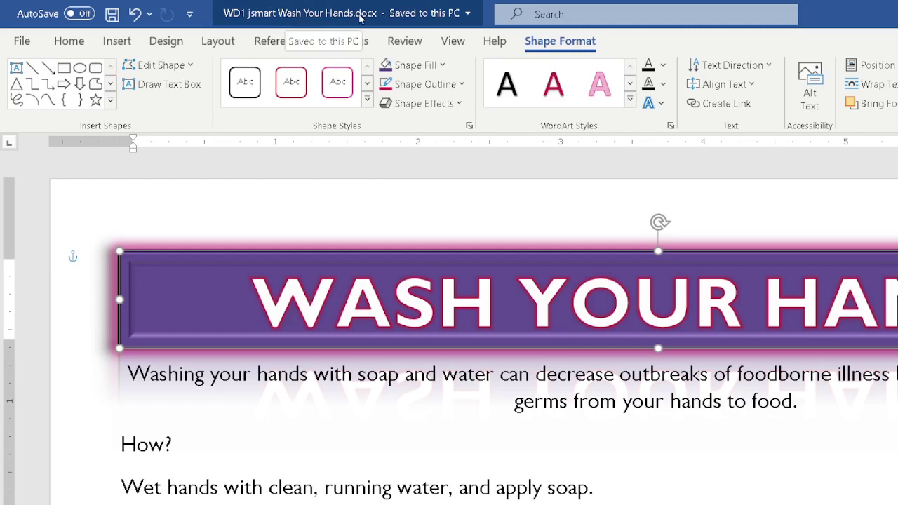
{"action": "left_click", "coordinate": [22, 42]}
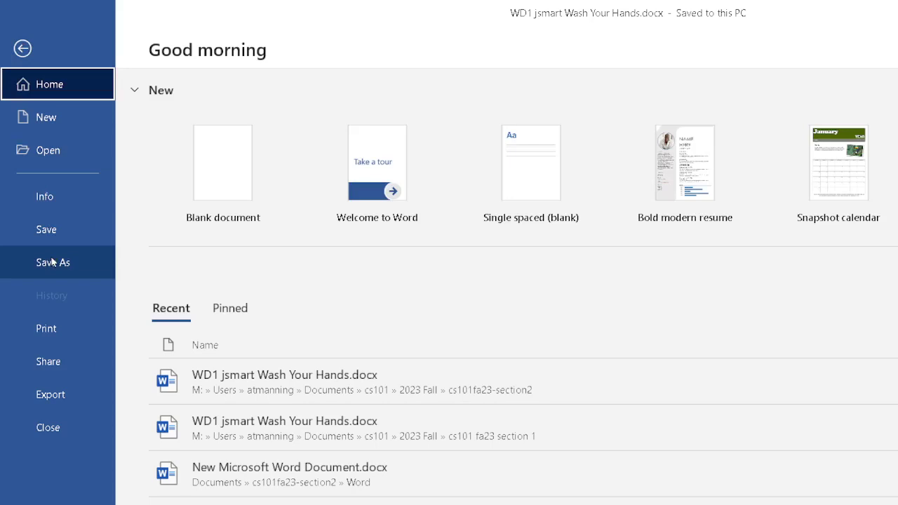
{"action": "left_click", "coordinate": [23, 48]}
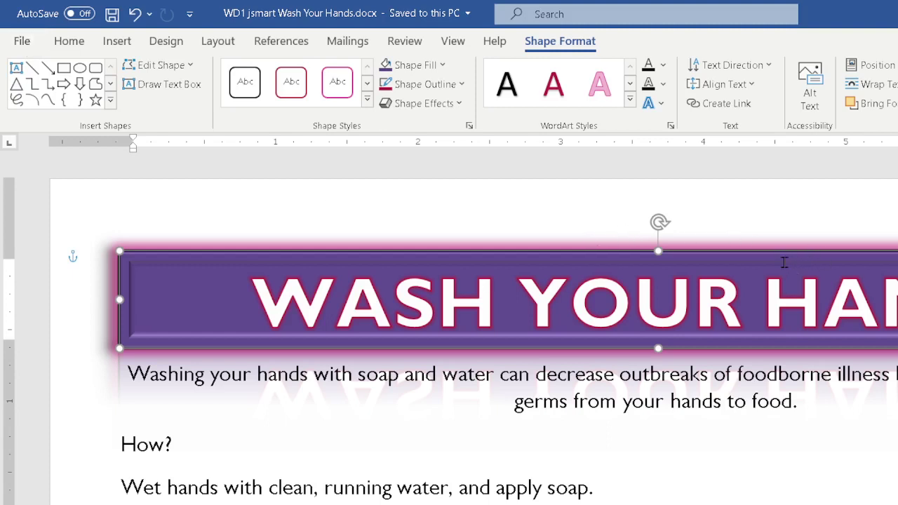
Raise the top banner slightly, then scroll through the flyer to review the layout
{"action": "mouse_move", "coordinate": [784, 257]}
{"action": "left_mouse_down"}
{"action": "mouse_move", "coordinate": [784, 225]}
{"action": "mouse_move", "coordinate": [814, 275]}
{"action": "mouse_move", "coordinate": [808, 261]}
{"action": "mouse_move", "coordinate": [780, 250]}
{"action": "left_mouse_up"}
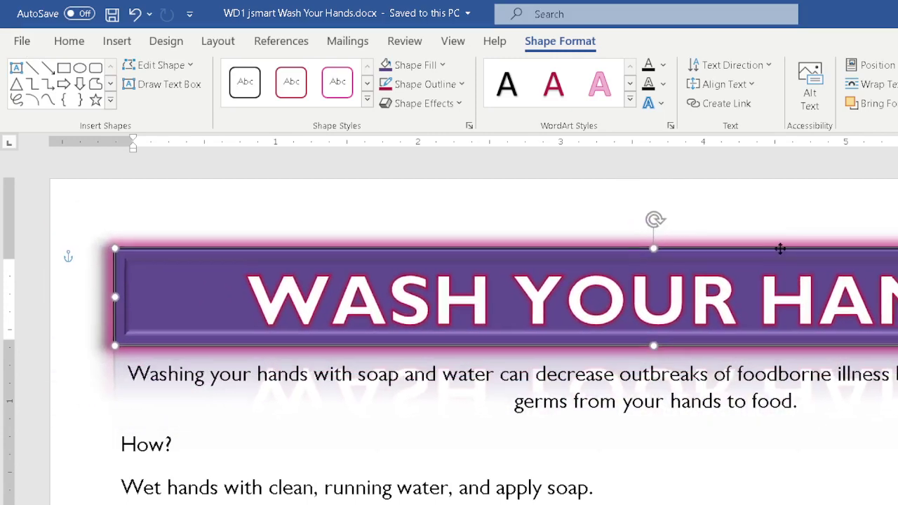
{"action": "left_click", "coordinate": [771, 404]}
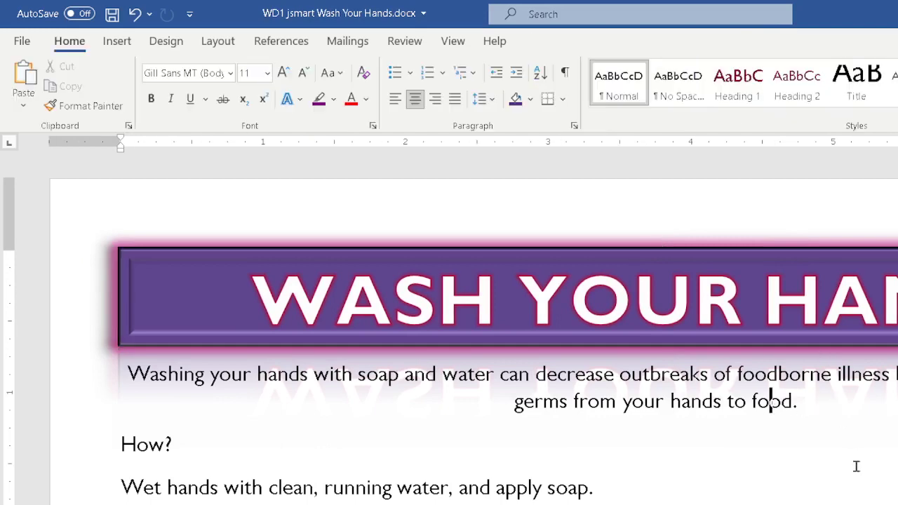
{"action": "scroll", "coordinate": [856, 467], "scroll_direction": "down", "scroll_amount": 3}
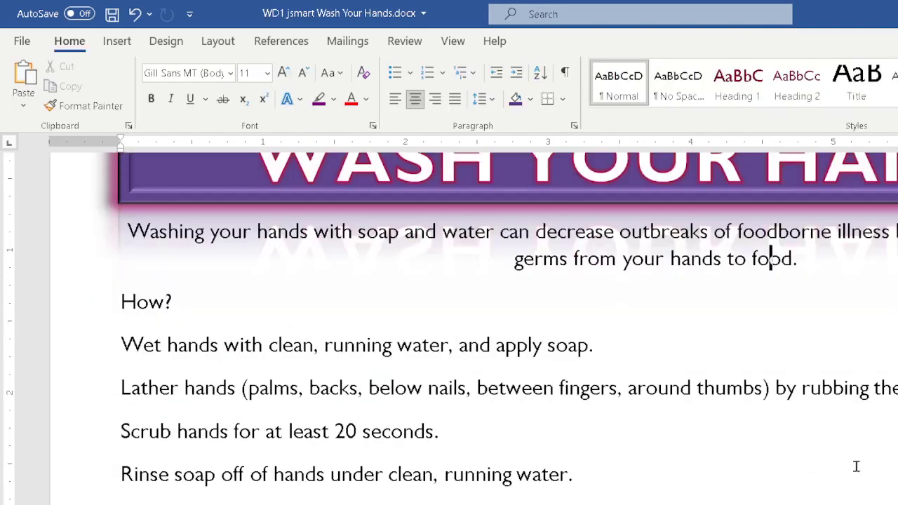
{"action": "scroll", "coordinate": [856, 467], "scroll_direction": "up", "scroll_amount": 3}
{"action": "left_click_drag", "start_coordinate": [819, 414], "coordinate": [121, 374]}
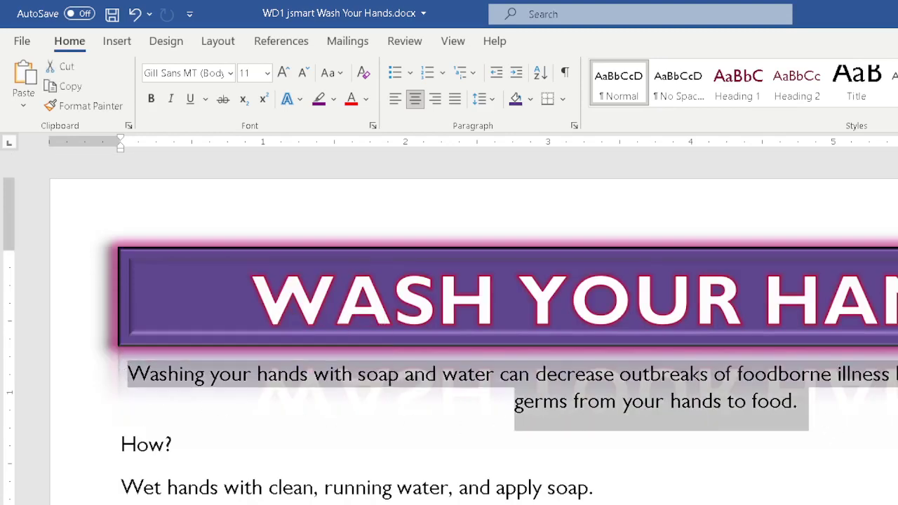
{"action": "scroll", "coordinate": [531, 493], "scroll_direction": "down", "scroll_amount": 3}
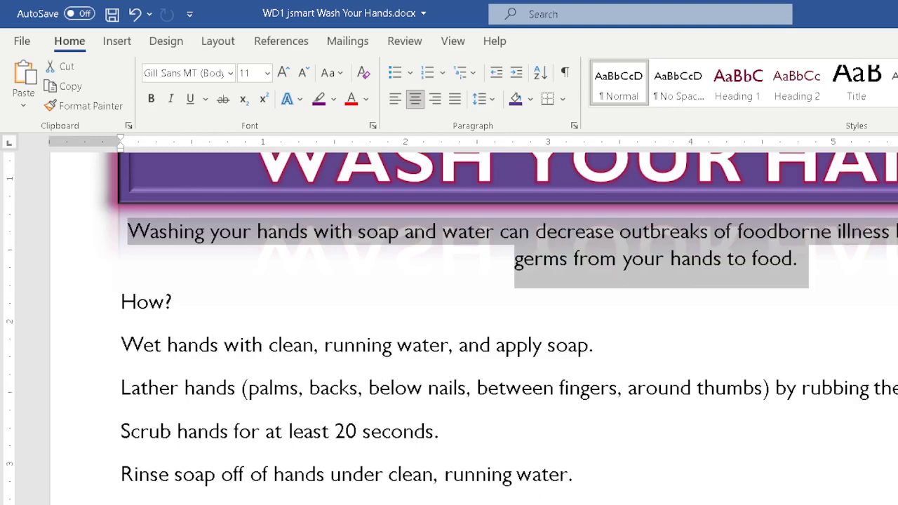
{"action": "scroll", "coordinate": [534, 439], "scroll_direction": "down", "scroll_amount": 10}
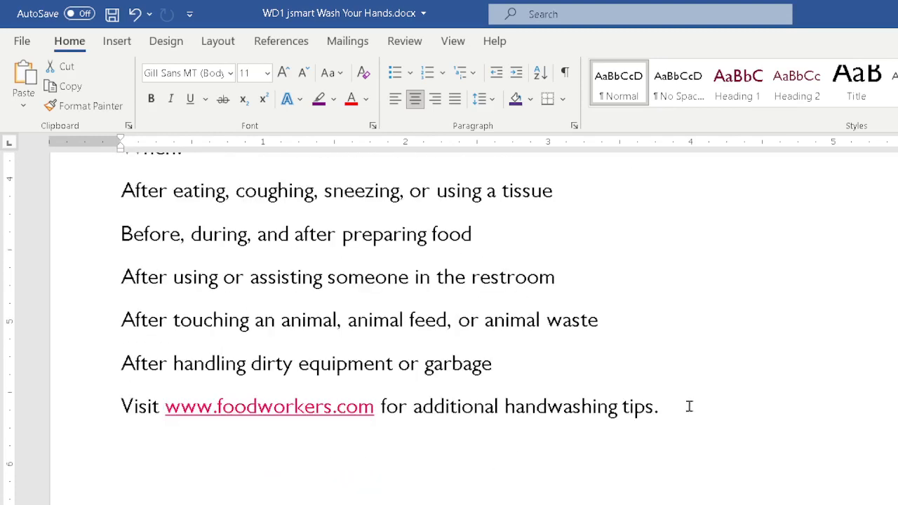
{"action": "scroll", "coordinate": [688, 406], "scroll_direction": "up", "scroll_amount": 7}
{"action": "left_click", "coordinate": [222, 465]}
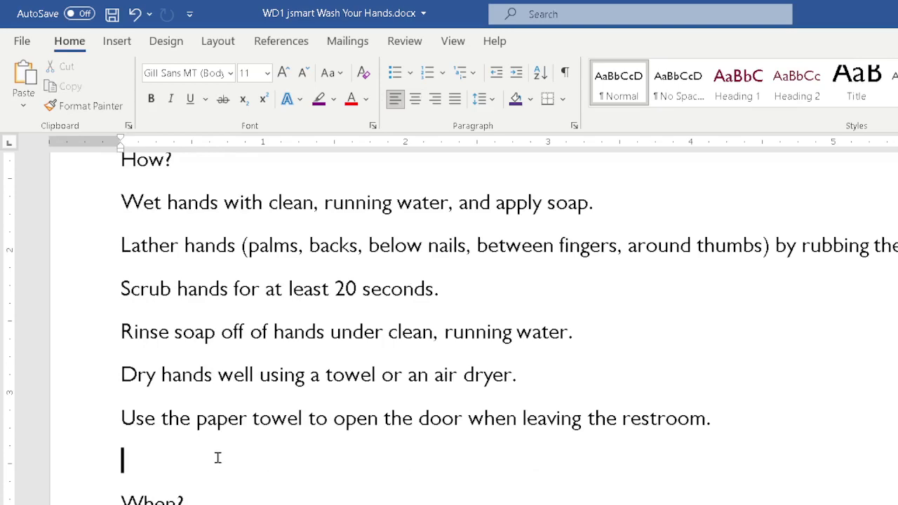
{"action": "scroll", "coordinate": [474, 328], "scroll_direction": "up", "scroll_amount": 6}
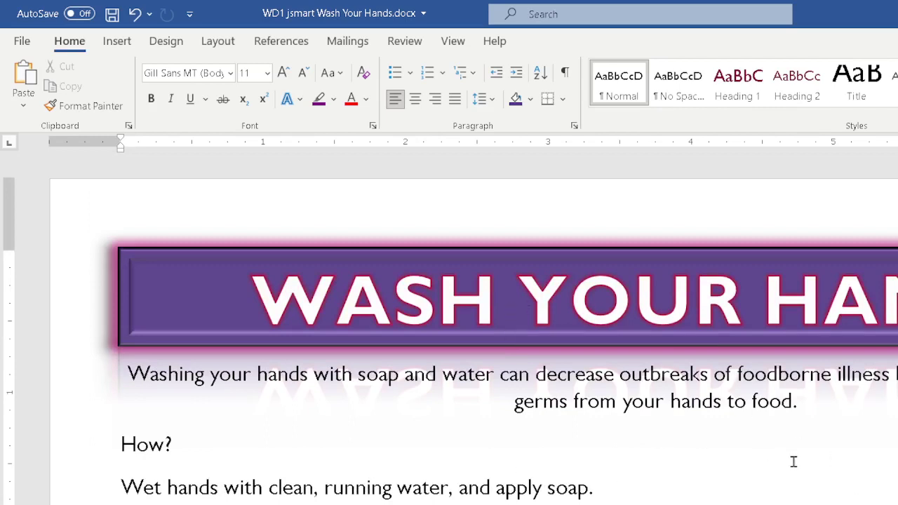
Nudge the WASH YOUR HANDS banner up slightly, then switch to the cs101 agenda in Notepad++
{"action": "left_click", "coordinate": [608, 308]}
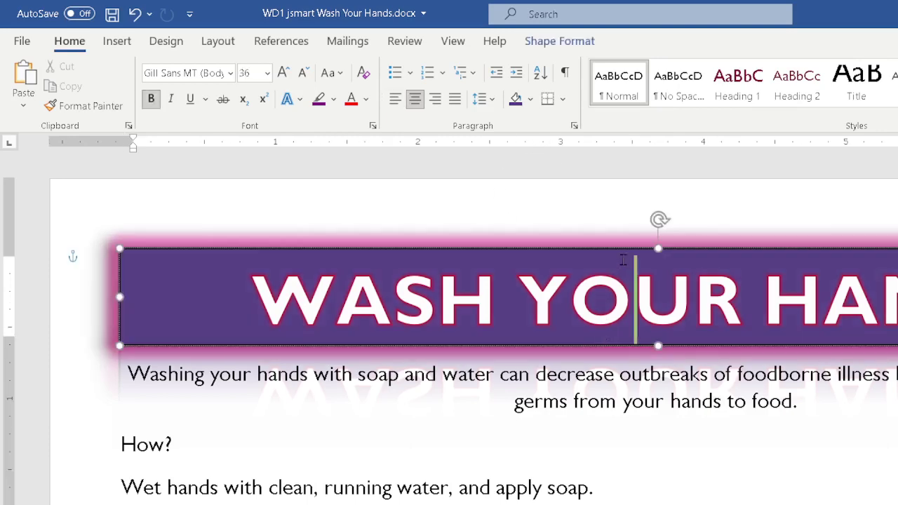
{"action": "mouse_move", "coordinate": [611, 251]}
{"action": "left_mouse_down"}
{"action": "mouse_move", "coordinate": [607, 345]}
{"action": "mouse_move", "coordinate": [656, 419]}
{"action": "mouse_move", "coordinate": [564, 374]}
{"action": "mouse_move", "coordinate": [597, 396]}
{"action": "mouse_move", "coordinate": [592, 361]}
{"action": "mouse_move", "coordinate": [595, 385]}
{"action": "mouse_move", "coordinate": [611, 255]}
{"action": "left_mouse_up"}
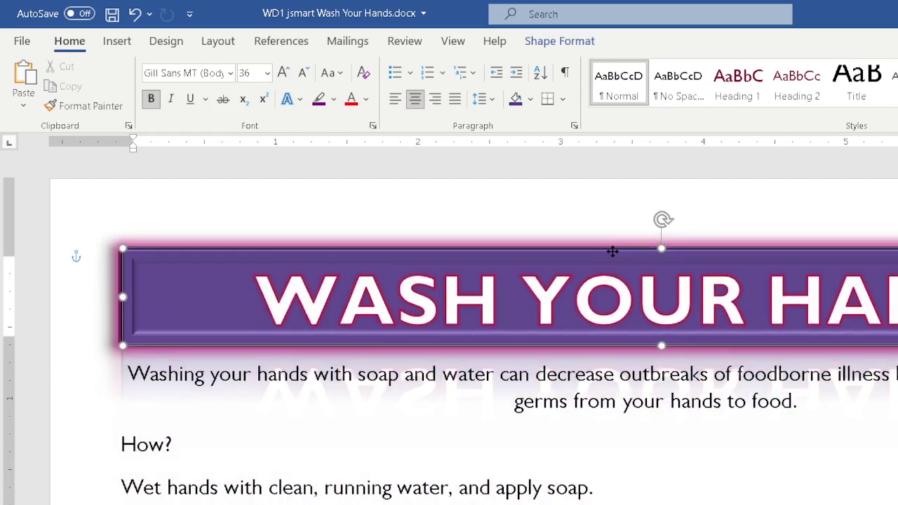
{"action": "left_click_drag", "start_coordinate": [608, 254], "coordinate": [609, 252]}
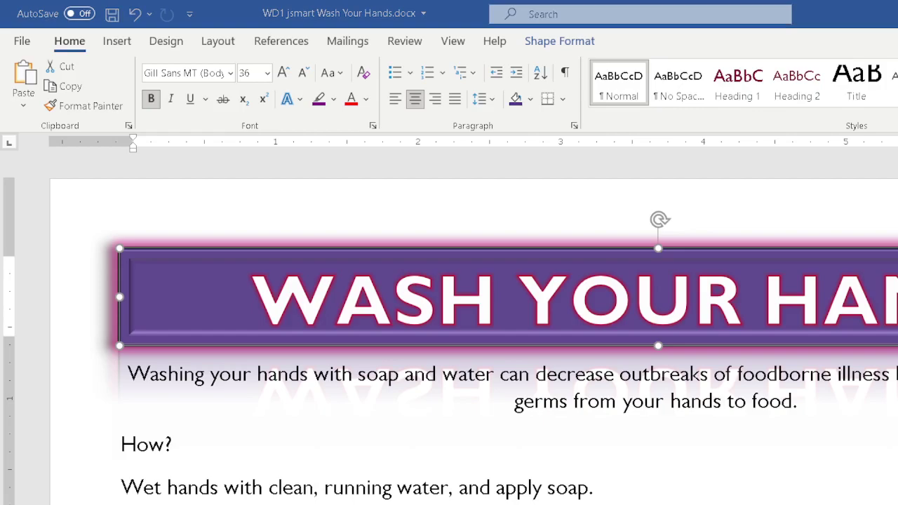
{"action": "key", "text": "alt+Tab"}
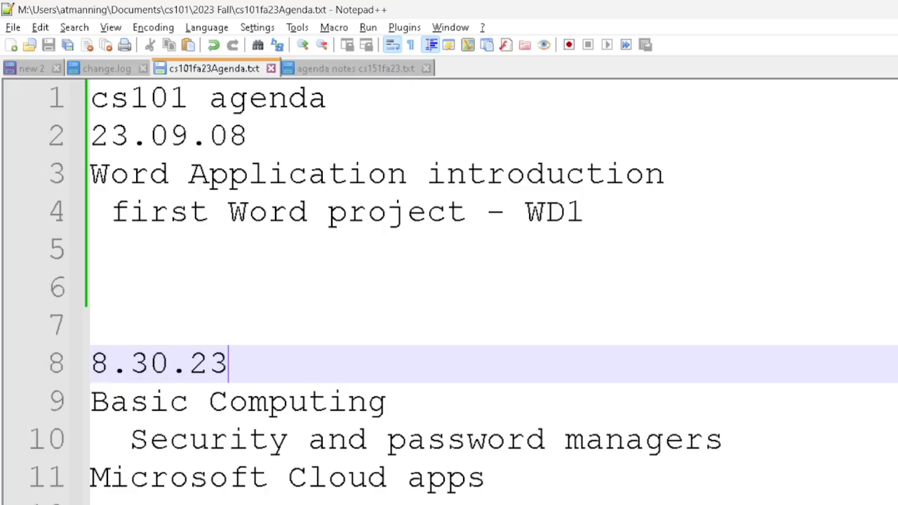